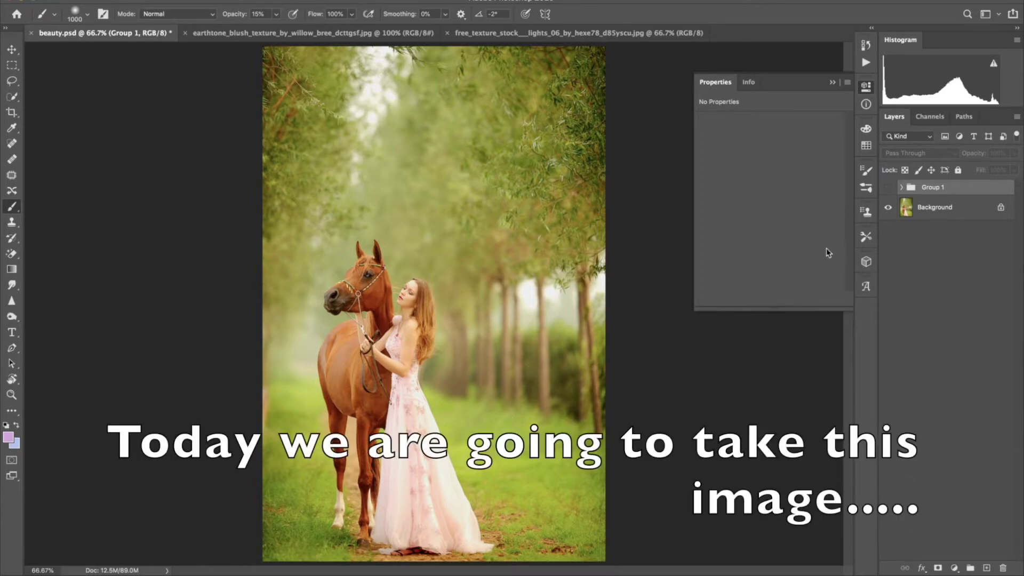
Step: Preview Group 1's finished effect, then delete Group 1, leaving Layer 1 and Background
{"action": "left_click", "coordinate": [888, 188]}
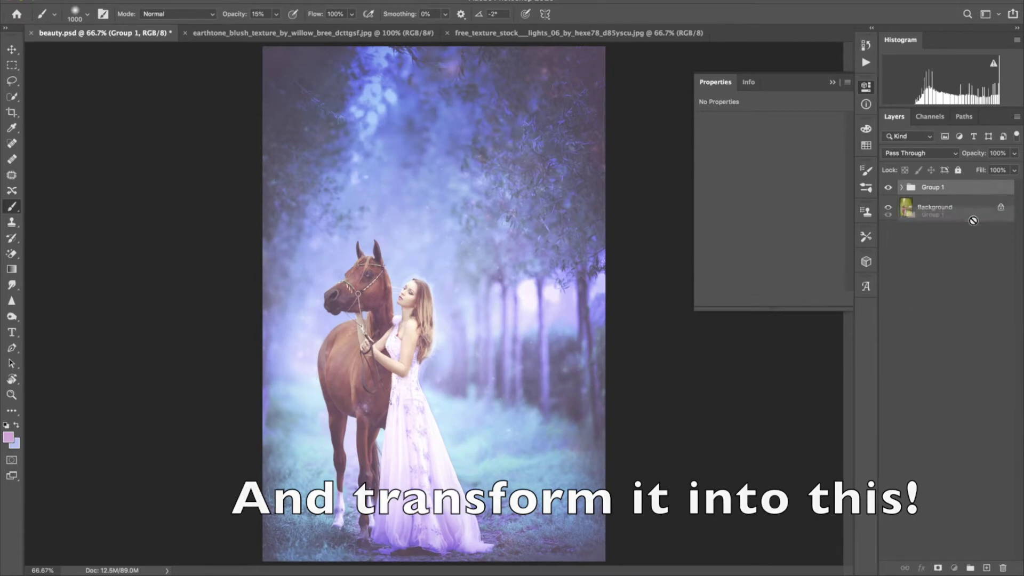
{"action": "left_click", "coordinate": [1002, 566]}
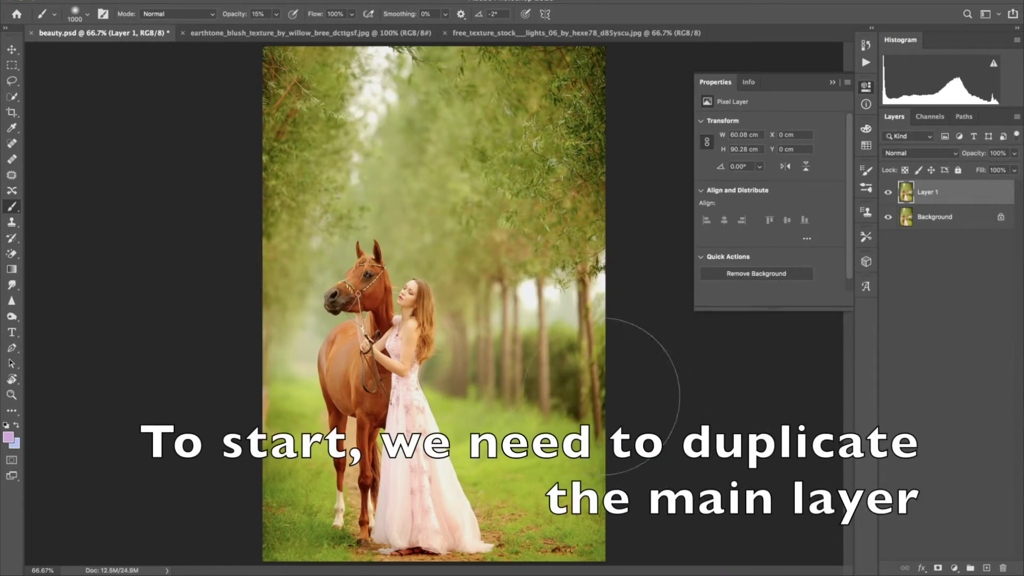
Step: Open Shadows/Highlights, zero the starting fields, and raise Highlights to 31/42/202
{"action": "left_click", "coordinate": [11, 49]}
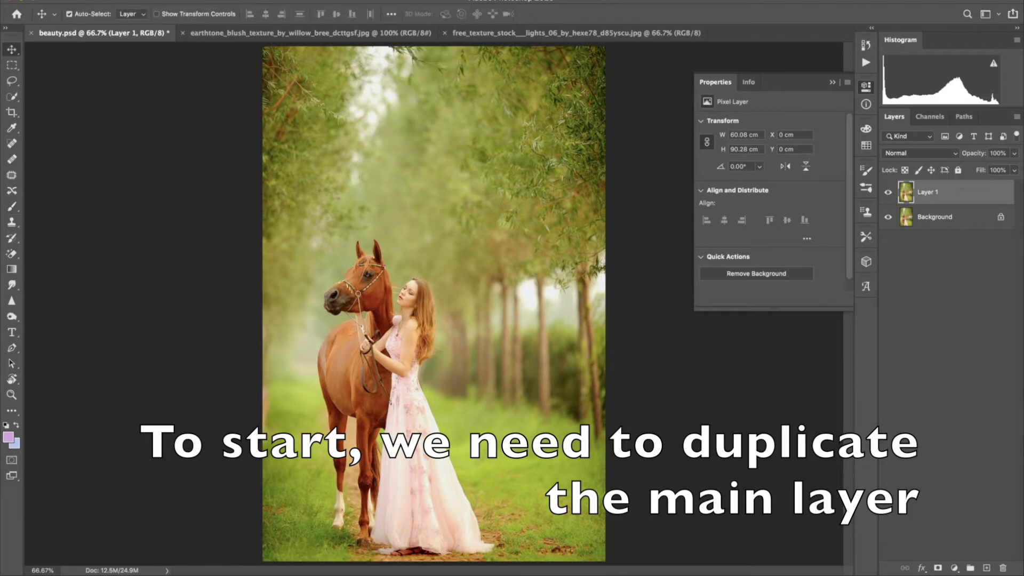
{"action": "left_click", "coordinate": [150, 1]}
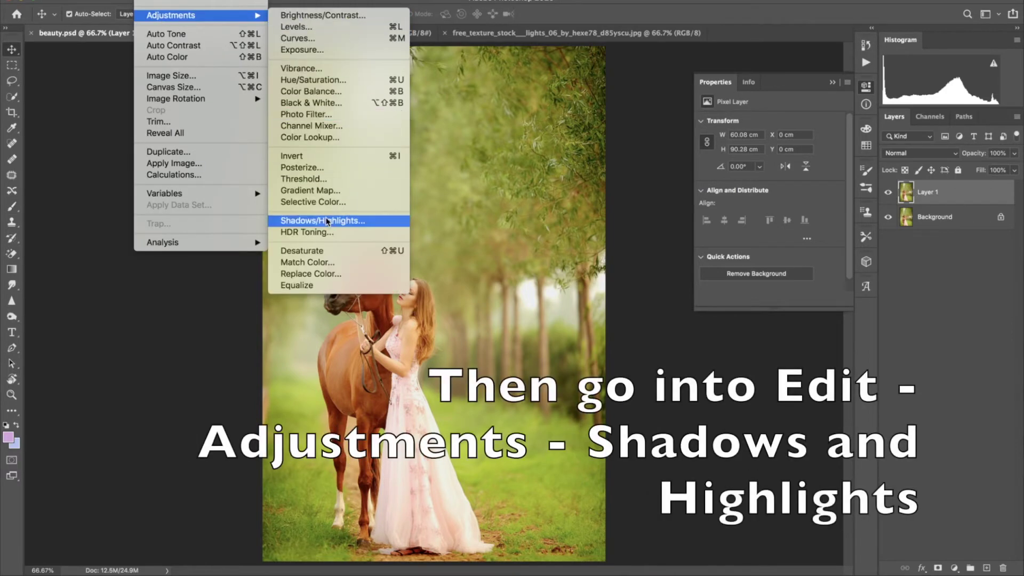
{"action": "left_click", "coordinate": [327, 222]}
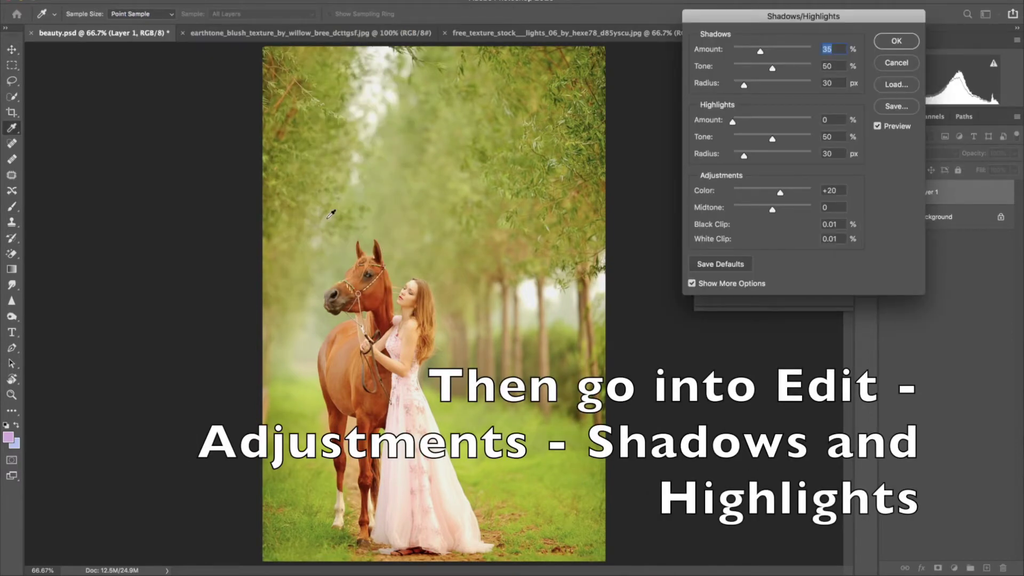
{"action": "type", "text": "0"}
{"action": "key", "text": "Tab"}
{"action": "type", "text": "0"}
{"action": "key", "text": "Tab"}
{"action": "type", "text": "0"}
{"action": "key", "text": "Tab"}
{"action": "key", "text": "Tab"}
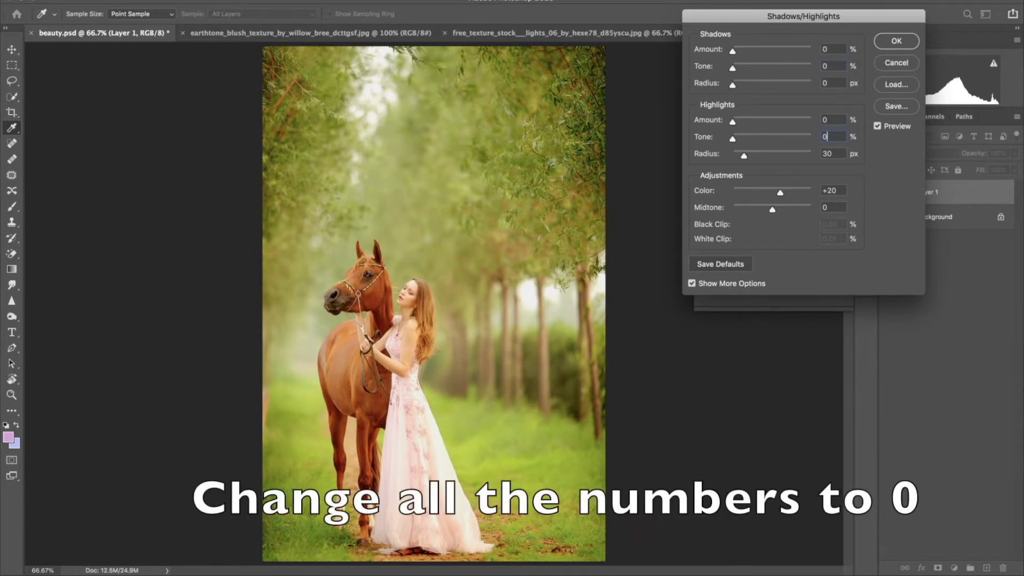
{"action": "left_click_drag", "start_coordinate": [734, 123], "coordinate": [752, 122]}
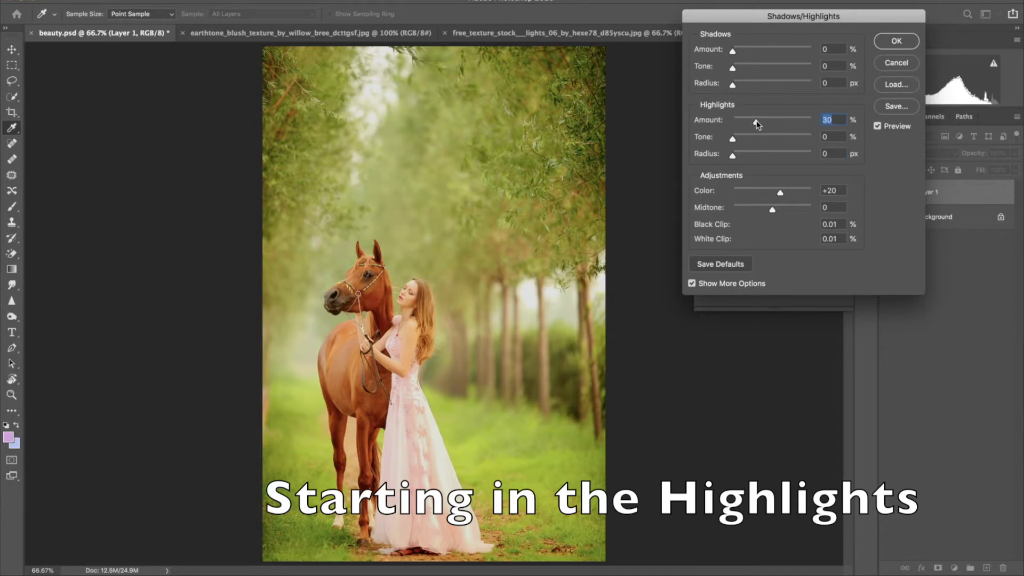
{"action": "left_click_drag", "start_coordinate": [756, 124], "coordinate": [793, 156]}
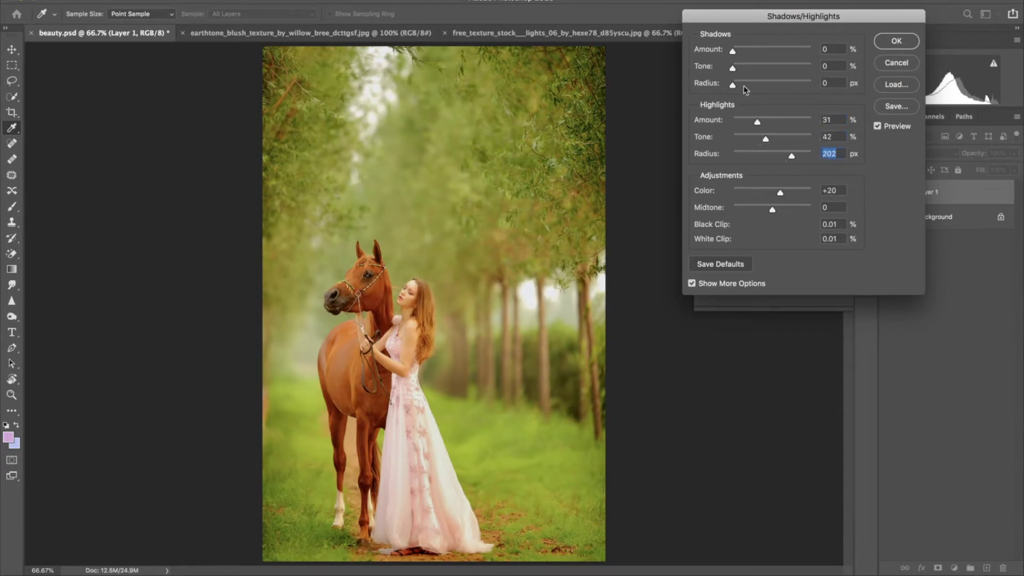
Step: Set Shadows to 21/31/202 and Color to -73, then apply the adjustment
{"action": "left_click_drag", "start_coordinate": [733, 51], "coordinate": [756, 51]}
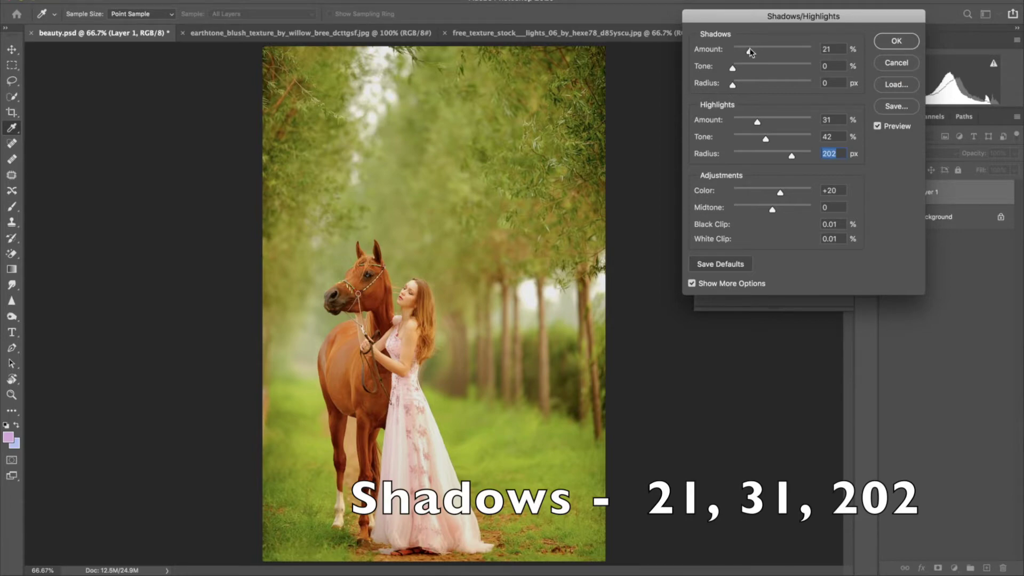
{"action": "left_click_drag", "start_coordinate": [732, 68], "coordinate": [792, 85]}
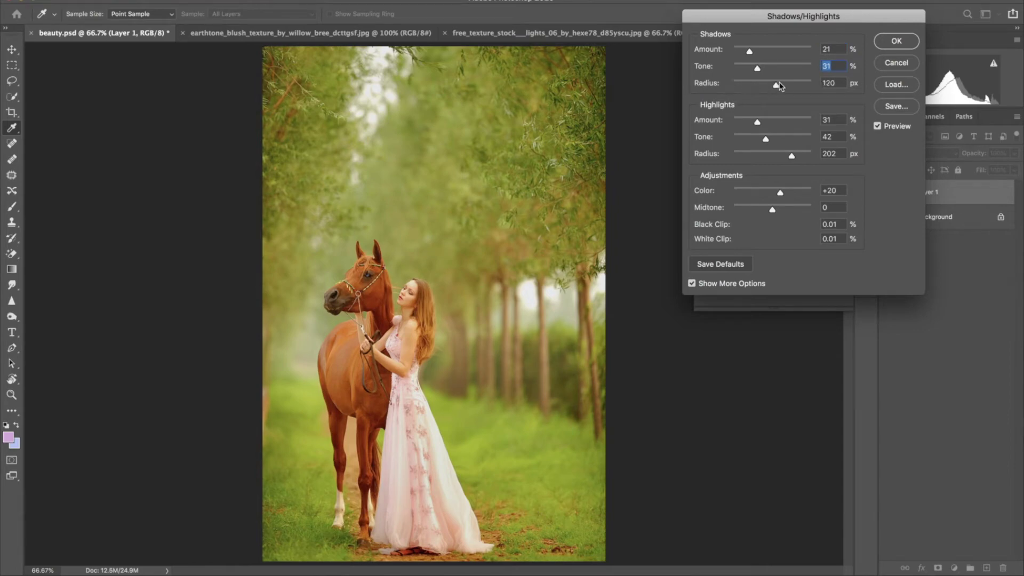
{"action": "left_click_drag", "start_coordinate": [791, 84], "coordinate": [793, 85]}
{"action": "left_click", "coordinate": [793, 85]}
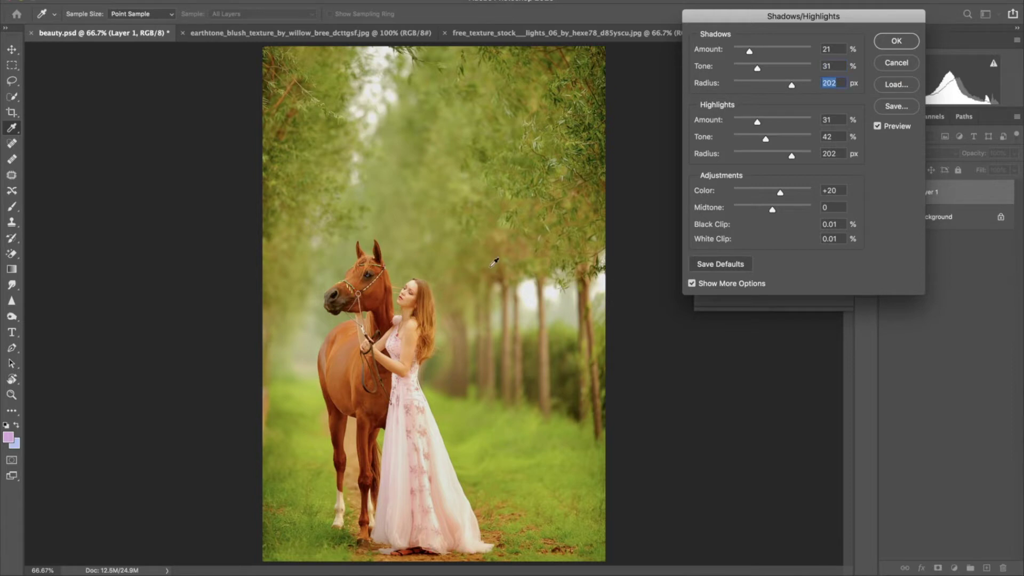
{"action": "left_click_drag", "start_coordinate": [780, 192], "coordinate": [759, 196]}
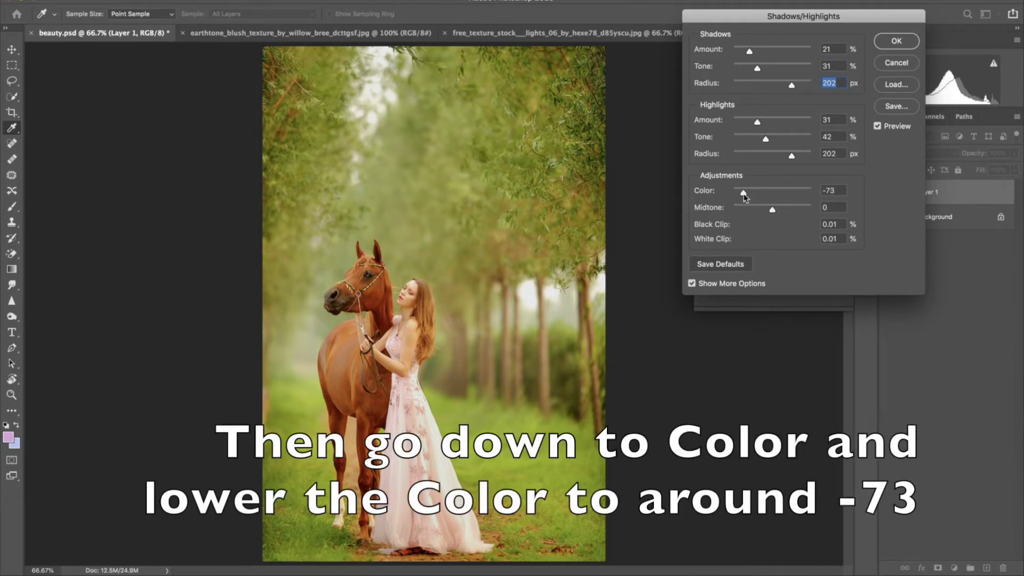
{"action": "left_click", "coordinate": [744, 195]}
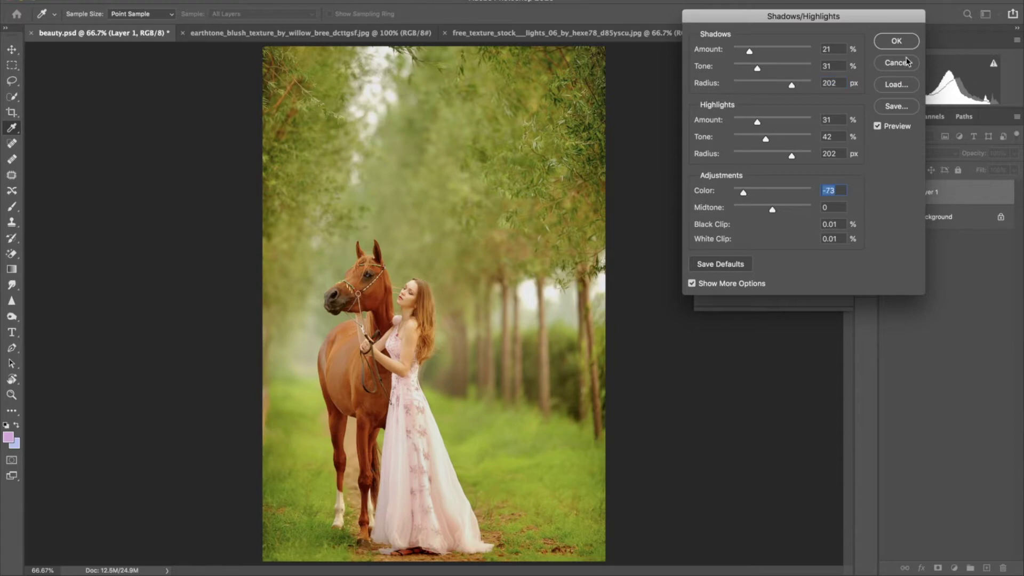
{"action": "left_click", "coordinate": [897, 41]}
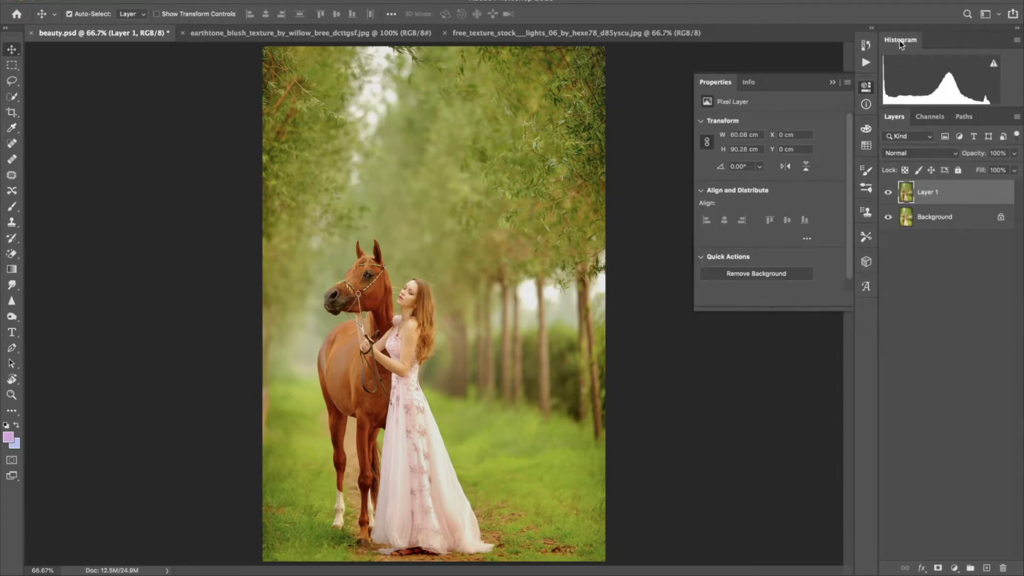
Step: Drag the earthtone texture into the horse photo, rotate it 90° clockwise, and align it top-left
{"action": "left_click", "coordinate": [286, 33]}
{"action": "left_click_drag", "start_coordinate": [380, 278], "coordinate": [106, 36]}
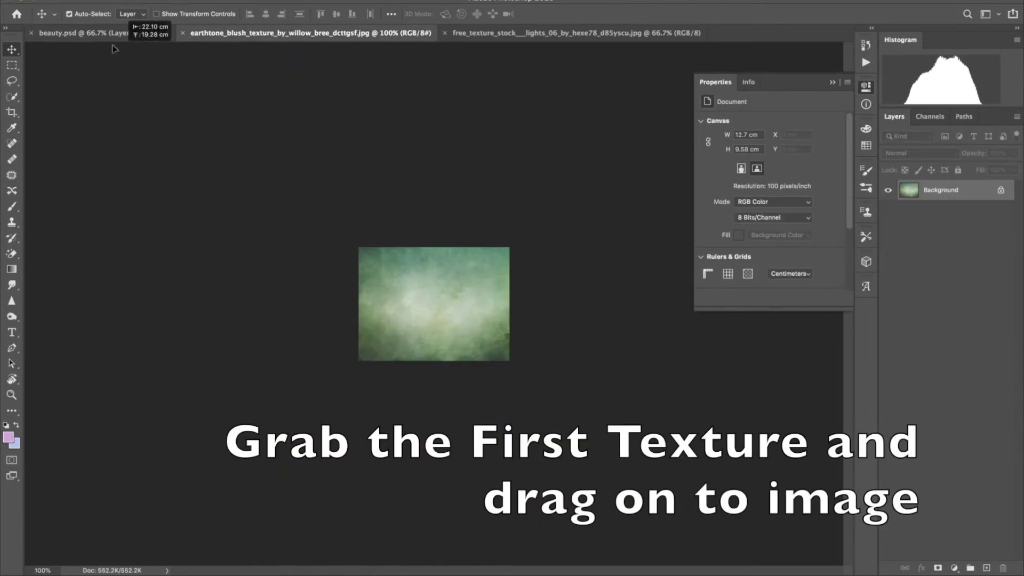
{"action": "left_click_drag", "start_coordinate": [339, 151], "coordinate": [330, 131]}
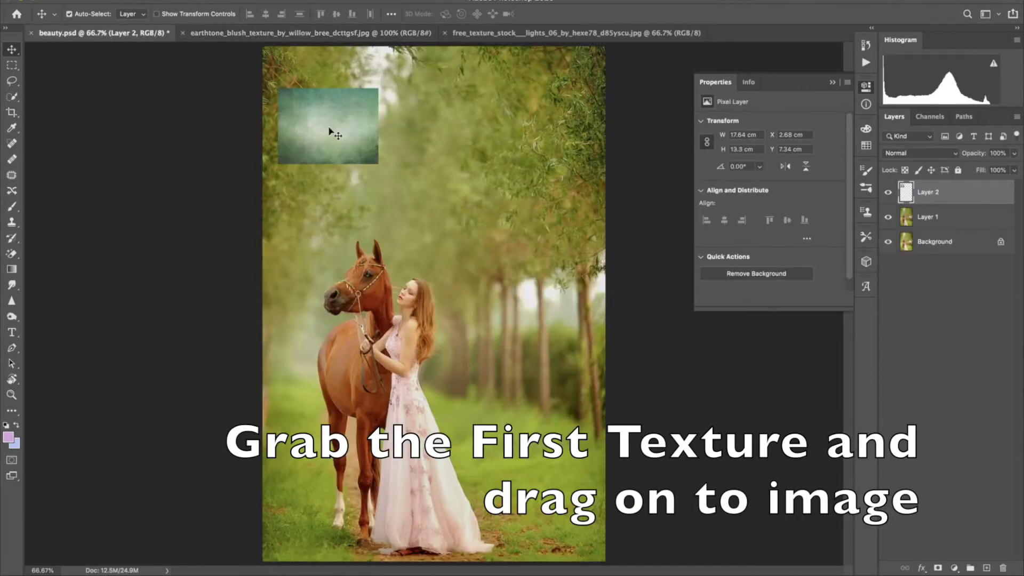
{"action": "left_click", "coordinate": [121, 1]}
{"action": "mouse_move", "coordinate": [141, 263]}
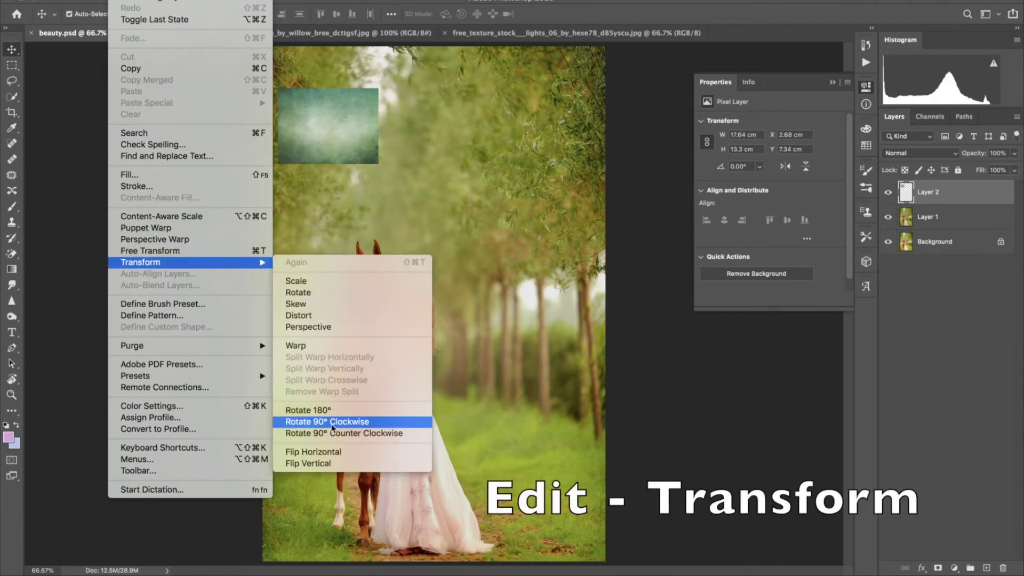
{"action": "left_click", "coordinate": [363, 422]}
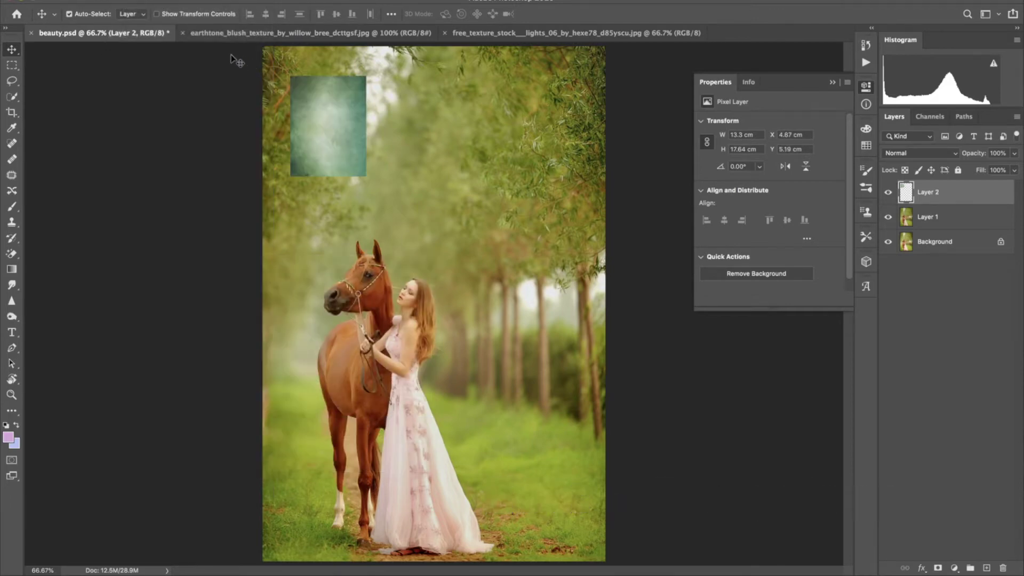
{"action": "left_click_drag", "start_coordinate": [336, 92], "coordinate": [285, 75]}
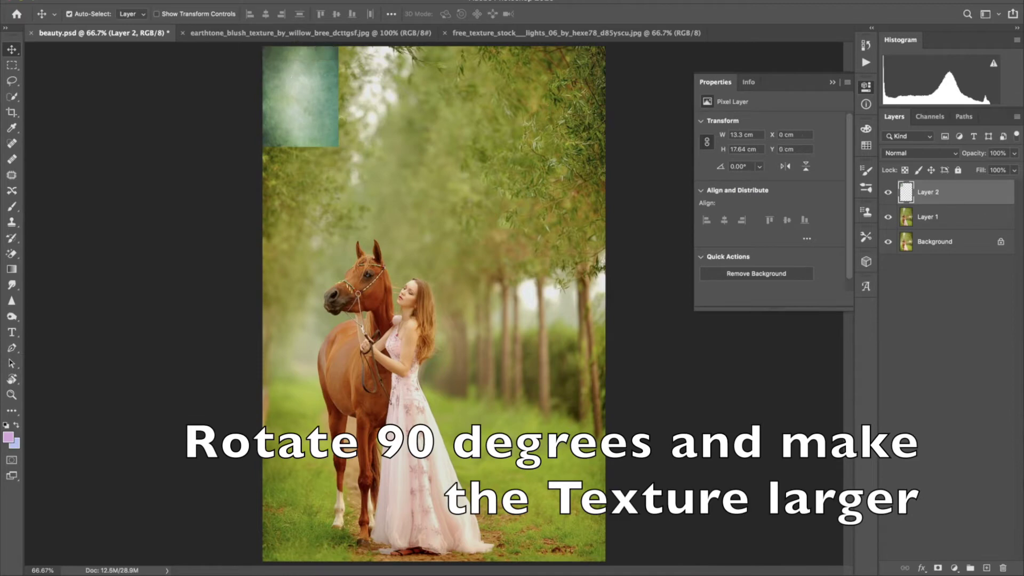
Step: Free-transform the texture larger so it covers the whole photo
{"action": "left_click", "coordinate": [123, 1]}
{"action": "left_click", "coordinate": [174, 251]}
{"action": "mouse_move", "coordinate": [338, 146]}
{"action": "left_mouse_down"}
{"action": "mouse_move", "coordinate": [447, 318]}
{"action": "mouse_move", "coordinate": [656, 568]}
{"action": "left_mouse_up"}
{"action": "left_click_drag", "start_coordinate": [487, 336], "coordinate": [468, 330]}
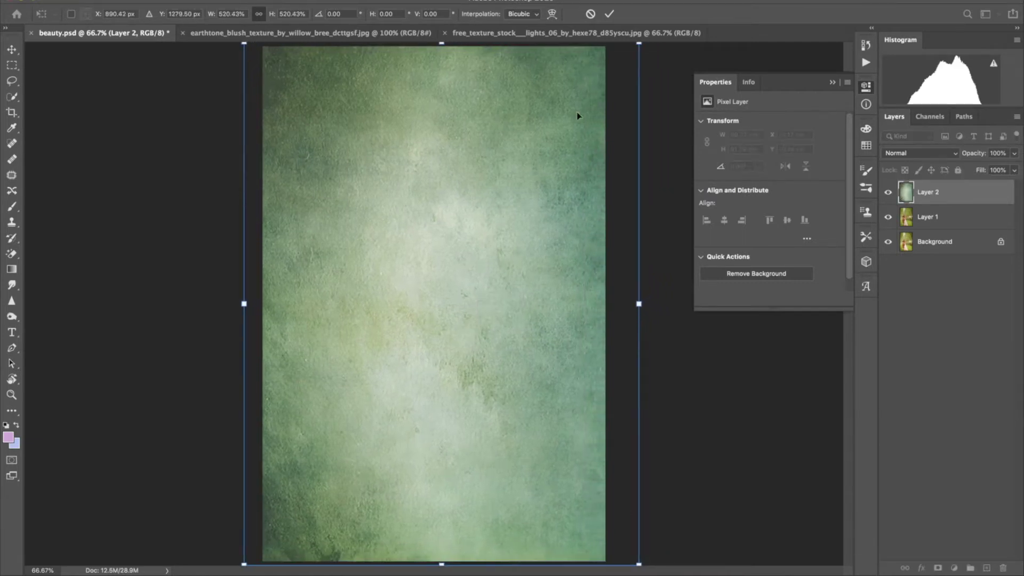
{"action": "left_click", "coordinate": [608, 14]}
{"action": "left_click", "coordinate": [303, 4]}
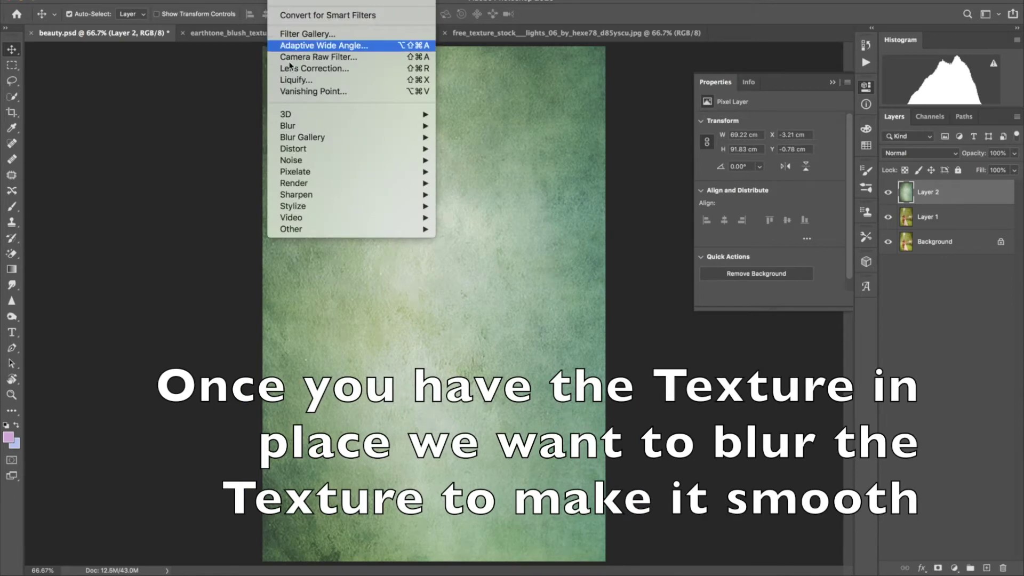
{"action": "mouse_move", "coordinate": [288, 126]}
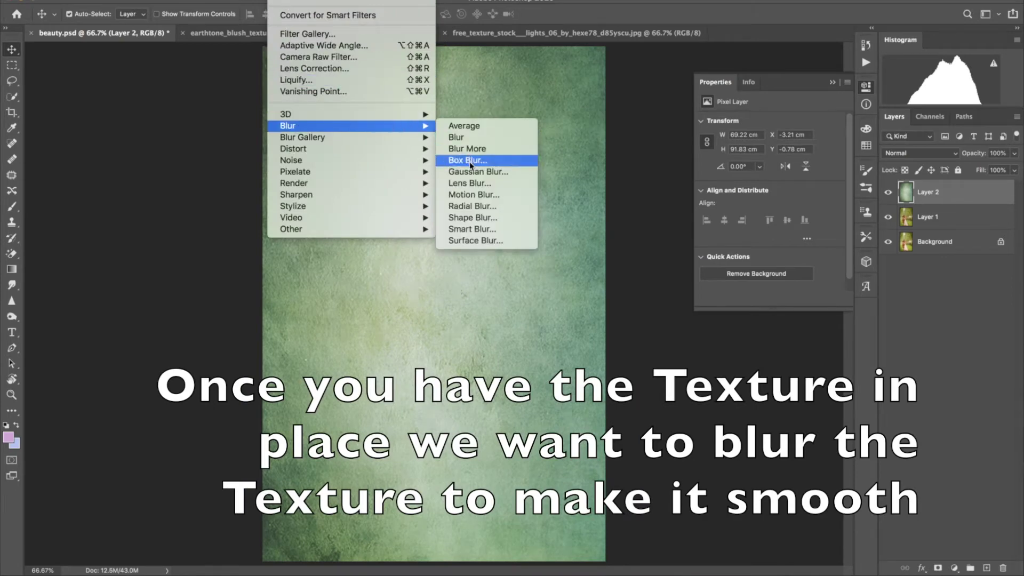
Step: Give the texture a 20.4 px Gaussian blur and blend it as Multiply at 84% opacity
{"action": "left_click", "coordinate": [470, 170]}
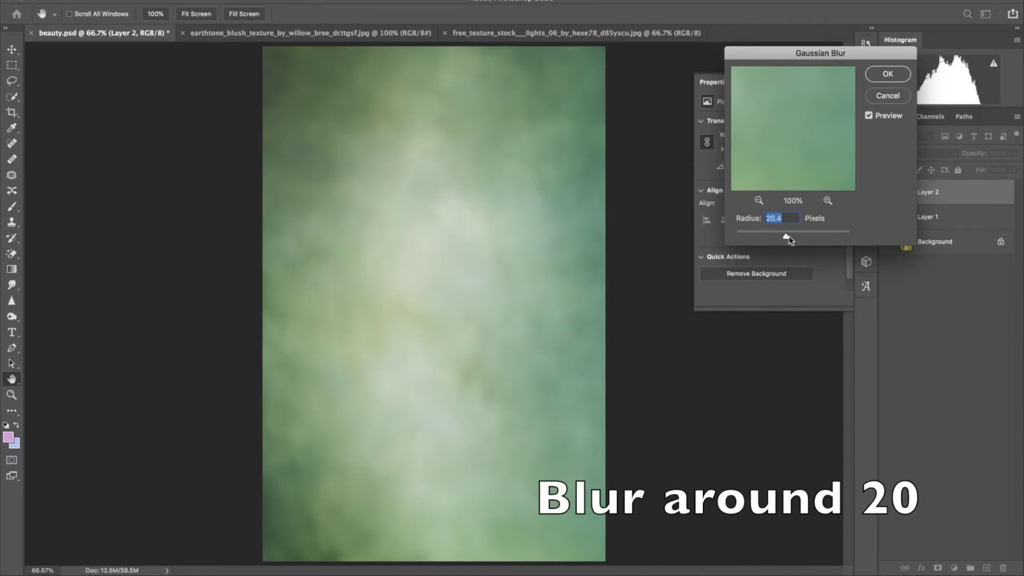
{"action": "left_click", "coordinate": [887, 75]}
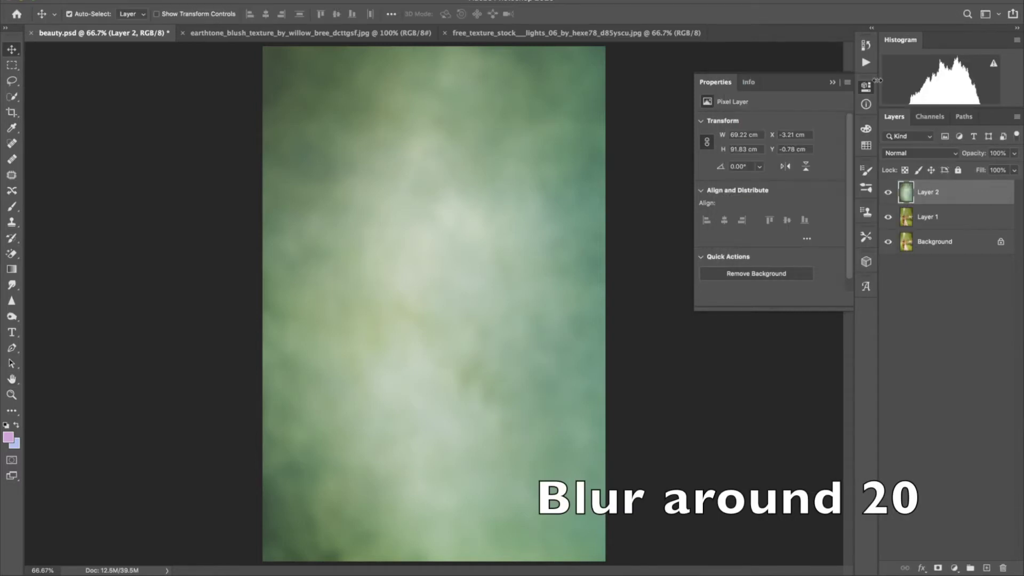
{"action": "left_click", "coordinate": [917, 153]}
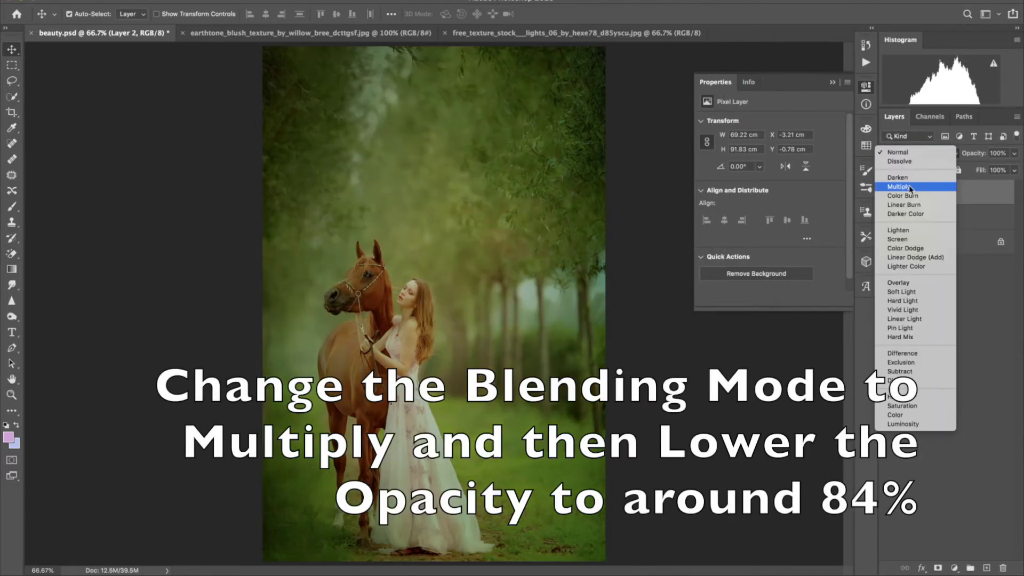
{"action": "left_click", "coordinate": [908, 186]}
{"action": "left_click_drag", "start_coordinate": [978, 153], "coordinate": [964, 154]}
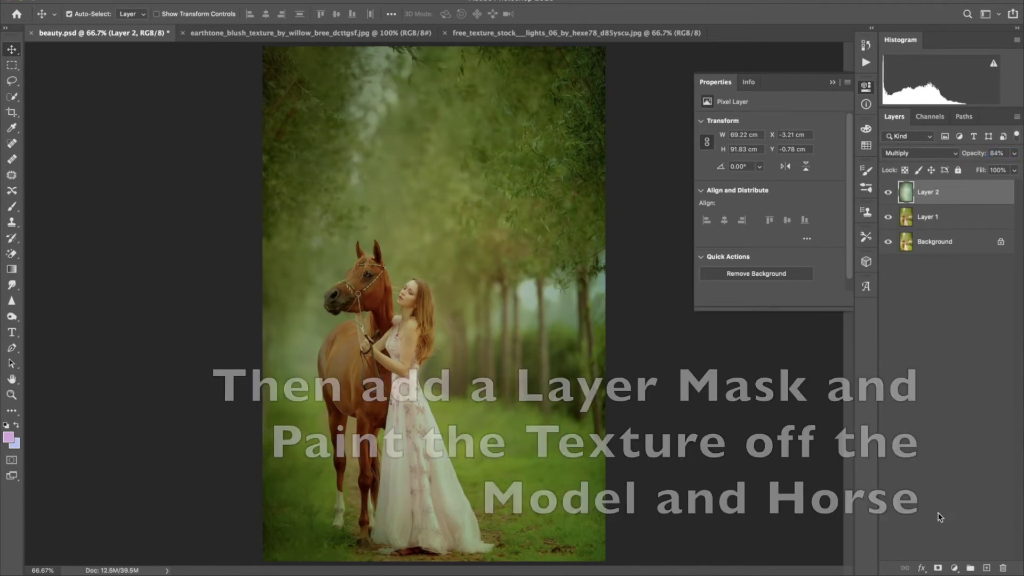
Step: Add a layer mask to the texture and set up a black brush at full opacity
{"action": "left_click", "coordinate": [937, 568]}
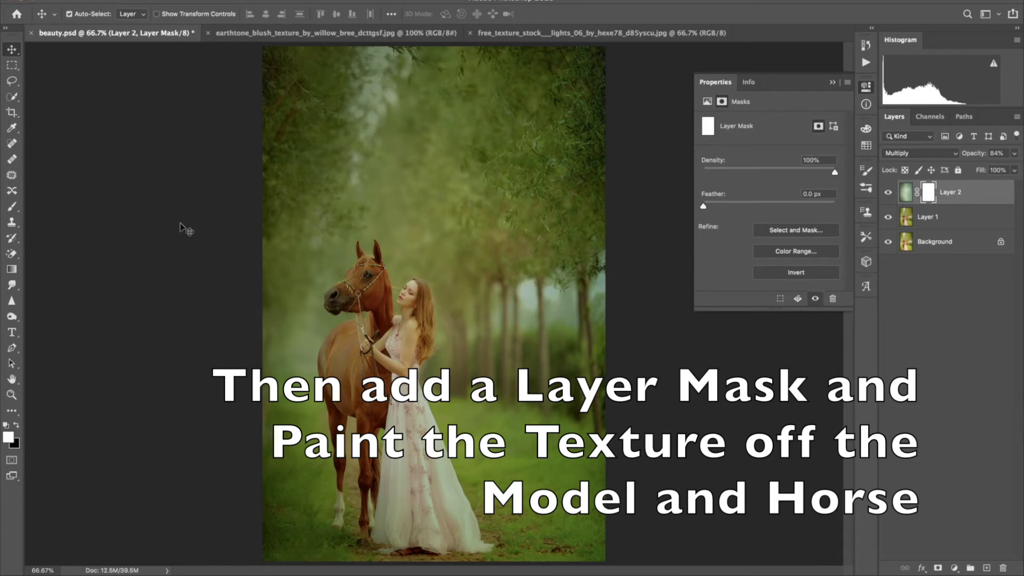
{"action": "left_click", "coordinate": [11, 207]}
{"action": "left_click", "coordinate": [16, 425]}
{"action": "key", "text": "bracketleft"}
{"action": "key", "text": "bracketleft"}
{"action": "key", "text": "bracketleft"}
{"action": "type", "text": "96100"}
{"action": "left_click", "coordinate": [75, 12]}
{"action": "key", "text": "bracketleft"}
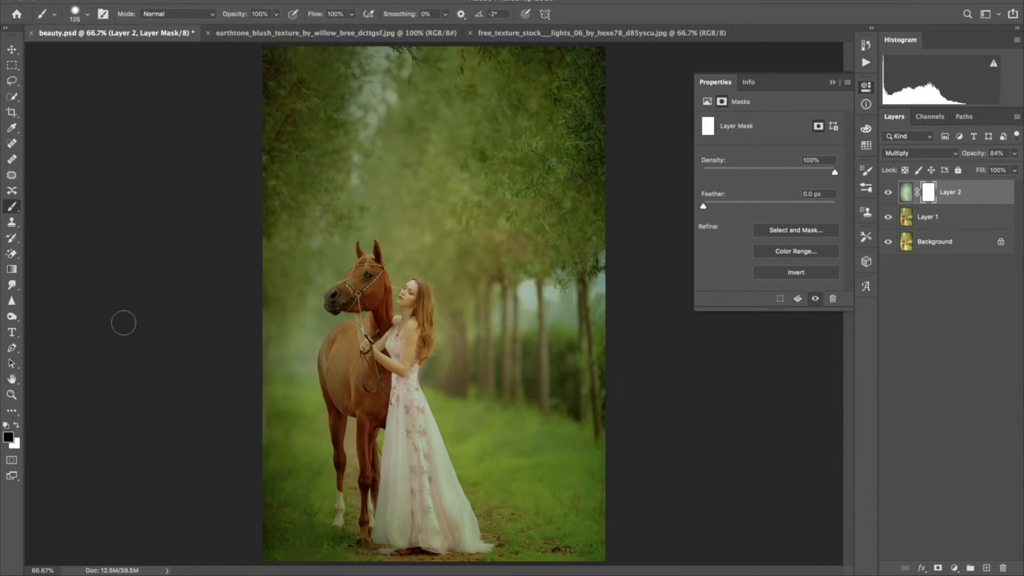
Step: Paint the mask over the woman's dress and face and the horse's body and neck
{"action": "key", "text": "ctrl+plus"}
{"action": "scroll", "coordinate": [464, 384], "scroll_direction": "down", "scroll_amount": 5}
{"action": "left_click_drag", "start_coordinate": [373, 224], "coordinate": [387, 250]}
{"action": "key", "text": "bracketleft"}
{"action": "left_click_drag", "start_coordinate": [411, 155], "coordinate": [421, 469]}
{"action": "left_click_drag", "start_coordinate": [443, 298], "coordinate": [480, 506]}
{"action": "mouse_move", "coordinate": [480, 373]}
{"action": "left_mouse_down"}
{"action": "mouse_move", "coordinate": [395, 490]}
{"action": "mouse_move", "coordinate": [392, 429]}
{"action": "left_mouse_up"}
{"action": "key", "text": "bracketleft"}
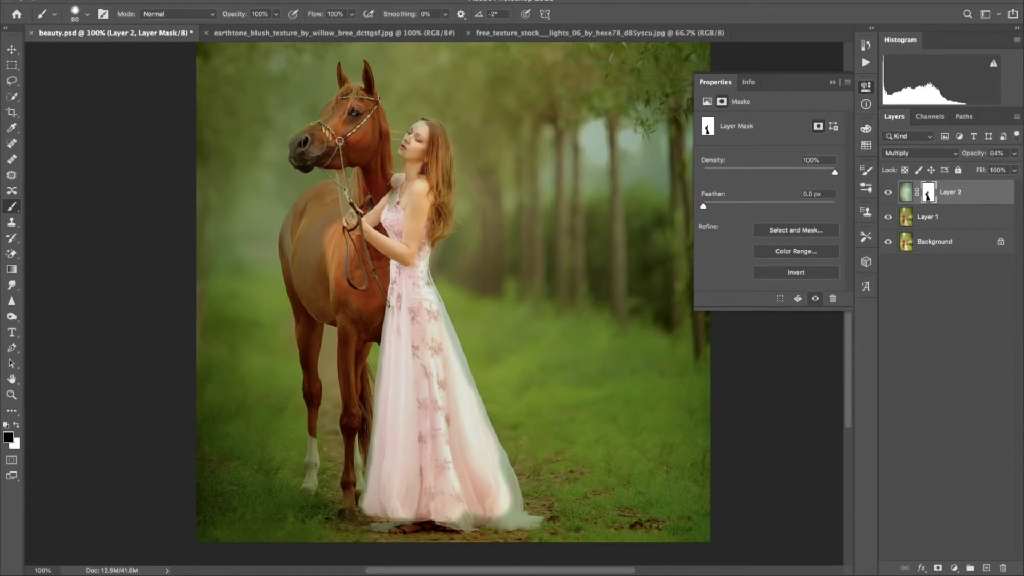
{"action": "left_click_drag", "start_coordinate": [301, 235], "coordinate": [325, 288]}
{"action": "mouse_move", "coordinate": [384, 198]}
{"action": "left_mouse_down"}
{"action": "mouse_move", "coordinate": [372, 125]}
{"action": "mouse_move", "coordinate": [354, 136]}
{"action": "mouse_move", "coordinate": [442, 160]}
{"action": "mouse_move", "coordinate": [434, 240]}
{"action": "left_mouse_up"}
{"action": "key", "text": "bracketleft"}
{"action": "key", "text": "bracketleft"}
{"action": "key", "text": "bracketleft"}
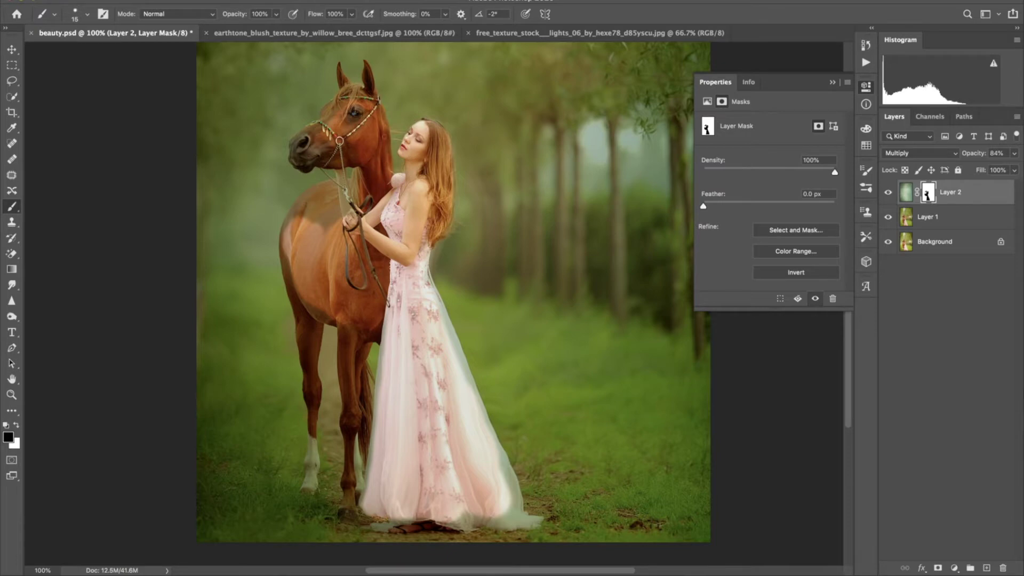
Step: Restore the horse's muzzle, forelock and mane beside the neck on the mask
{"action": "key", "text": "ctrl+plus"}
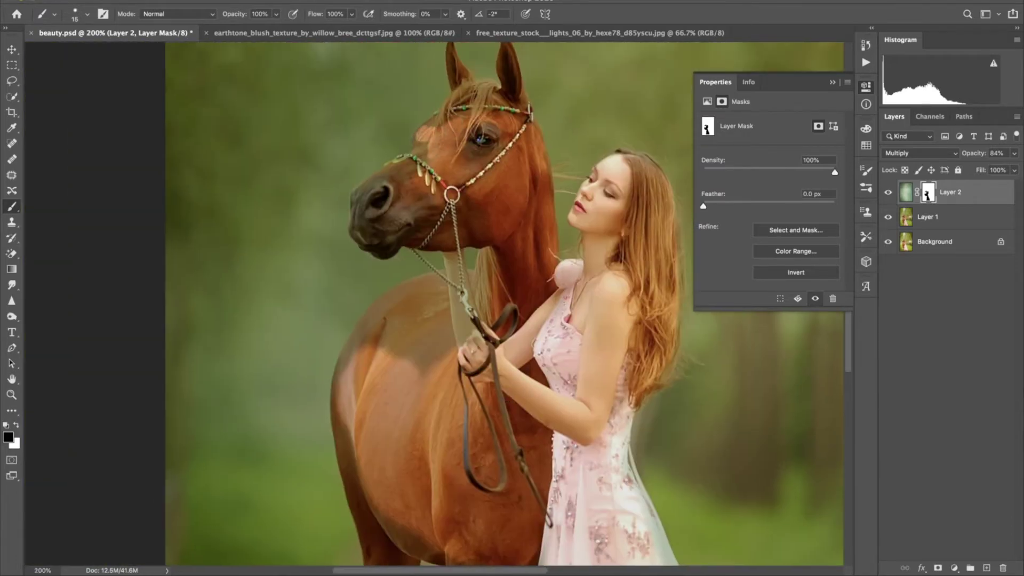
{"action": "mouse_move", "coordinate": [370, 247]}
{"action": "left_mouse_down"}
{"action": "mouse_move", "coordinate": [356, 209]}
{"action": "mouse_move", "coordinate": [387, 175]}
{"action": "mouse_move", "coordinate": [373, 218]}
{"action": "mouse_move", "coordinate": [428, 241]}
{"action": "mouse_move", "coordinate": [478, 239]}
{"action": "mouse_move", "coordinate": [475, 213]}
{"action": "mouse_move", "coordinate": [437, 229]}
{"action": "mouse_move", "coordinate": [411, 201]}
{"action": "left_mouse_up"}
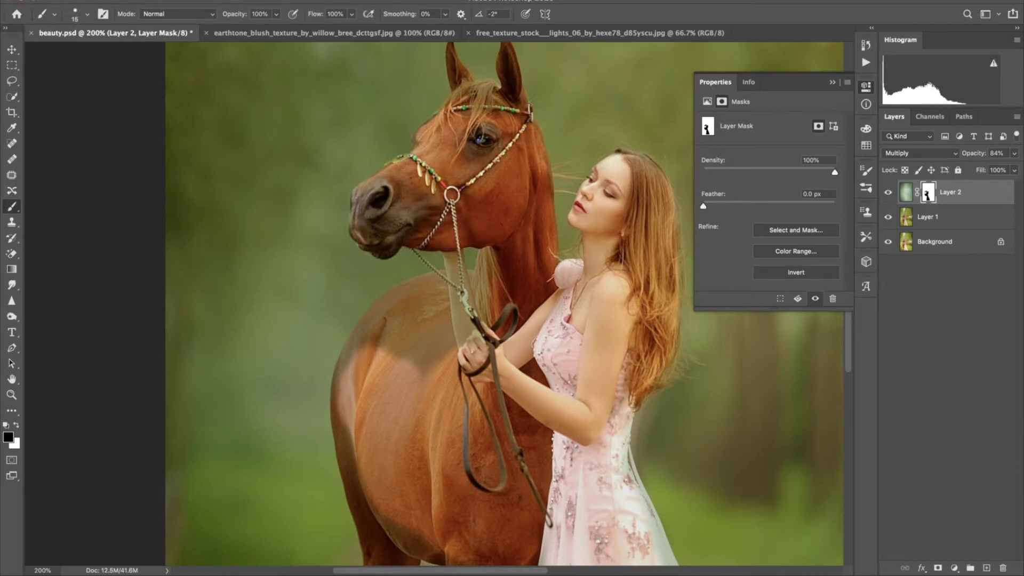
{"action": "left_click_drag", "start_coordinate": [500, 168], "coordinate": [486, 251]}
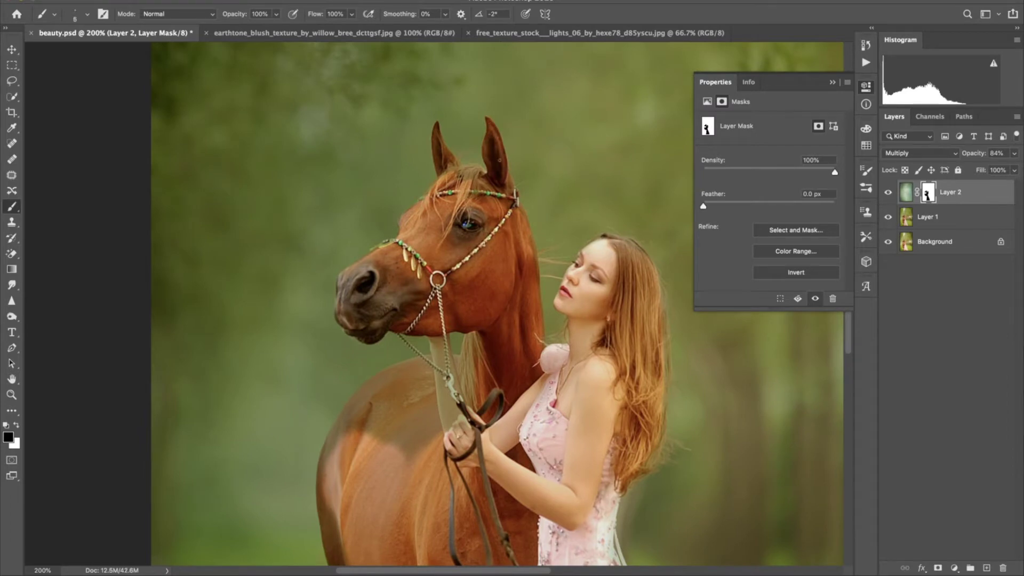
{"action": "left_click_drag", "start_coordinate": [443, 152], "coordinate": [441, 169]}
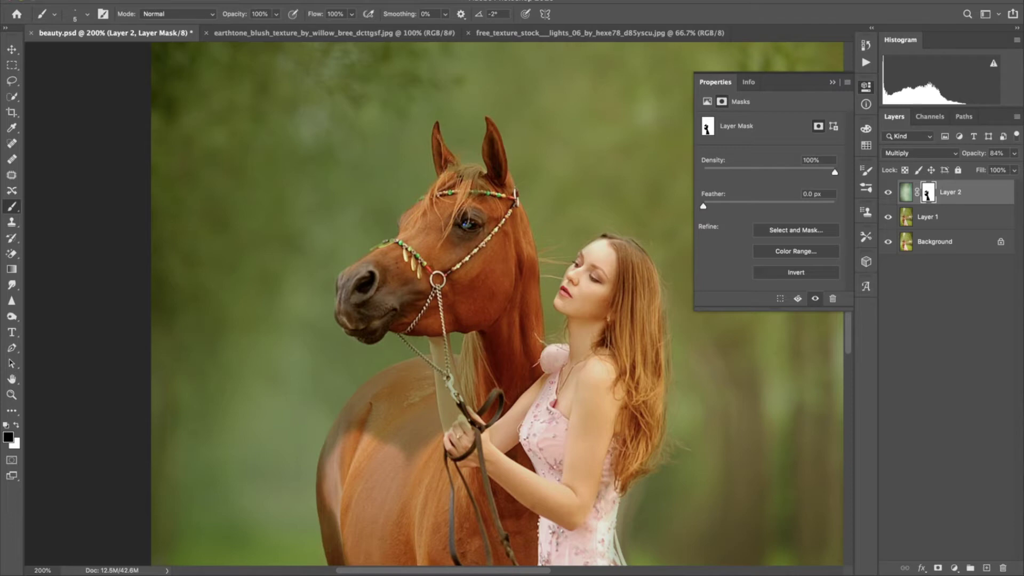
{"action": "left_click_drag", "start_coordinate": [452, 168], "coordinate": [446, 149]}
{"action": "key", "text": "bracketright"}
{"action": "key", "text": "bracketright"}
{"action": "key", "text": "bracketright"}
{"action": "left_click_drag", "start_coordinate": [463, 187], "coordinate": [476, 173]}
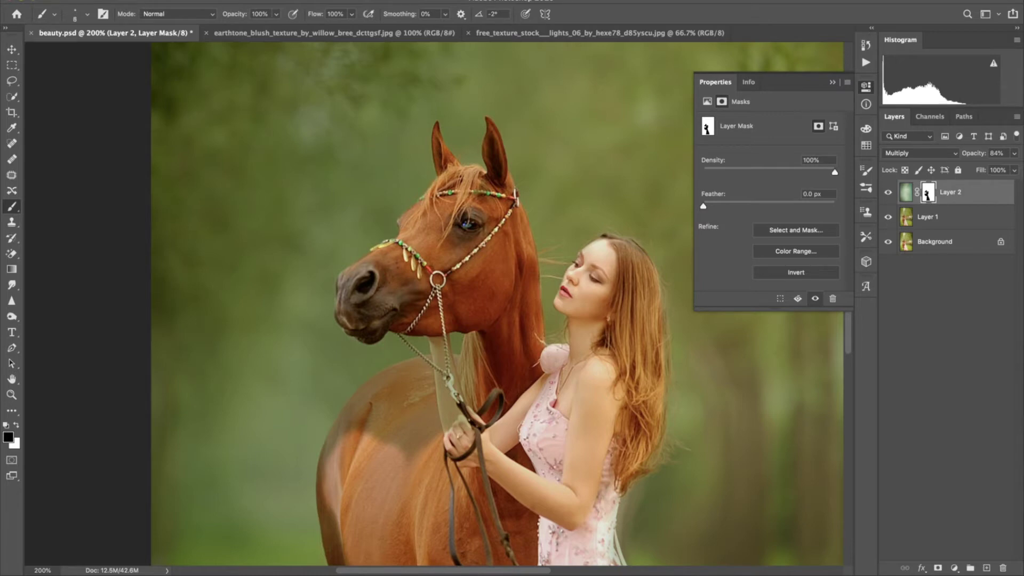
{"action": "key", "text": "bracketright"}
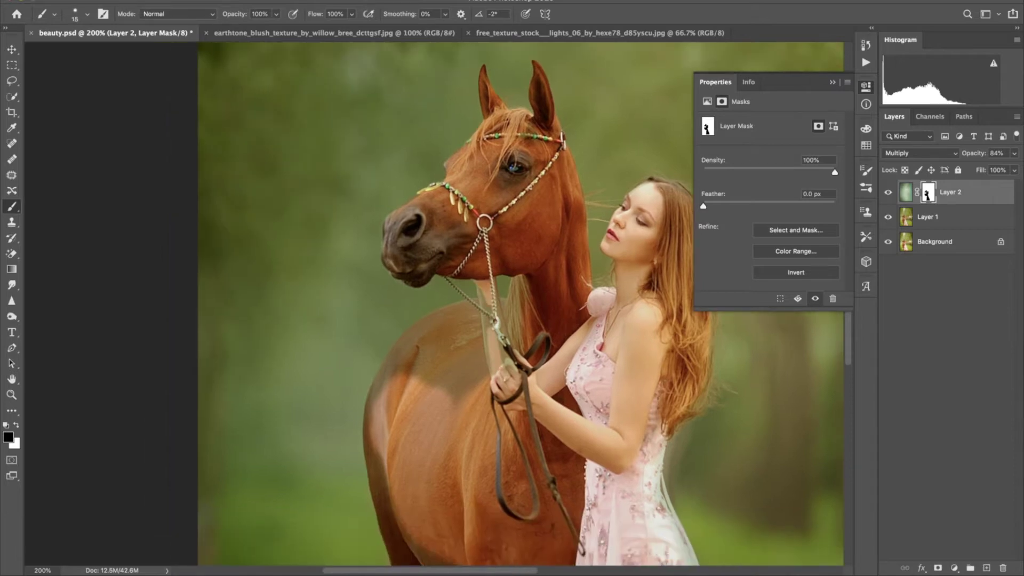
{"action": "mouse_move", "coordinate": [516, 277]}
{"action": "left_mouse_down"}
{"action": "mouse_move", "coordinate": [510, 344]}
{"action": "mouse_move", "coordinate": [526, 278]}
{"action": "left_mouse_up"}
{"action": "mouse_move", "coordinate": [502, 336]}
{"action": "left_mouse_down"}
{"action": "mouse_move", "coordinate": [496, 298]}
{"action": "mouse_move", "coordinate": [465, 341]}
{"action": "mouse_move", "coordinate": [443, 333]}
{"action": "mouse_move", "coordinate": [384, 363]}
{"action": "mouse_move", "coordinate": [405, 336]}
{"action": "left_mouse_up"}
Step: Clear the green tint from the horse's back, left flank and legs down to the hind hoof
{"action": "key", "text": "bracketright"}
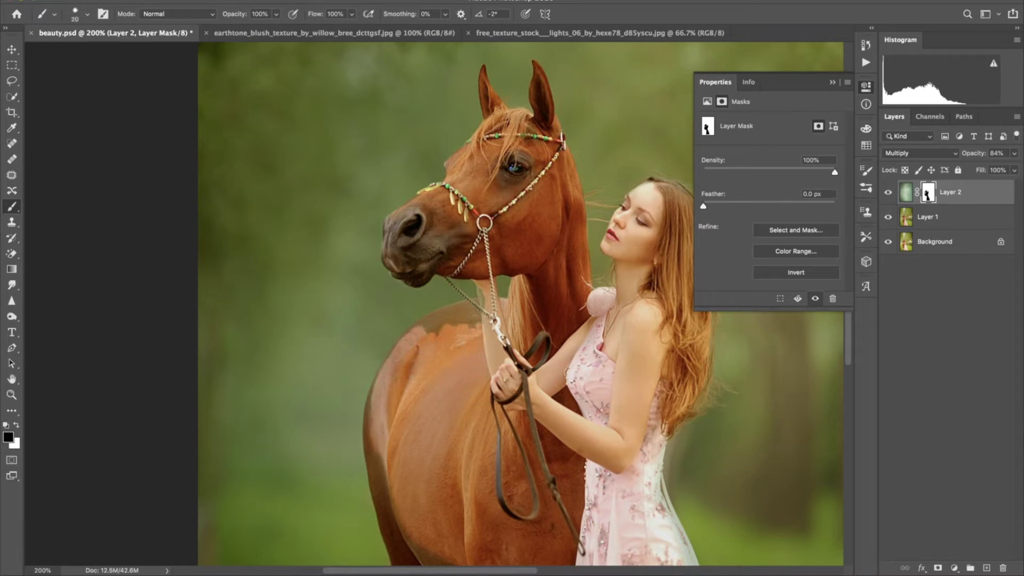
{"action": "mouse_move", "coordinate": [480, 320]}
{"action": "left_mouse_down"}
{"action": "mouse_move", "coordinate": [424, 317]}
{"action": "mouse_move", "coordinate": [482, 307]}
{"action": "left_mouse_up"}
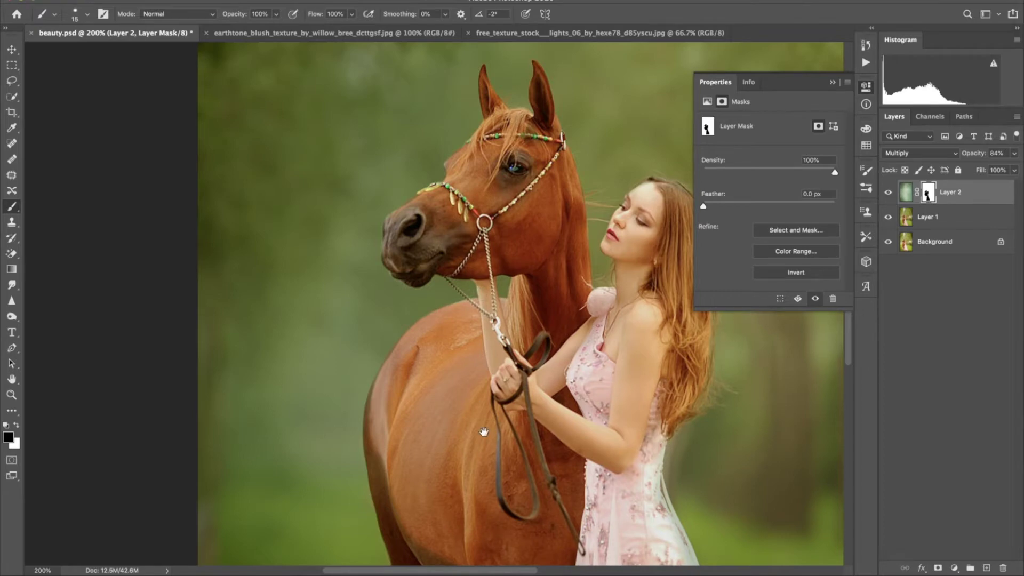
{"action": "scroll", "coordinate": [483, 432], "scroll_direction": "down", "scroll_amount": 5}
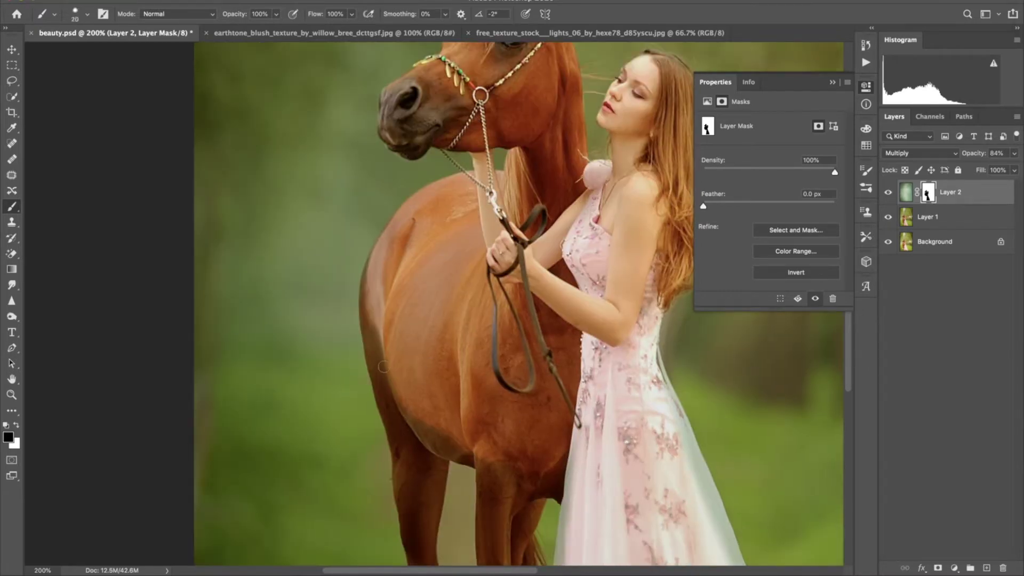
{"action": "key", "text": "bracketright"}
{"action": "left_click_drag", "start_coordinate": [396, 416], "coordinate": [364, 272]}
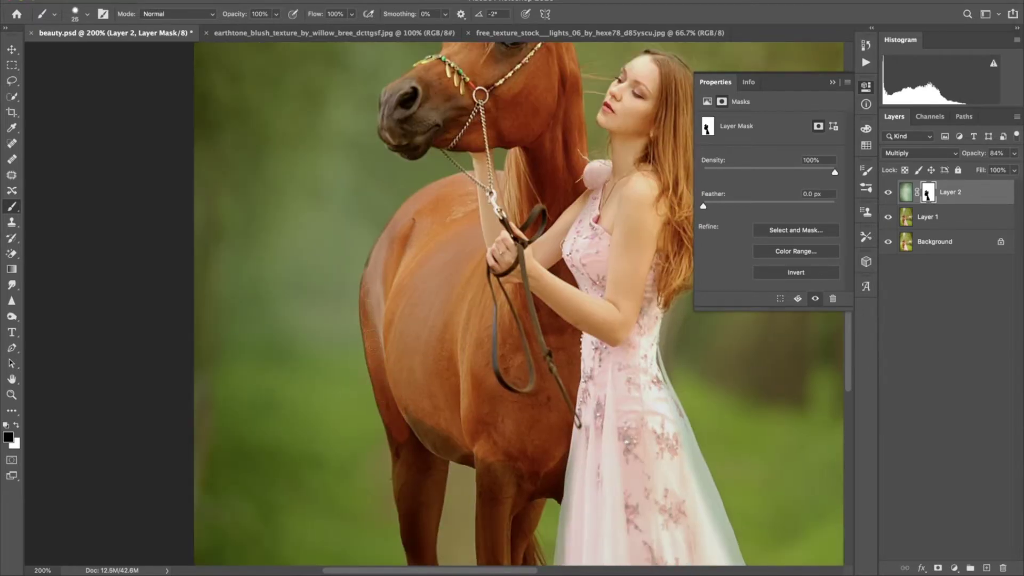
{"action": "key", "text": "bracketleft"}
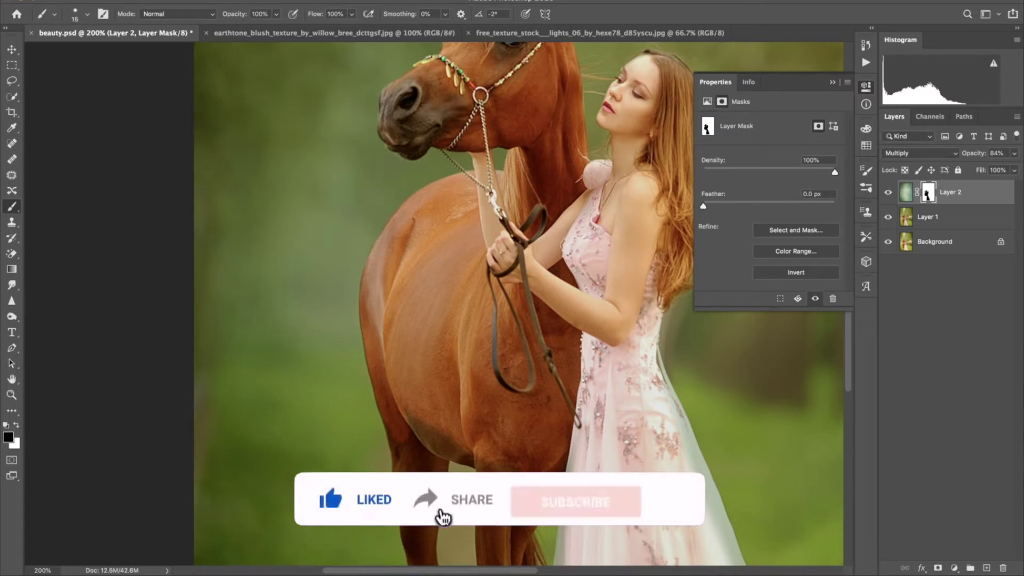
{"action": "scroll", "coordinate": [440, 372], "scroll_direction": "down", "scroll_amount": 5}
{"action": "mouse_move", "coordinate": [440, 372]}
{"action": "left_mouse_down"}
{"action": "mouse_move", "coordinate": [407, 344]}
{"action": "mouse_move", "coordinate": [439, 451]}
{"action": "left_mouse_up"}
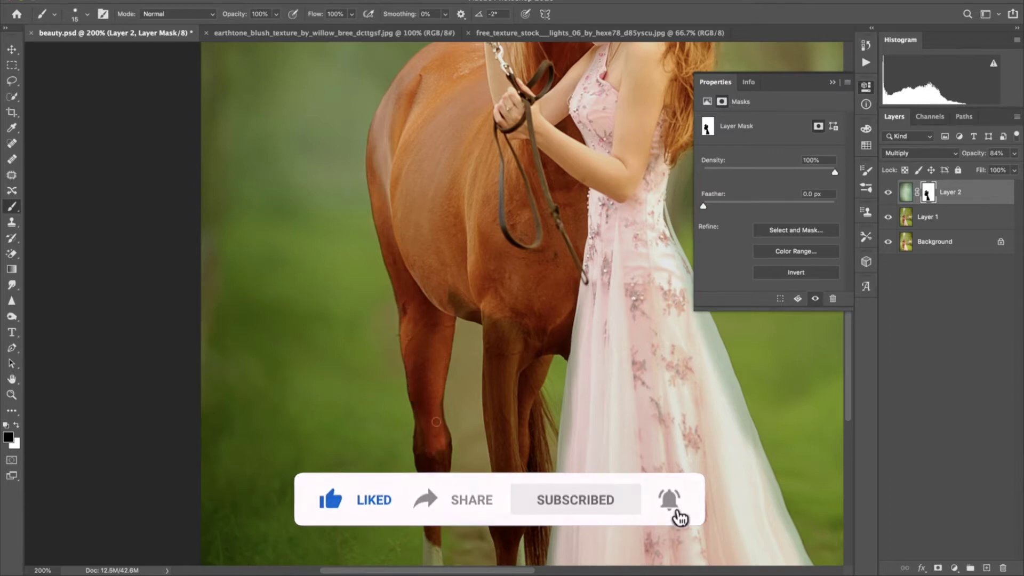
{"action": "left_click_drag", "start_coordinate": [505, 320], "coordinate": [506, 400]}
{"action": "mouse_move", "coordinate": [454, 298]}
{"action": "left_mouse_down"}
{"action": "mouse_move", "coordinate": [528, 373]}
{"action": "mouse_move", "coordinate": [568, 346]}
{"action": "left_mouse_up"}
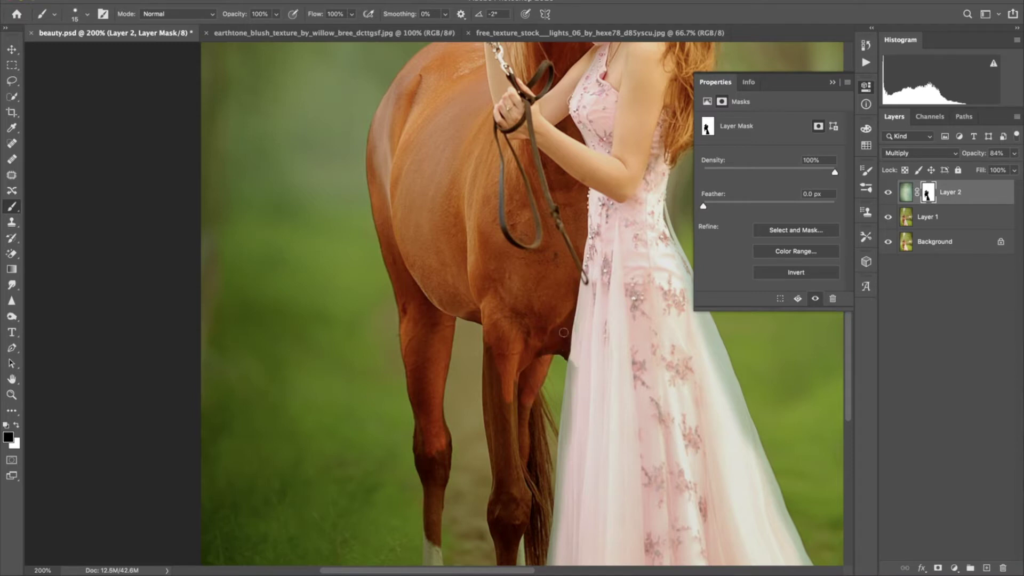
{"action": "mouse_move", "coordinate": [510, 384]}
{"action": "left_mouse_down"}
{"action": "mouse_move", "coordinate": [506, 485]}
{"action": "mouse_move", "coordinate": [490, 336]}
{"action": "mouse_move", "coordinate": [489, 401]}
{"action": "left_mouse_up"}
{"action": "scroll", "coordinate": [489, 401], "scroll_direction": "down", "scroll_amount": 3}
Step: Swap colours and refine the mask along the front leg and its white marking
{"action": "key", "text": "x"}
{"action": "key", "text": "x"}
{"action": "key", "text": "bracketleft"}
{"action": "mouse_move", "coordinate": [448, 402]}
{"action": "left_mouse_down"}
{"action": "mouse_move", "coordinate": [451, 453]}
{"action": "mouse_move", "coordinate": [466, 352]}
{"action": "left_mouse_up"}
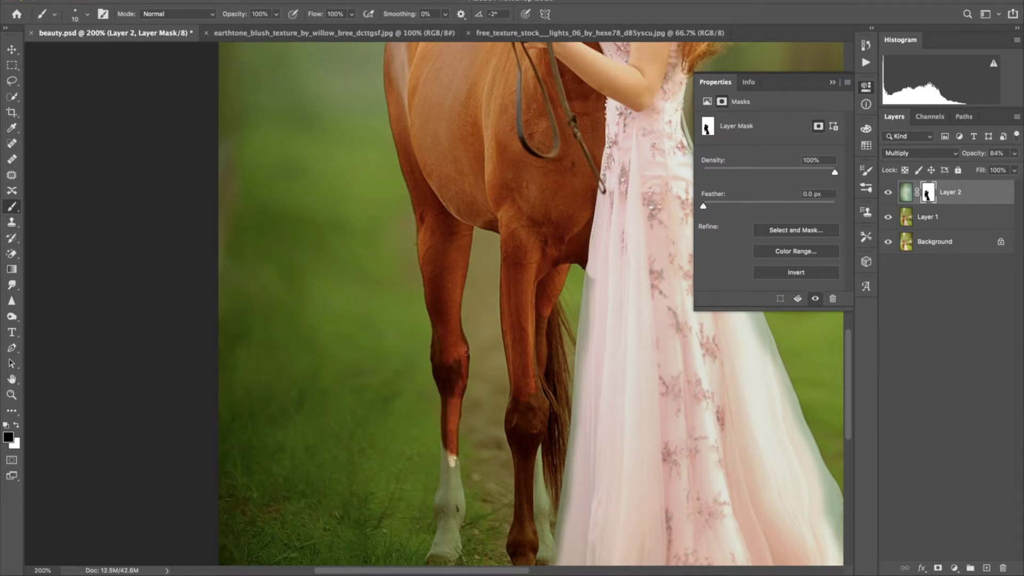
{"action": "left_click_drag", "start_coordinate": [453, 319], "coordinate": [444, 396]}
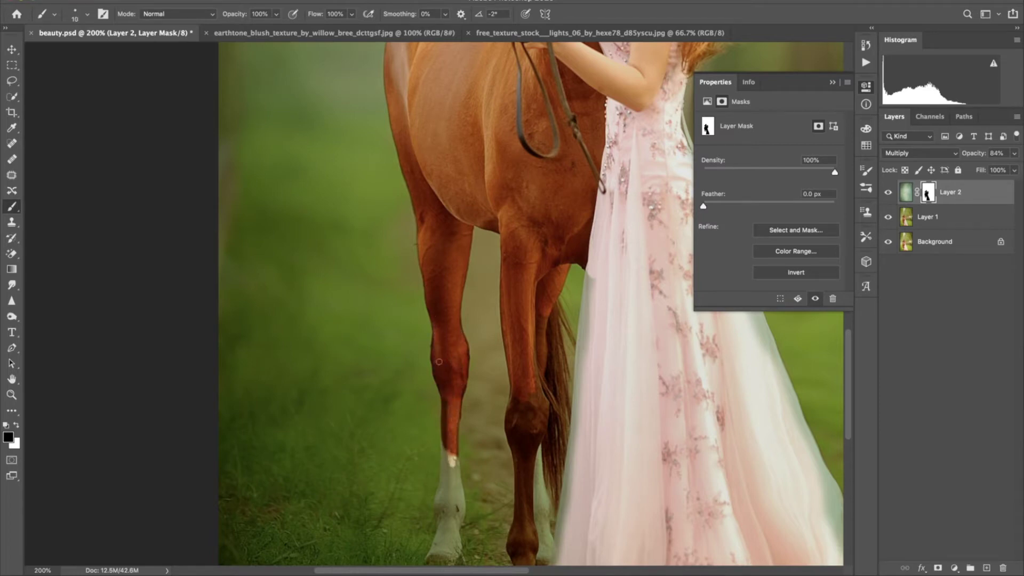
{"action": "mouse_move", "coordinate": [451, 458]}
{"action": "left_mouse_down"}
{"action": "mouse_move", "coordinate": [445, 427]}
{"action": "mouse_move", "coordinate": [445, 480]}
{"action": "mouse_move", "coordinate": [456, 431]}
{"action": "mouse_move", "coordinate": [446, 509]}
{"action": "left_mouse_up"}
{"action": "scroll", "coordinate": [458, 400], "scroll_direction": "down", "scroll_amount": 2}
{"action": "key", "text": "bracketright"}
{"action": "mouse_move", "coordinate": [453, 438]}
{"action": "left_mouse_down"}
{"action": "mouse_move", "coordinate": [477, 418]}
{"action": "mouse_move", "coordinate": [472, 395]}
{"action": "left_mouse_up"}
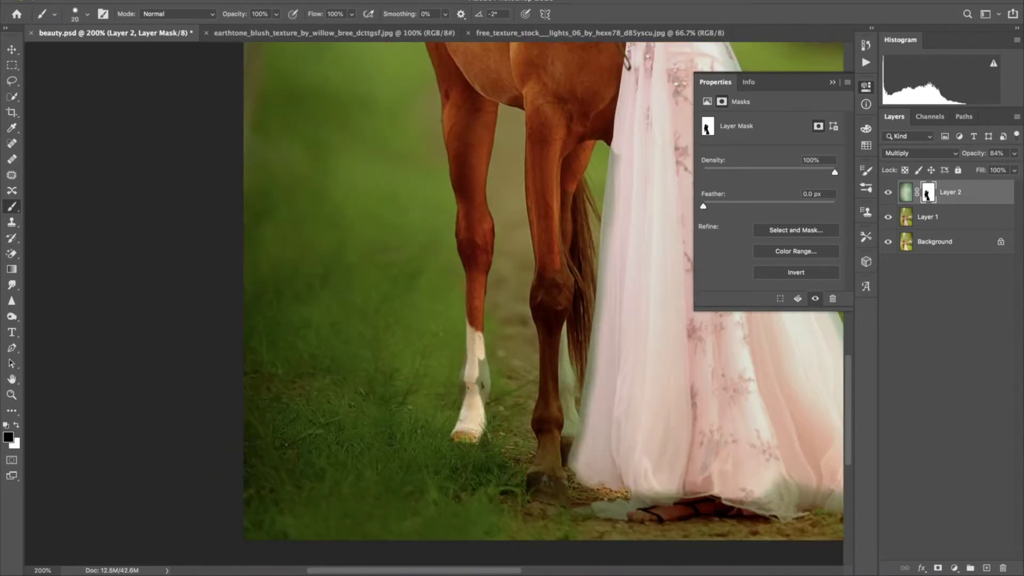
{"action": "left_click_drag", "start_coordinate": [464, 325], "coordinate": [477, 395]}
Step: Restore the lower legs, hooves and the hind leg behind the front leg
{"action": "key", "text": "bracketleft"}
{"action": "left_click_drag", "start_coordinate": [480, 357], "coordinate": [479, 432]}
{"action": "left_click_drag", "start_coordinate": [531, 477], "coordinate": [557, 496]}
{"action": "mouse_move", "coordinate": [551, 453]}
{"action": "left_mouse_down"}
{"action": "mouse_move", "coordinate": [533, 473]}
{"action": "mouse_move", "coordinate": [568, 424]}
{"action": "mouse_move", "coordinate": [579, 477]}
{"action": "left_mouse_up"}
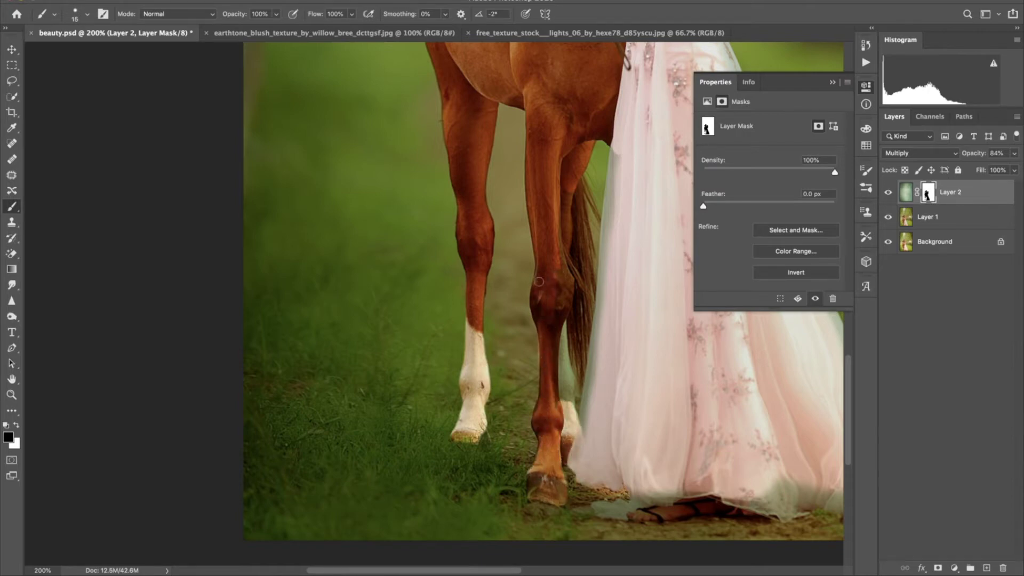
{"action": "mouse_move", "coordinate": [553, 320]}
{"action": "left_mouse_down"}
{"action": "mouse_move", "coordinate": [564, 414]}
{"action": "mouse_move", "coordinate": [581, 352]}
{"action": "left_mouse_up"}
{"action": "key", "text": "bracketleft"}
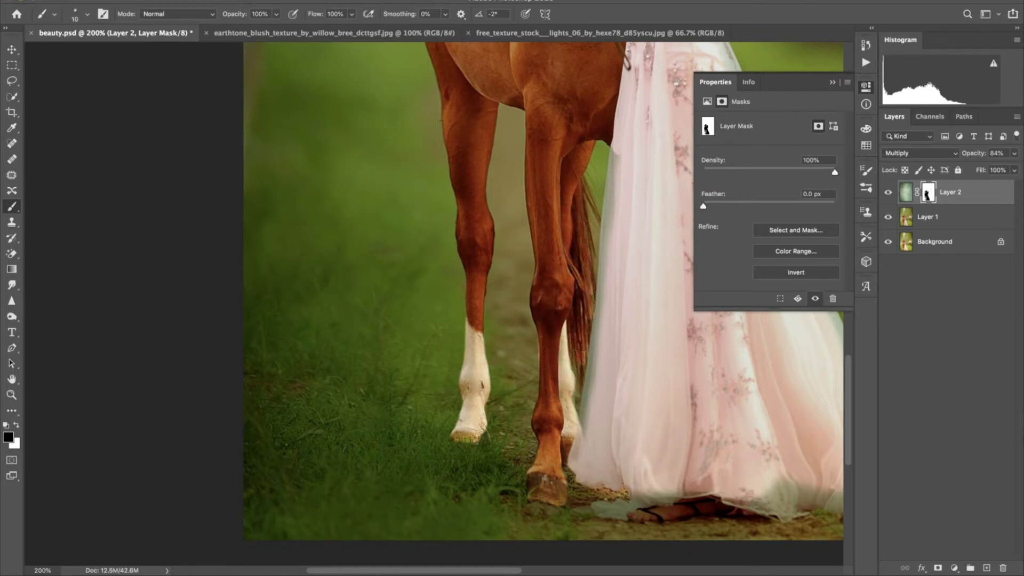
Step: Clean the green fringe along the dress's edge and hem
{"action": "key", "text": "bracketright"}
{"action": "left_click_drag", "start_coordinate": [595, 422], "coordinate": [620, 142]}
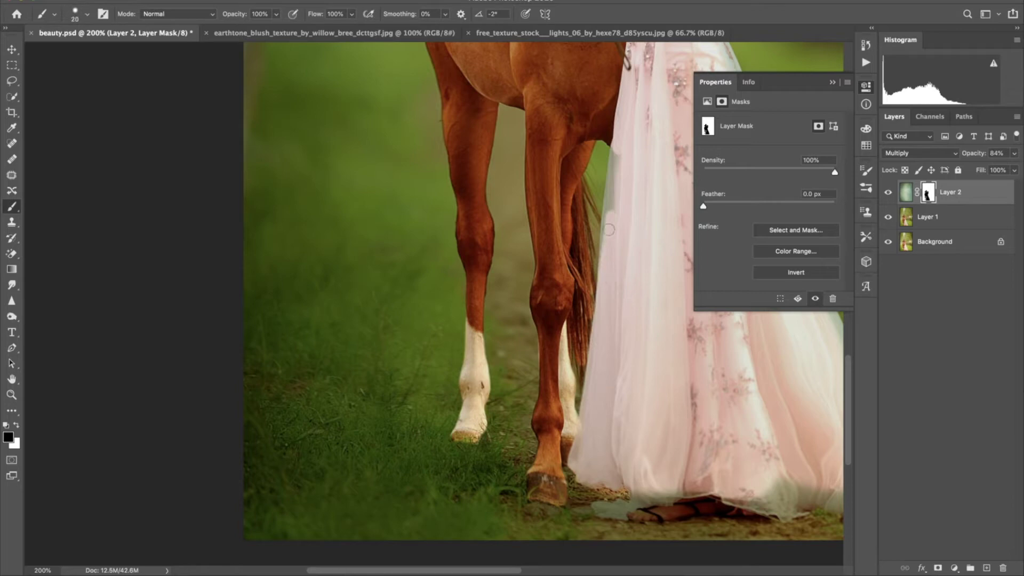
{"action": "left_click_drag", "start_coordinate": [613, 277], "coordinate": [499, 157]}
{"action": "key", "text": "bracketleft"}
{"action": "mouse_move", "coordinate": [525, 379]}
{"action": "left_mouse_down"}
{"action": "mouse_move", "coordinate": [469, 389]}
{"action": "mouse_move", "coordinate": [669, 392]}
{"action": "mouse_move", "coordinate": [717, 364]}
{"action": "left_mouse_up"}
{"action": "scroll", "coordinate": [718, 364], "scroll_direction": "right", "scroll_amount": 10}
{"action": "key", "text": "bracketright"}
{"action": "mouse_move", "coordinate": [499, 382]}
{"action": "left_mouse_down"}
{"action": "mouse_move", "coordinate": [606, 381]}
{"action": "mouse_move", "coordinate": [552, 328]}
{"action": "mouse_move", "coordinate": [530, 368]}
{"action": "left_mouse_up"}
{"action": "mouse_move", "coordinate": [493, 170]}
{"action": "left_mouse_down"}
{"action": "mouse_move", "coordinate": [555, 309]}
{"action": "mouse_move", "coordinate": [514, 245]}
{"action": "left_mouse_up"}
Step: Refine the upper dress edge from the waist down, then fit the image on screen
{"action": "scroll", "coordinate": [534, 245], "scroll_direction": "up", "scroll_amount": 5}
{"action": "mouse_move", "coordinate": [480, 168]}
{"action": "left_mouse_down"}
{"action": "mouse_move", "coordinate": [552, 331]}
{"action": "mouse_move", "coordinate": [518, 283]}
{"action": "left_mouse_up"}
{"action": "scroll", "coordinate": [472, 264], "scroll_direction": "up", "scroll_amount": 5}
{"action": "key", "text": "bracketleft"}
{"action": "left_click_drag", "start_coordinate": [483, 219], "coordinate": [523, 304]}
{"action": "key", "text": "bracketleft"}
{"action": "key", "text": "bracketleft"}
{"action": "key", "text": "bracketleft"}
{"action": "left_click_drag", "start_coordinate": [486, 181], "coordinate": [516, 265]}
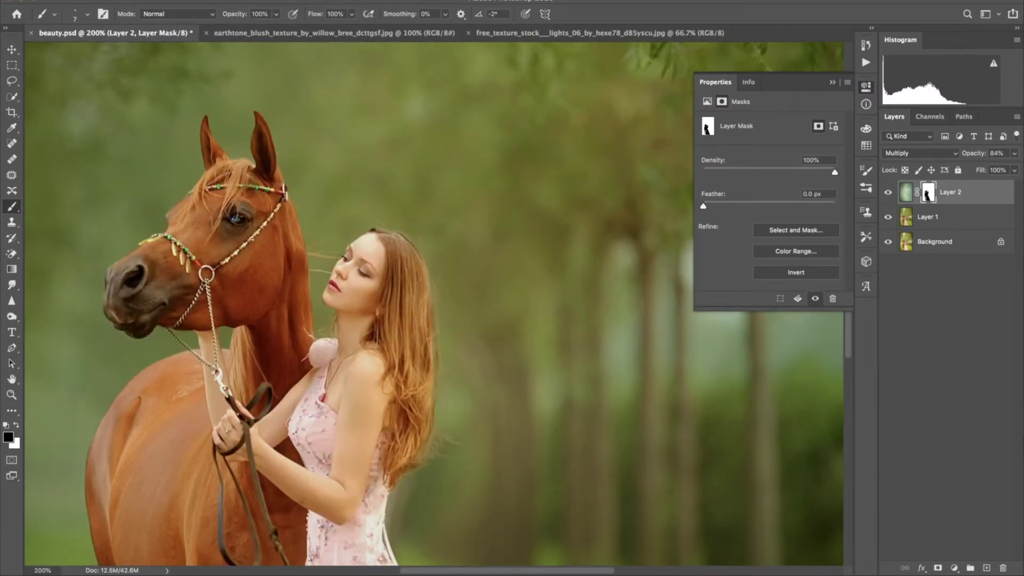
{"action": "key", "text": "ctrl+0"}
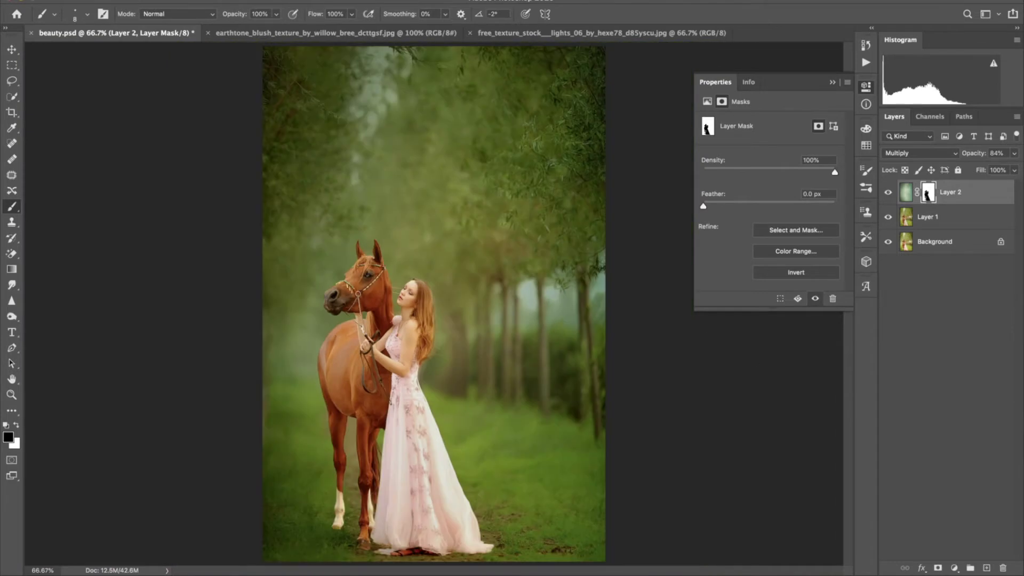
{"action": "left_click", "coordinate": [955, 567]}
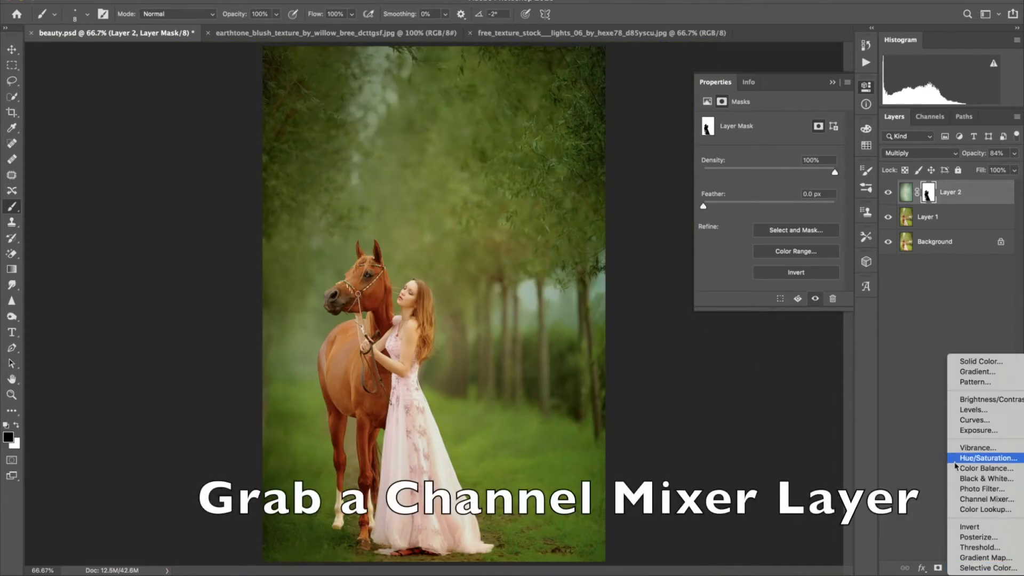
Step: Add a Channel Mixer layer and enter initial mix values on the Blue output
{"action": "left_click", "coordinate": [951, 500]}
{"action": "left_click", "coordinate": [793, 136]}
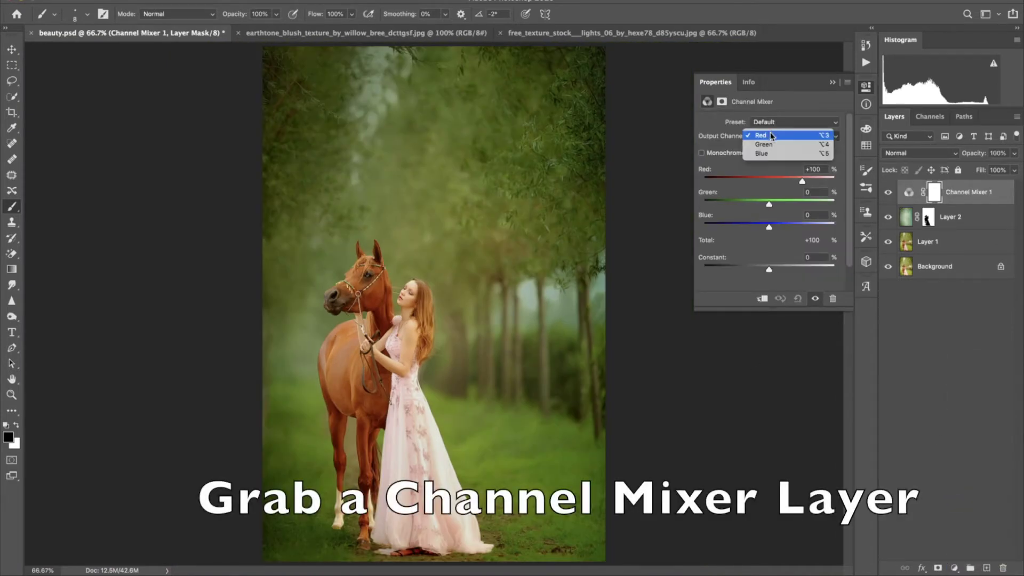
{"action": "left_click", "coordinate": [763, 158]}
{"action": "left_click", "coordinate": [808, 169]}
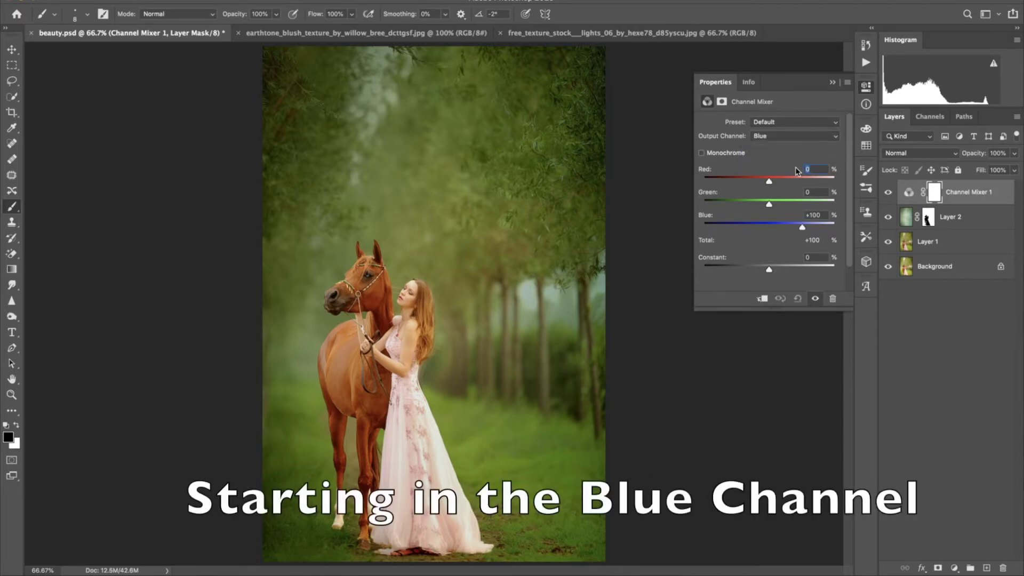
{"action": "type", "text": "6"}
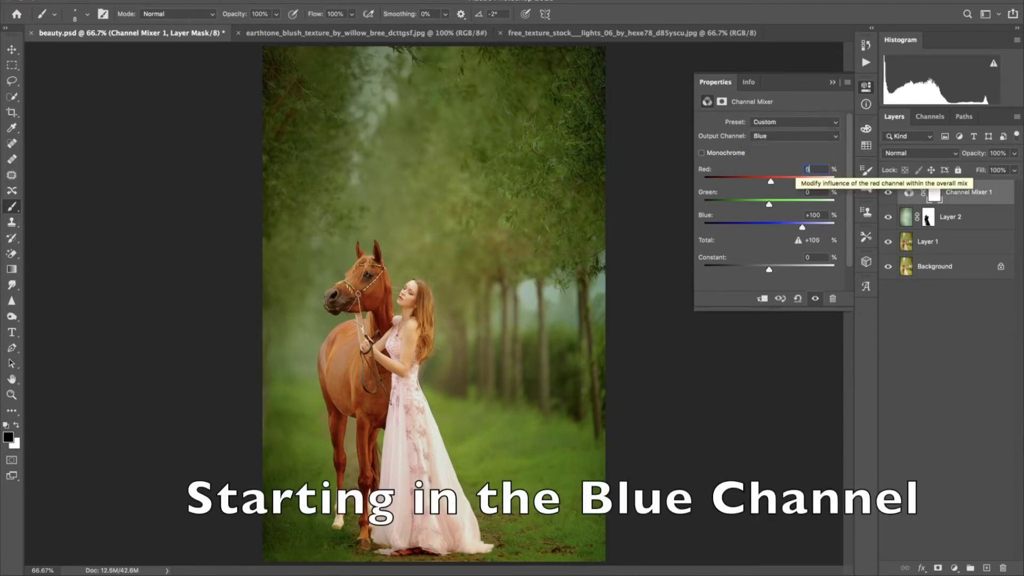
{"action": "type", "text": "1"}
{"action": "key", "text": "Tab"}
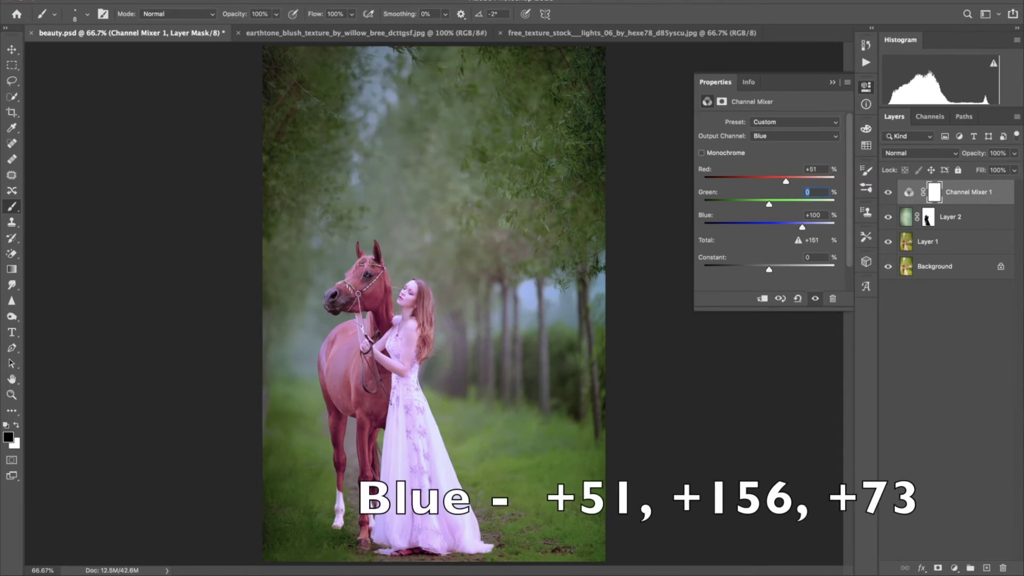
{"action": "type", "text": "156"}
{"action": "key", "text": "Tab"}
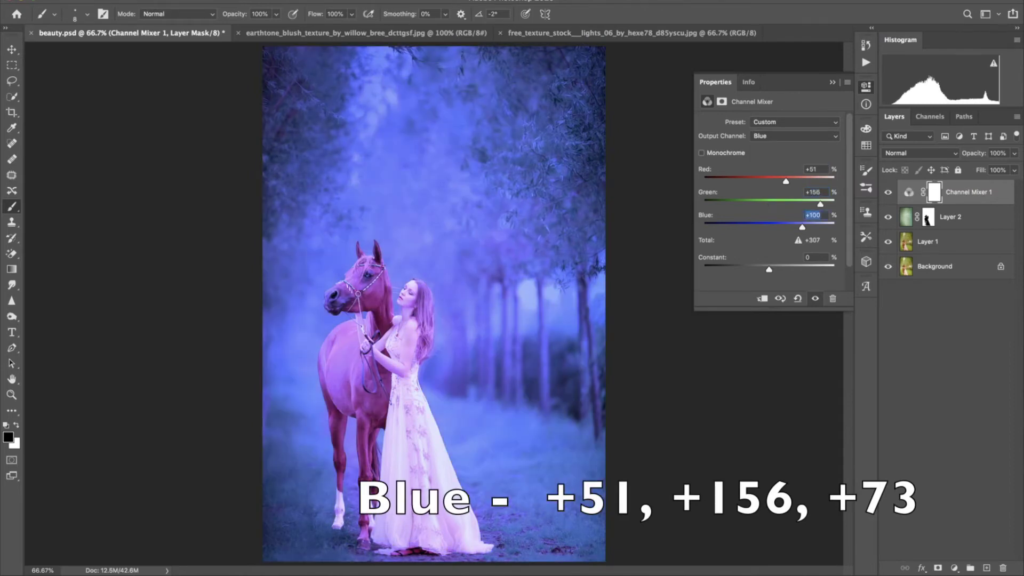
{"action": "type", "text": "73"}
Step: Adjust the Red output channel's red and green contributions
{"action": "left_click", "coordinate": [789, 135]}
{"action": "left_click", "coordinate": [790, 117]}
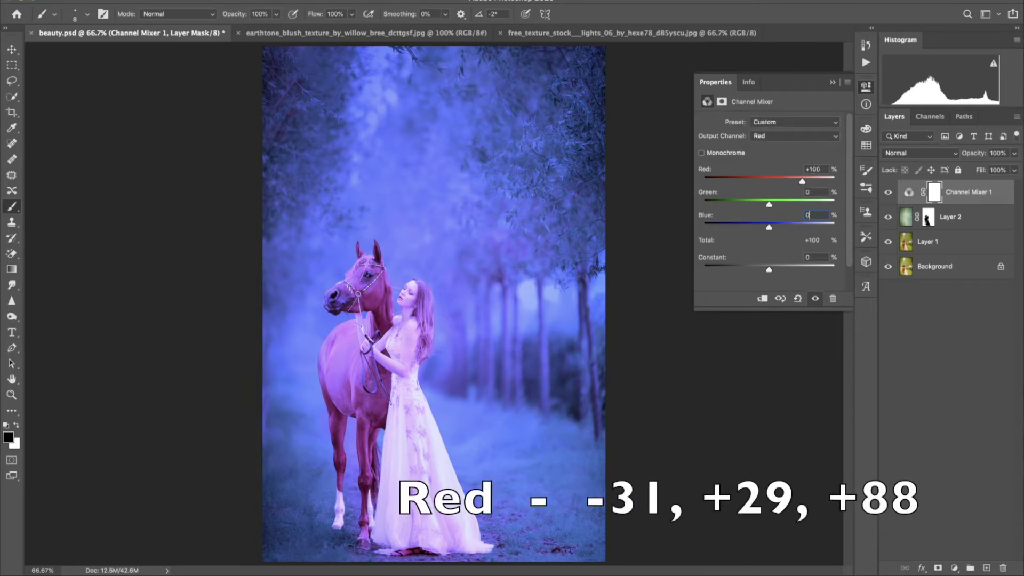
{"action": "type", "text": "31"}
{"action": "key", "text": "Tab"}
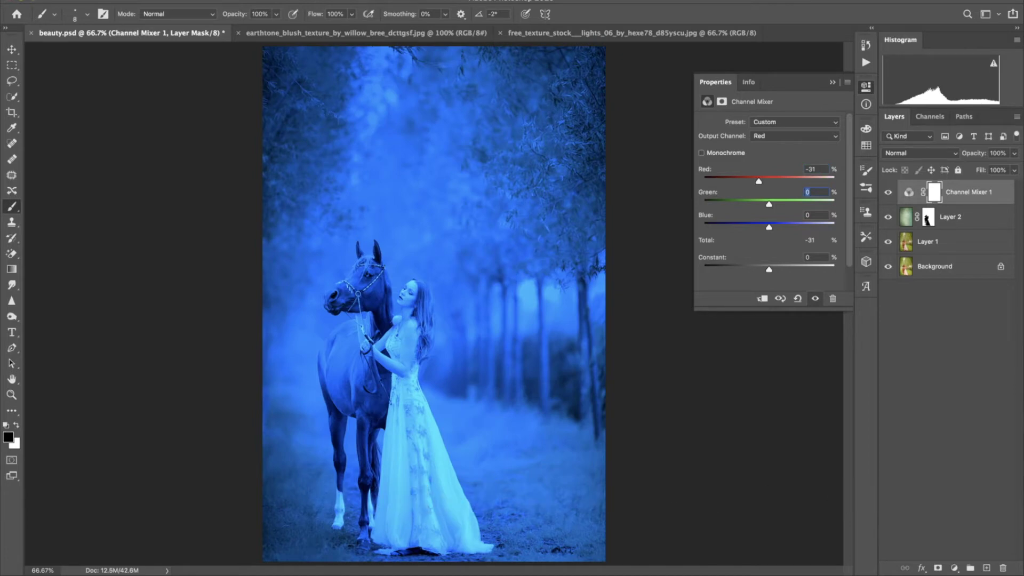
{"action": "type", "text": "29"}
{"action": "type", "text": "88"}
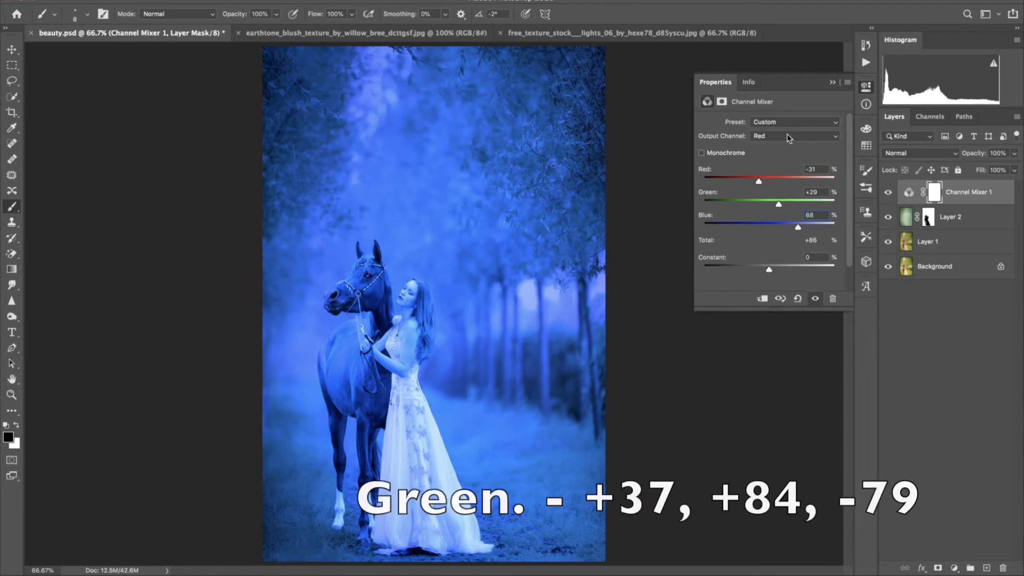
Step: Set the Green output channel to Red +37, Green +84, Blue -79
{"action": "left_click", "coordinate": [786, 136]}
{"action": "left_click", "coordinate": [782, 149]}
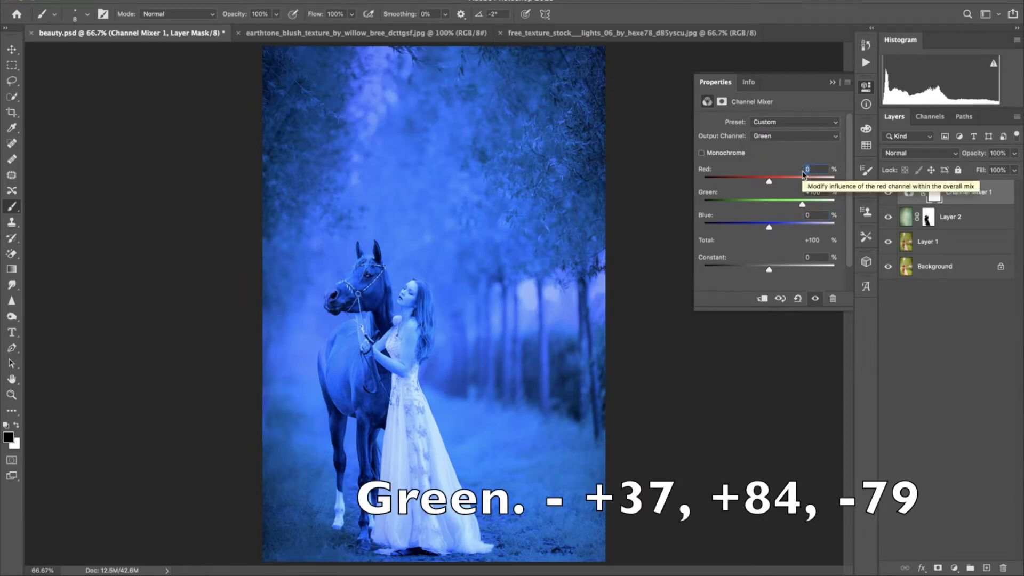
{"action": "type", "text": "37"}
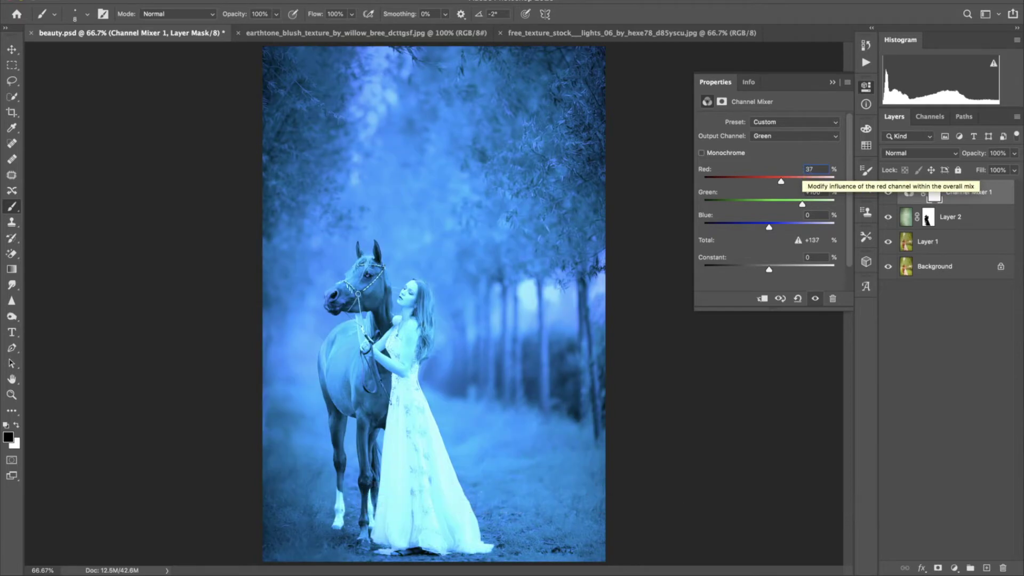
{"action": "key", "text": "Tab"}
{"action": "type", "text": "84"}
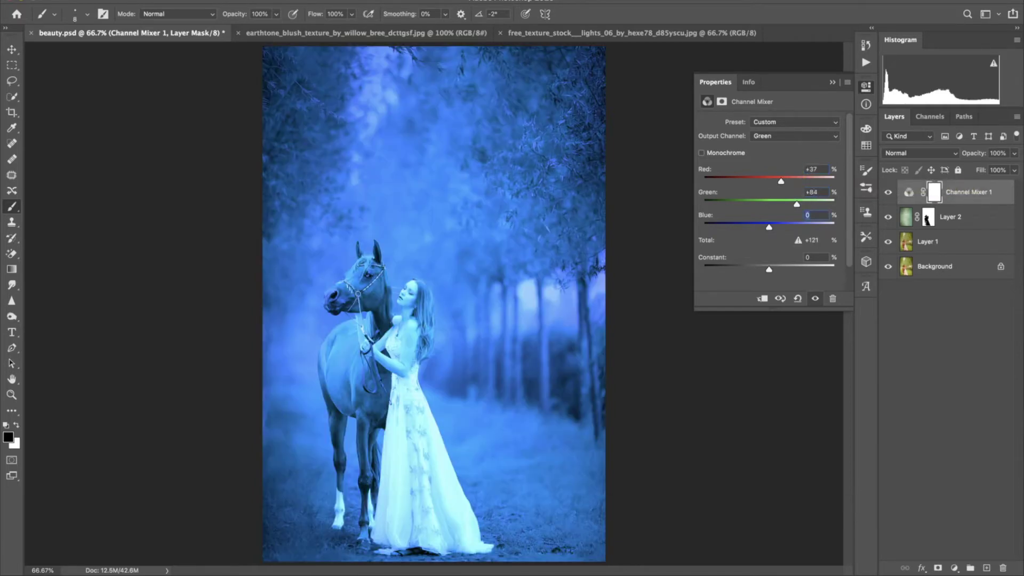
{"action": "type", "text": "79"}
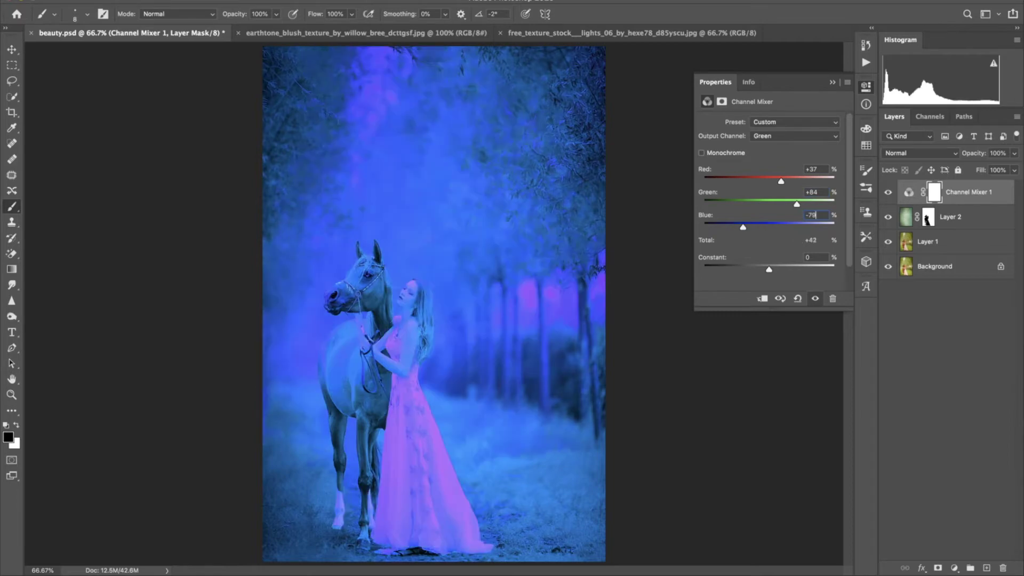
{"action": "left_click", "coordinate": [903, 154]}
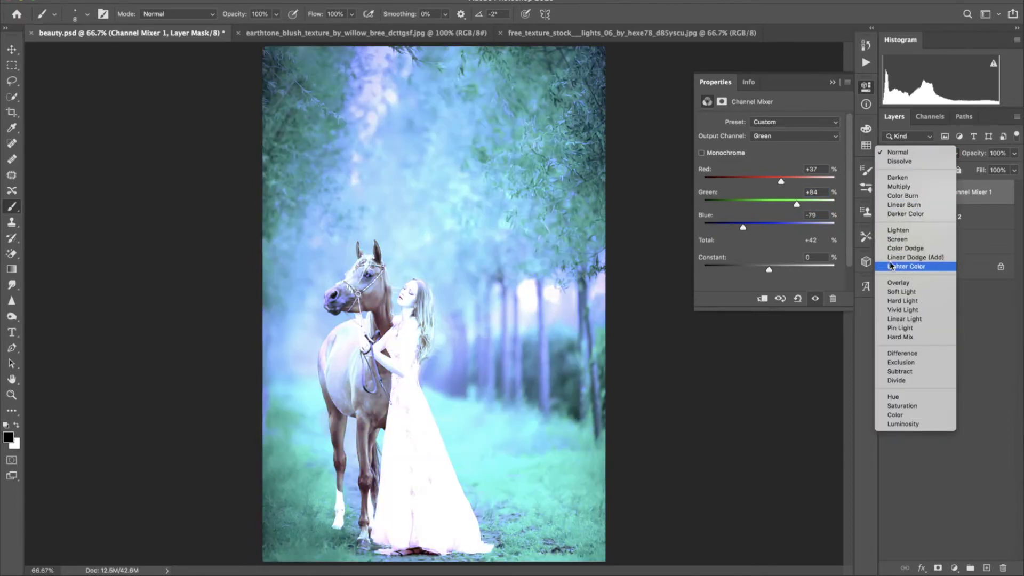
Step: Set Channel Mixer 1 to Screen at 85% opacity and copy Layer 2's mask onto it
{"action": "left_click", "coordinate": [893, 241]}
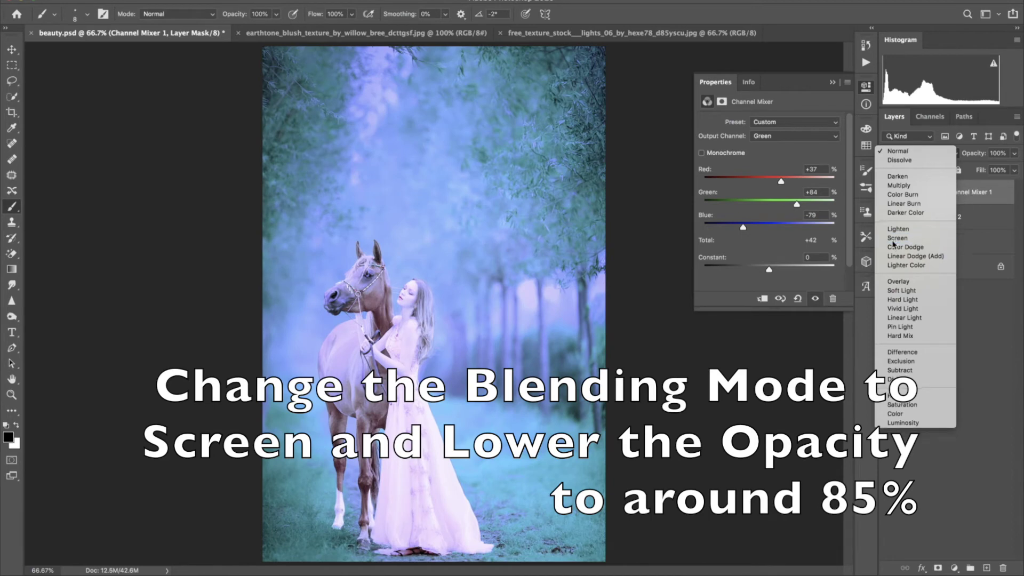
{"action": "left_click_drag", "start_coordinate": [976, 155], "coordinate": [968, 156]}
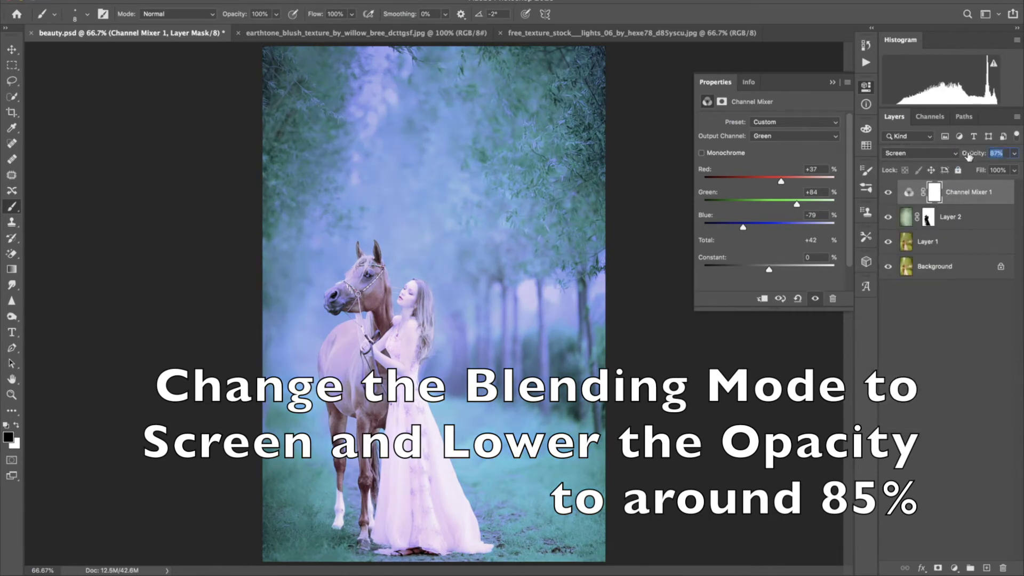
{"action": "type", "text": "85"}
{"action": "key", "text": "Return"}
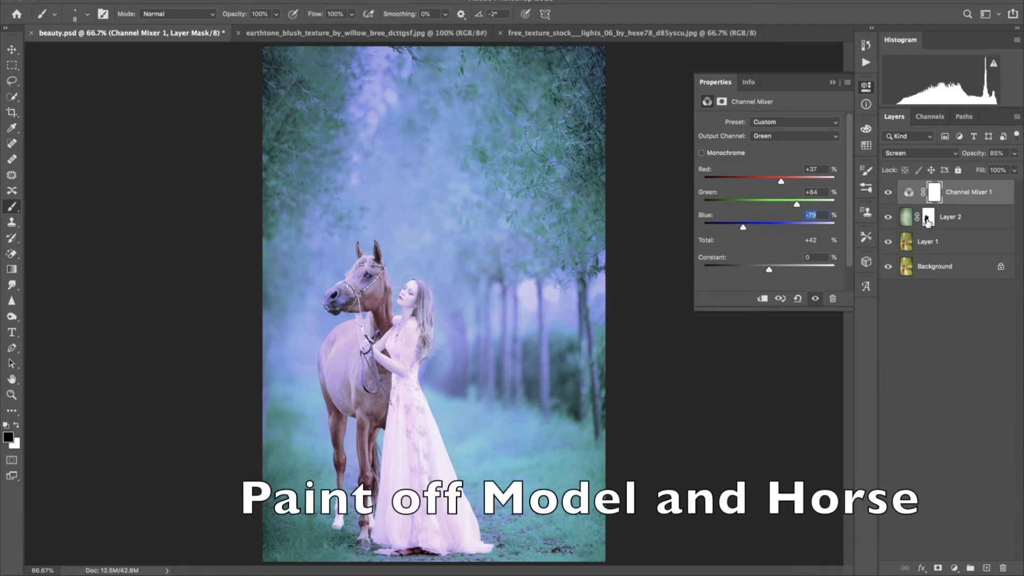
{"action": "left_click_drag", "start_coordinate": [928, 219], "coordinate": [934, 195]}
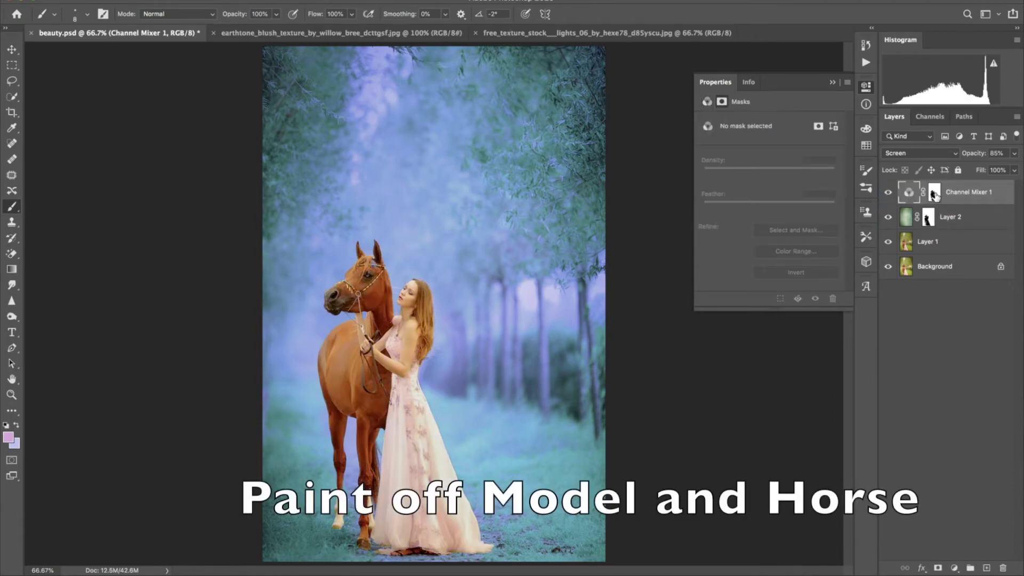
{"action": "left_click", "coordinate": [927, 221]}
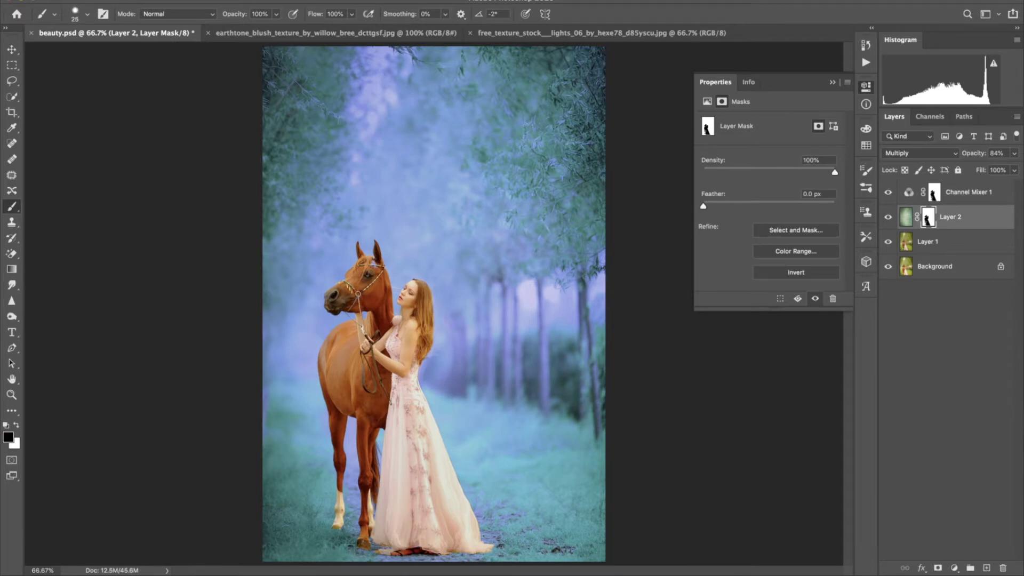
{"action": "left_click", "coordinate": [934, 194]}
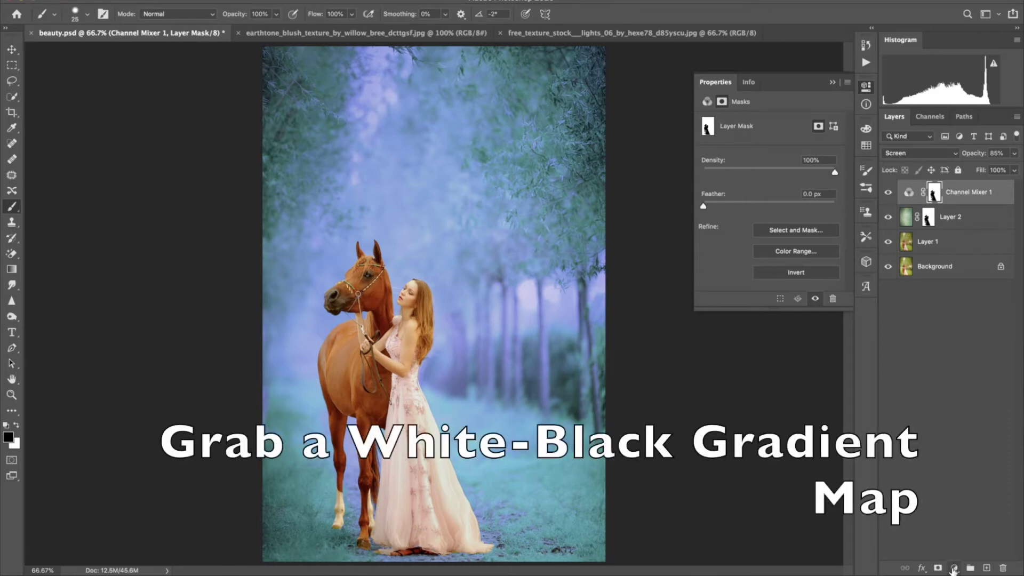
Step: Add a black-to-white Gradient Map layer in Screen mode at 37% opacity
{"action": "left_click", "coordinate": [954, 567]}
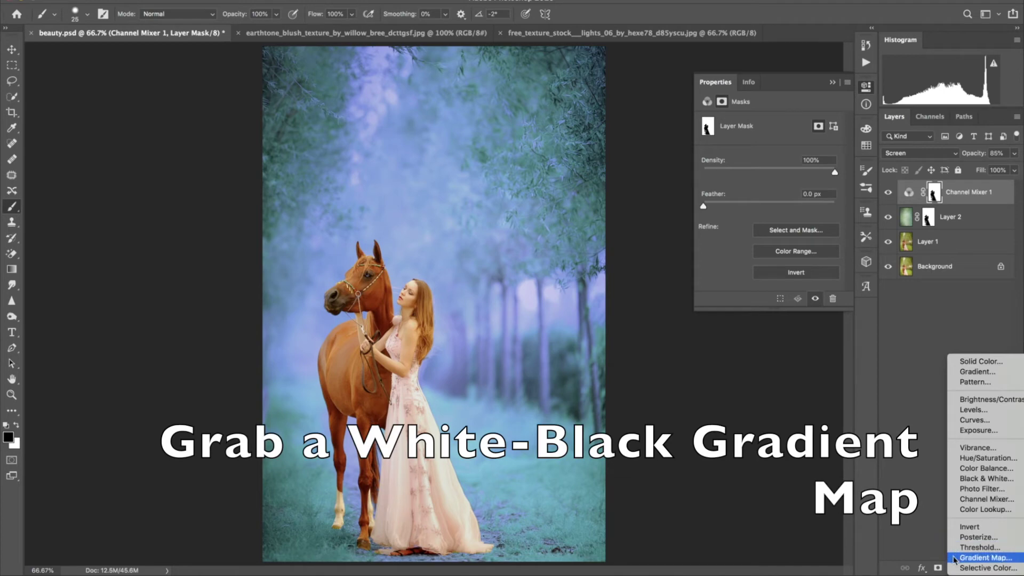
{"action": "left_click", "coordinate": [953, 557]}
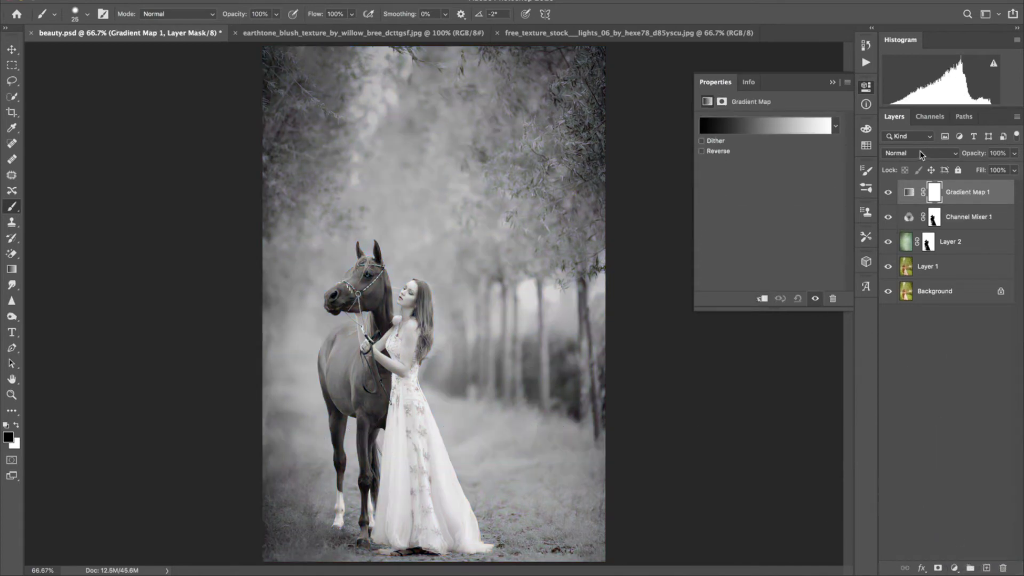
{"action": "left_click", "coordinate": [921, 155]}
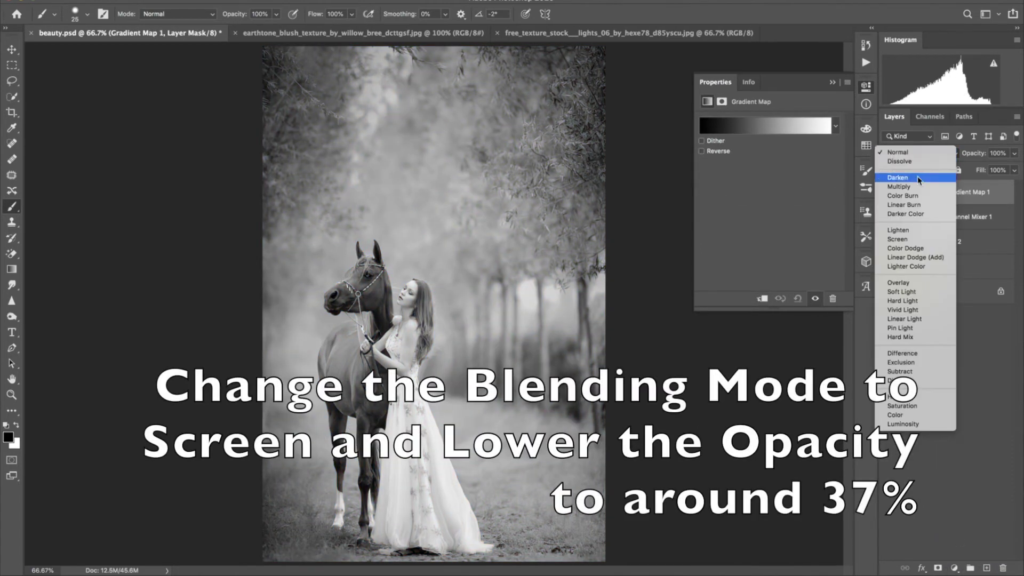
{"action": "left_click", "coordinate": [903, 240]}
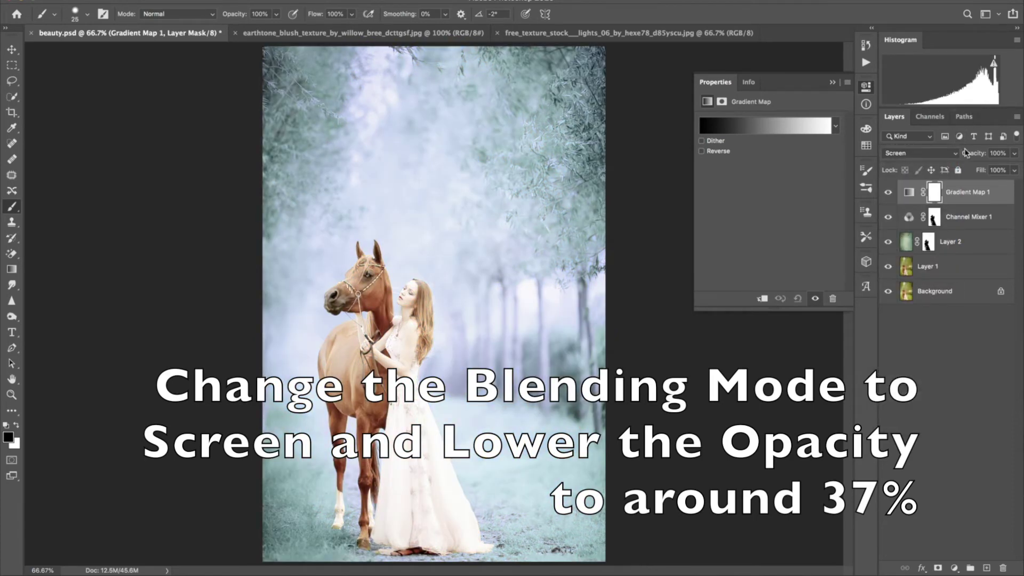
{"action": "left_click_drag", "start_coordinate": [976, 154], "coordinate": [942, 156]}
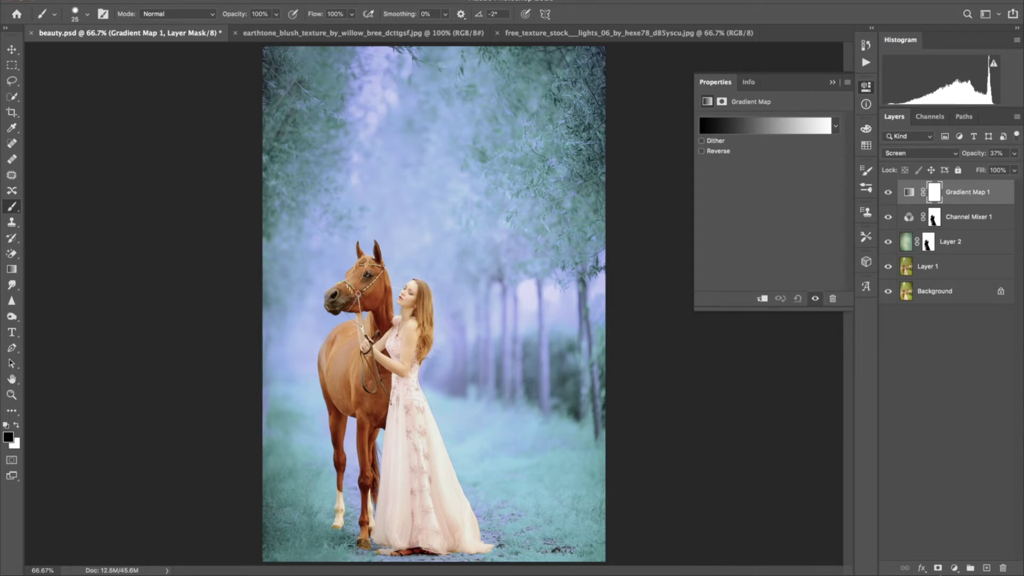
{"action": "left_click", "coordinate": [955, 567]}
Step: Add a Solid Color fill layer in grey #646464
{"action": "left_click", "coordinate": [981, 363]}
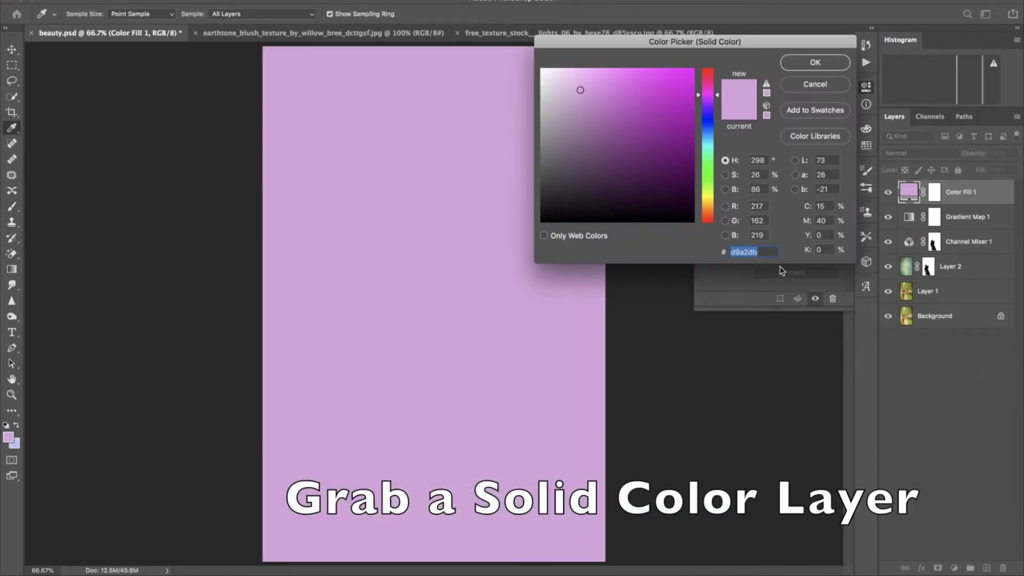
{"action": "type", "text": "646464"}
{"action": "left_click", "coordinate": [824, 62]}
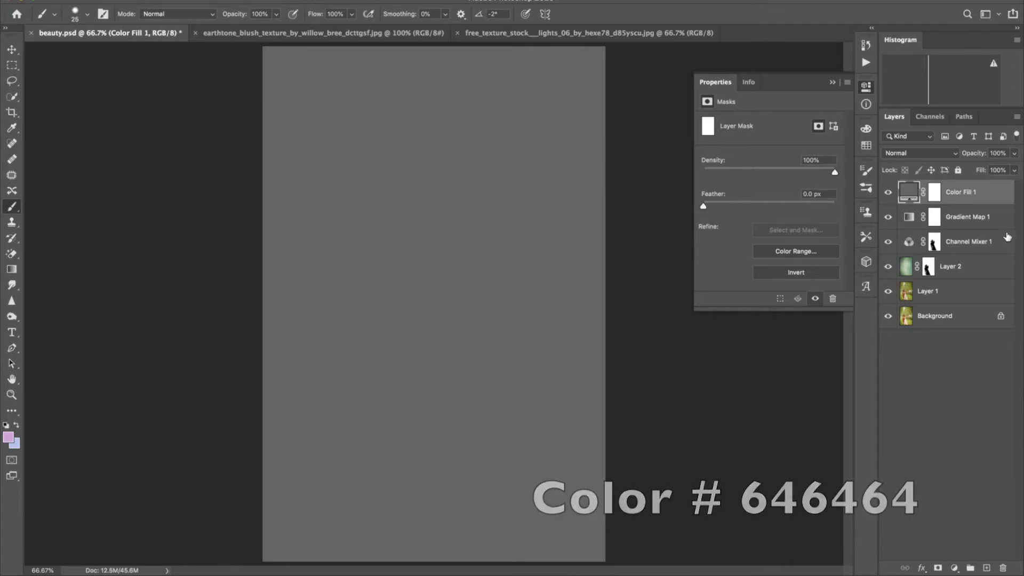
Step: Blend the fill layer in Screen at 62% opacity and reset colours to black and white
{"action": "left_click", "coordinate": [933, 153]}
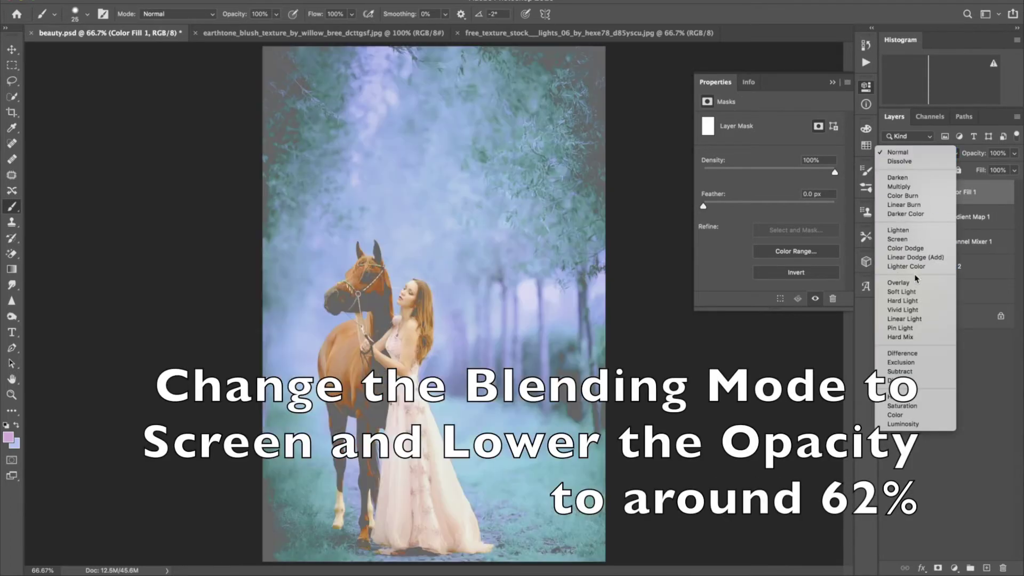
{"action": "left_click", "coordinate": [916, 239]}
{"action": "left_click_drag", "start_coordinate": [974, 154], "coordinate": [953, 159]}
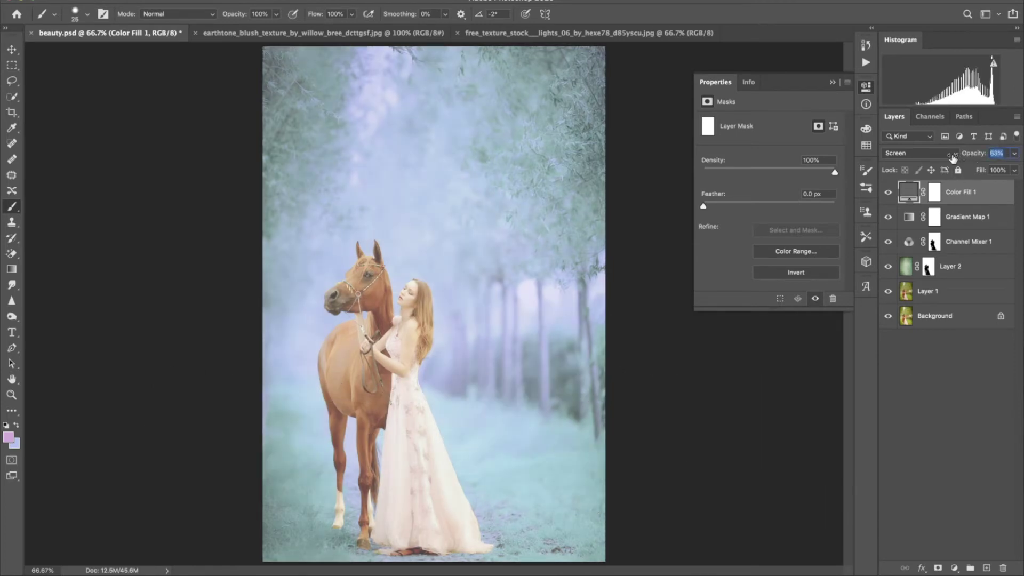
{"action": "left_click_drag", "start_coordinate": [952, 158], "coordinate": [955, 159]}
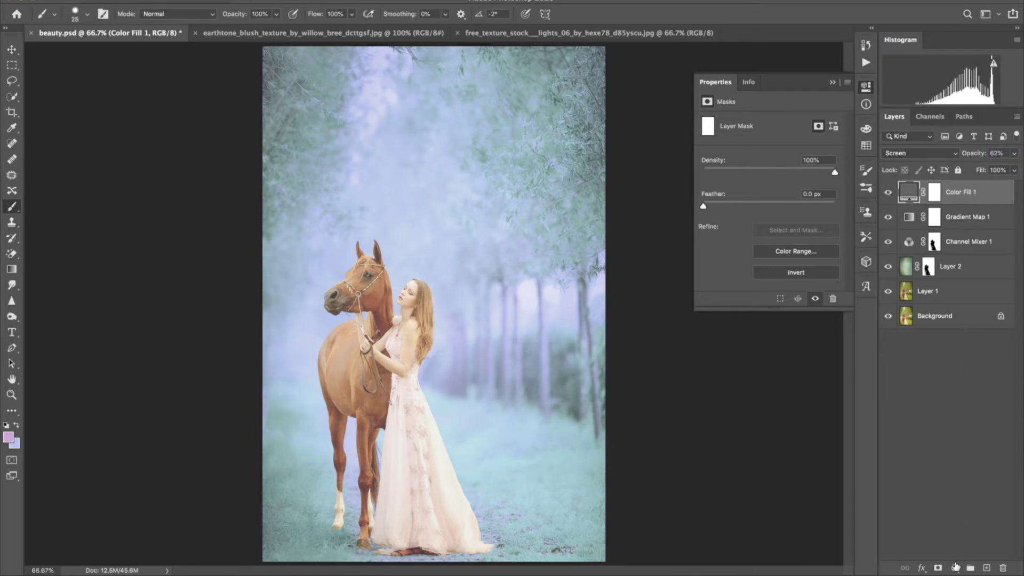
{"action": "left_click", "coordinate": [8, 425]}
Step: Add a reversed radial Gradient Fill at about 59°, centred slightly lower in the image
{"action": "left_click", "coordinate": [954, 568]}
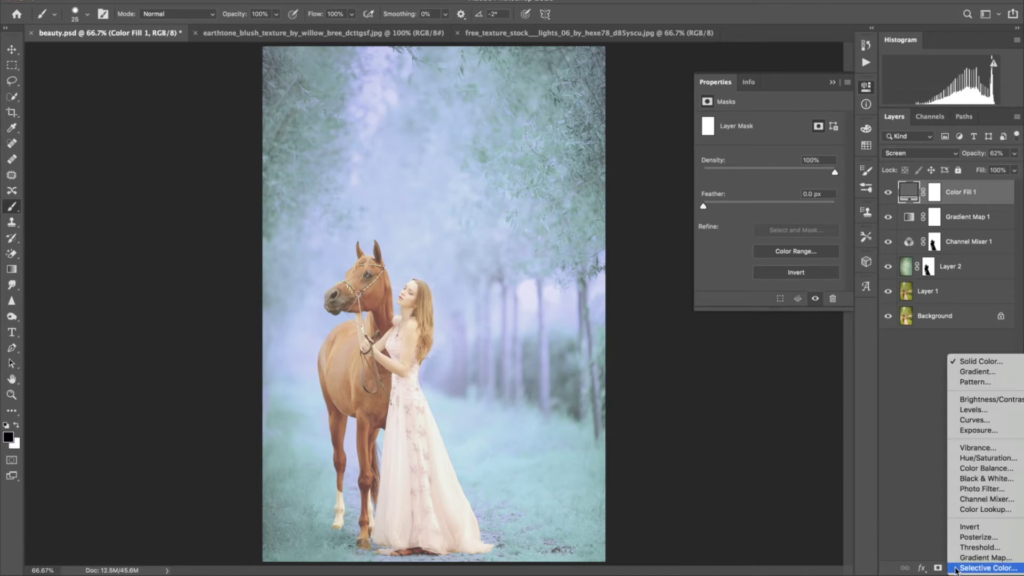
{"action": "left_click", "coordinate": [962, 372]}
{"action": "left_click", "coordinate": [762, 117]}
{"action": "left_click", "coordinate": [750, 179]}
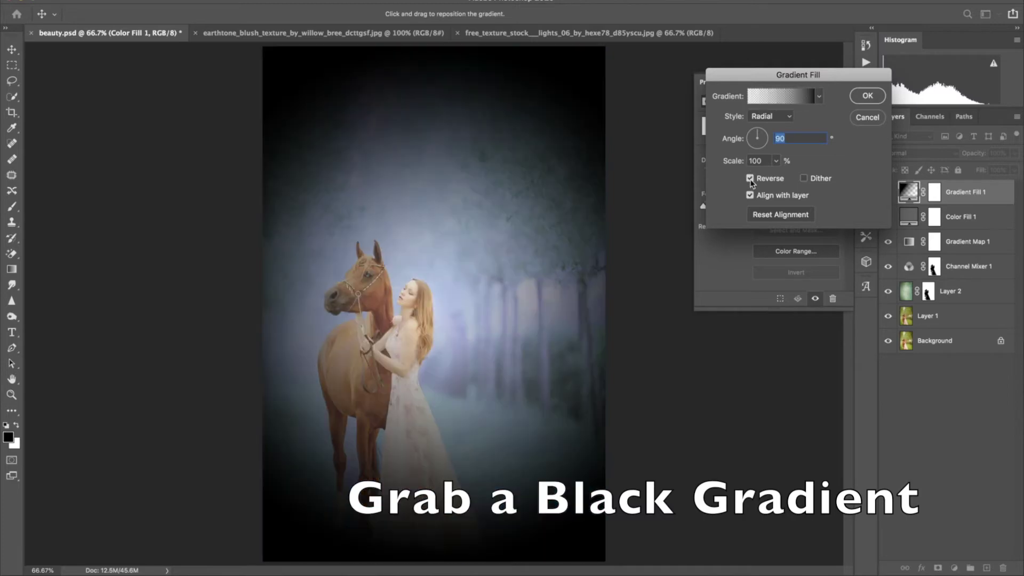
{"action": "left_click_drag", "start_coordinate": [447, 305], "coordinate": [449, 337]}
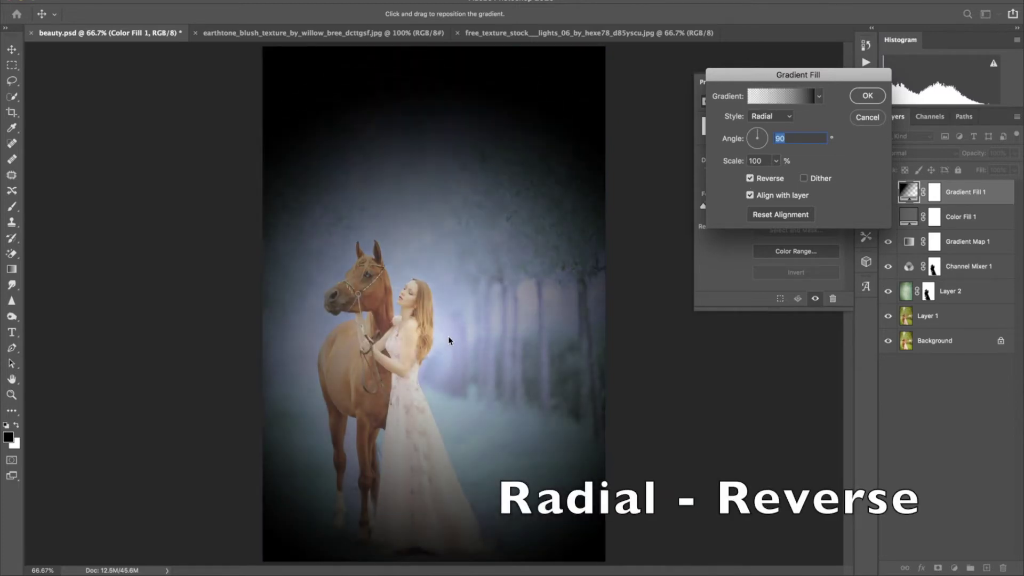
{"action": "left_click", "coordinate": [761, 131]}
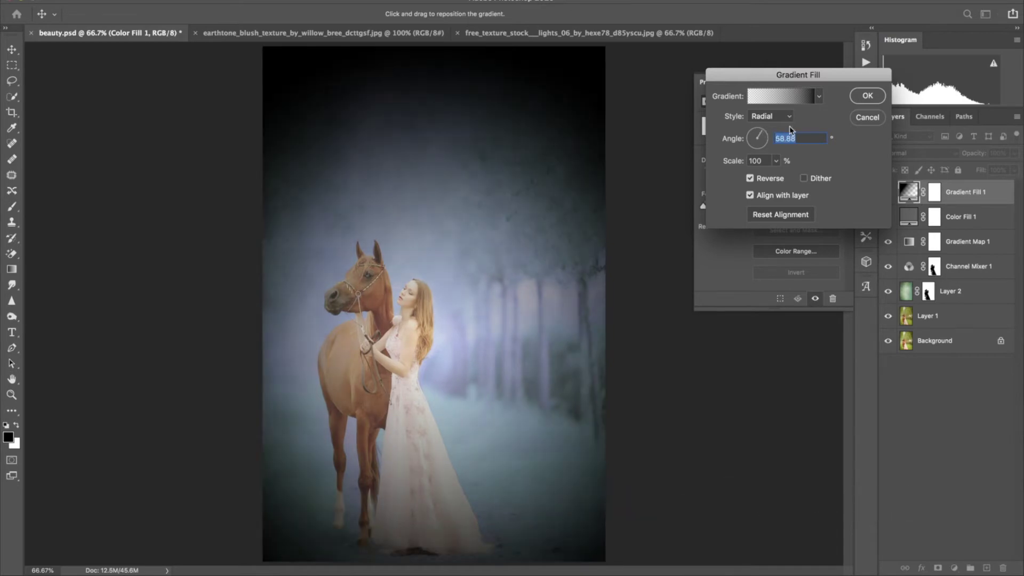
{"action": "left_click", "coordinate": [856, 98]}
Step: Blend the gradient fill in Soft Light at 70% opacity
{"action": "left_click", "coordinate": [917, 153]}
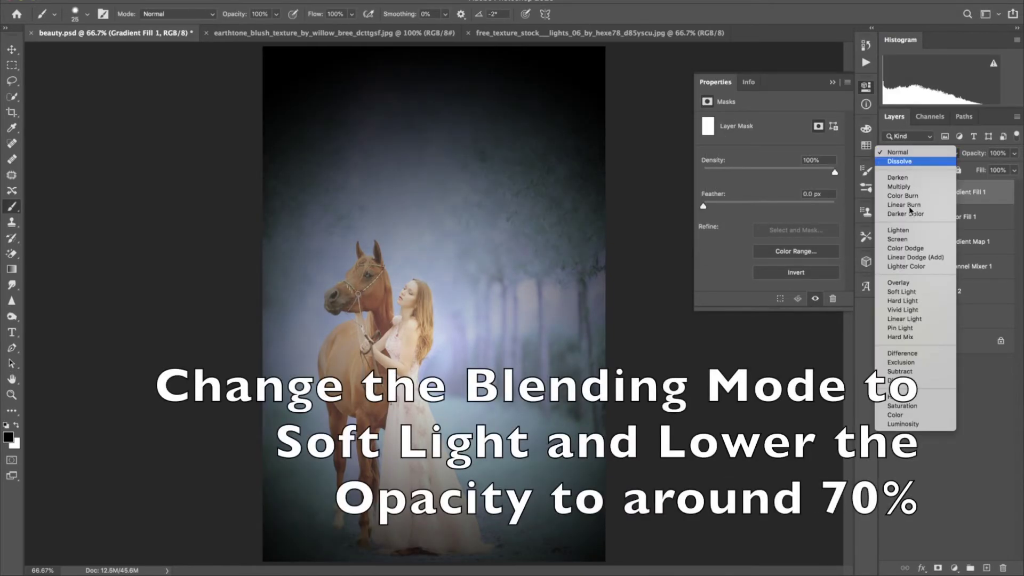
{"action": "left_click", "coordinate": [907, 293]}
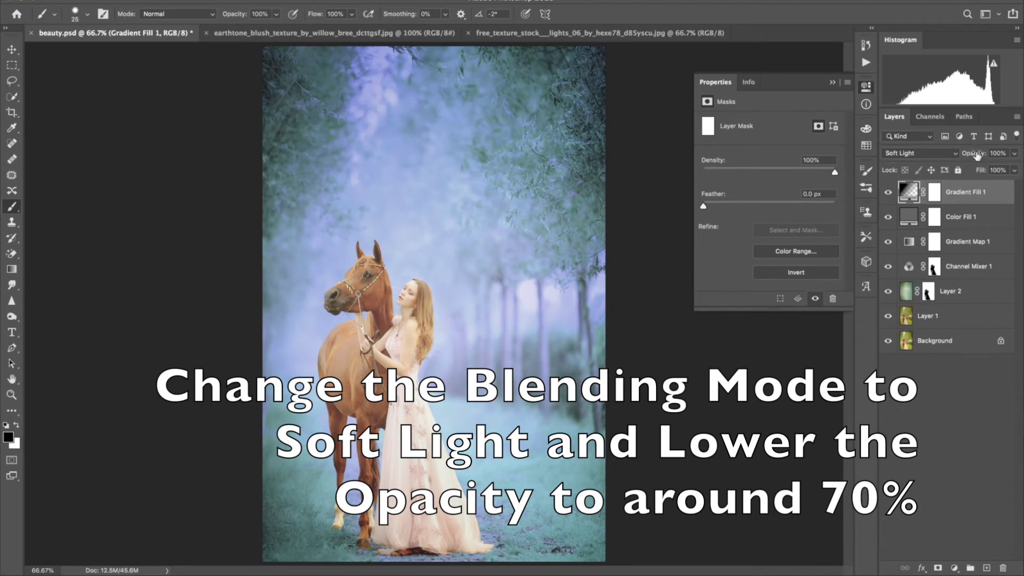
{"action": "left_click_drag", "start_coordinate": [973, 153], "coordinate": [959, 156]}
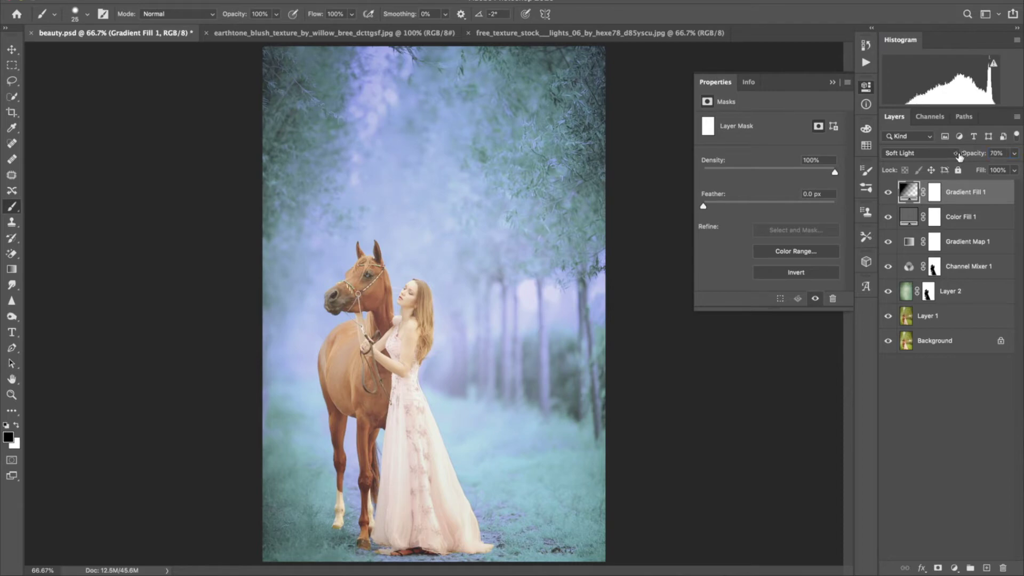
{"action": "key", "text": "3"}
{"action": "key", "text": "3"}
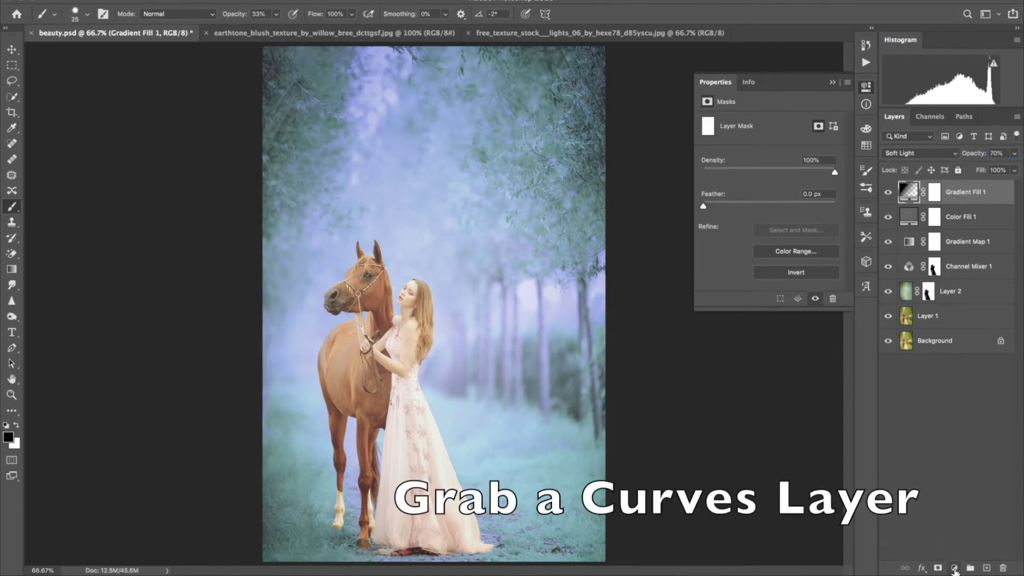
Step: Add a Curves 1 layer with a mid-curve point, lifting the black point to fade the shadows
{"action": "left_click", "coordinate": [954, 568]}
{"action": "left_click", "coordinate": [979, 420]}
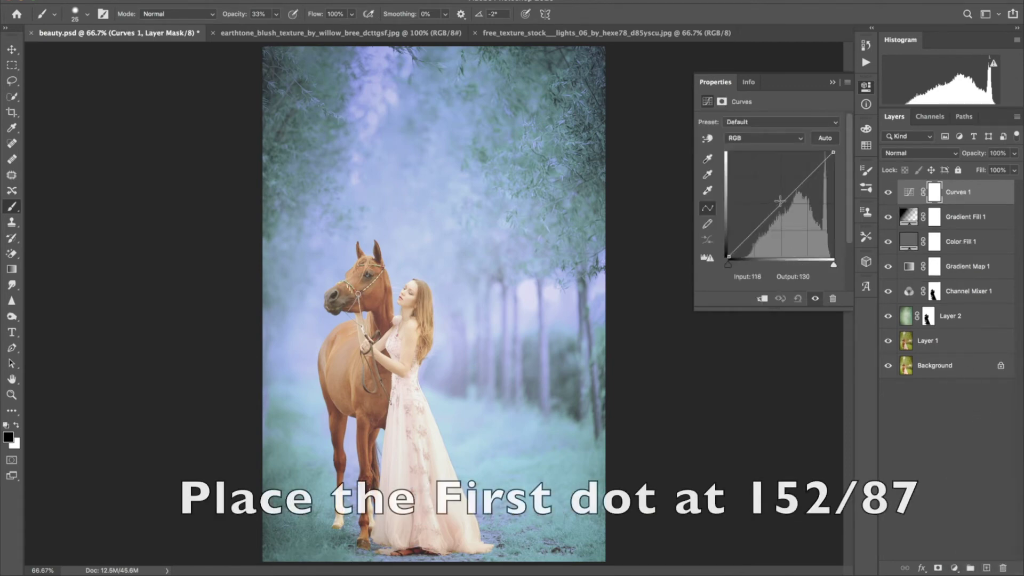
{"action": "left_click", "coordinate": [781, 202]}
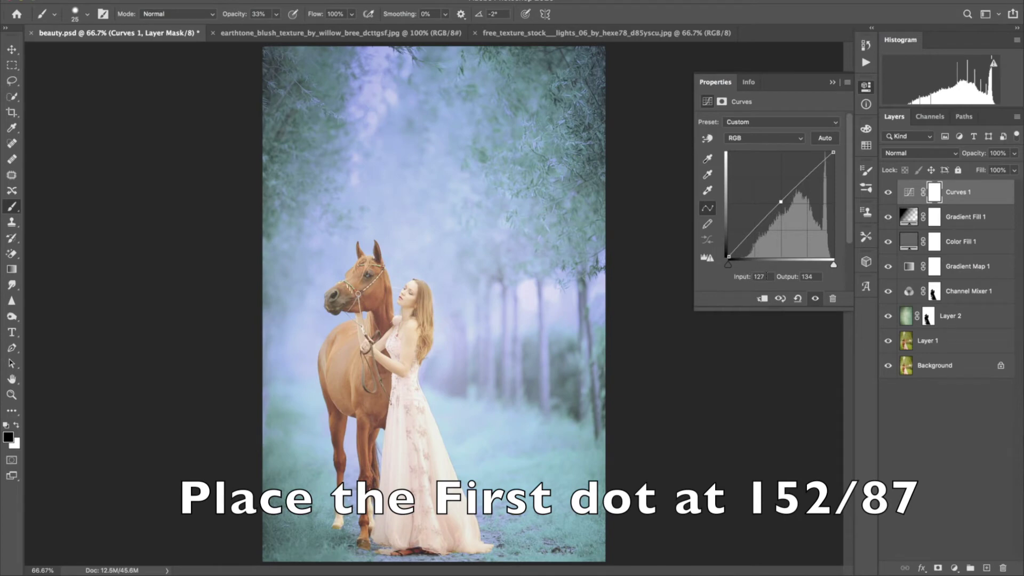
{"action": "type", "text": "1"}
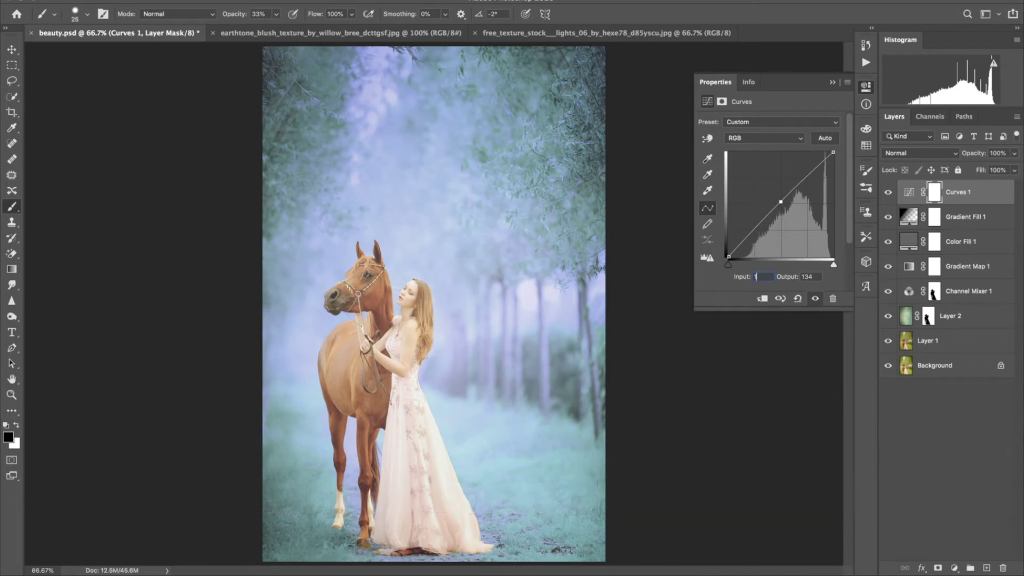
{"action": "type", "text": "52"}
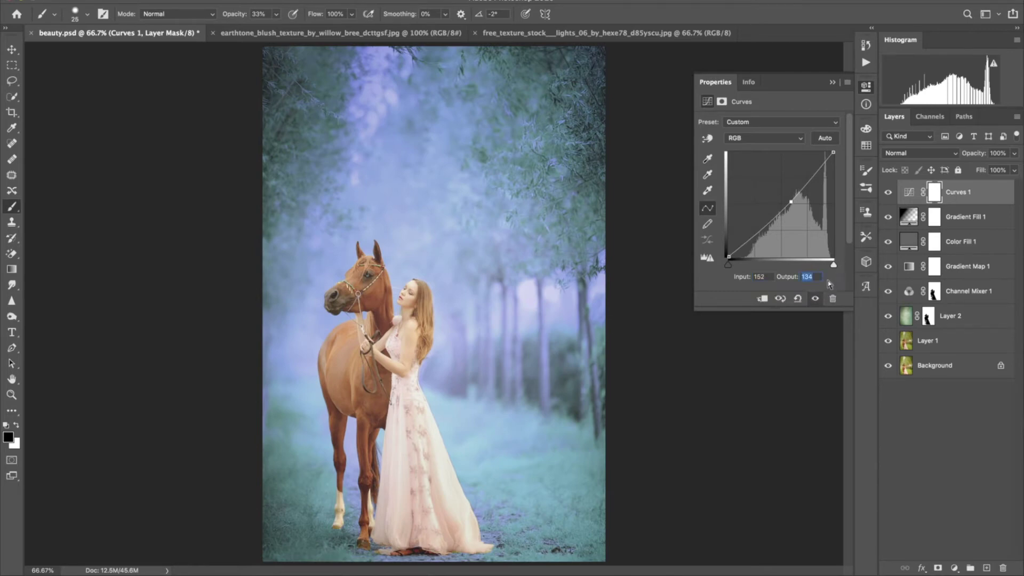
{"action": "type", "text": "87"}
{"action": "left_click_drag", "start_coordinate": [728, 257], "coordinate": [718, 237]}
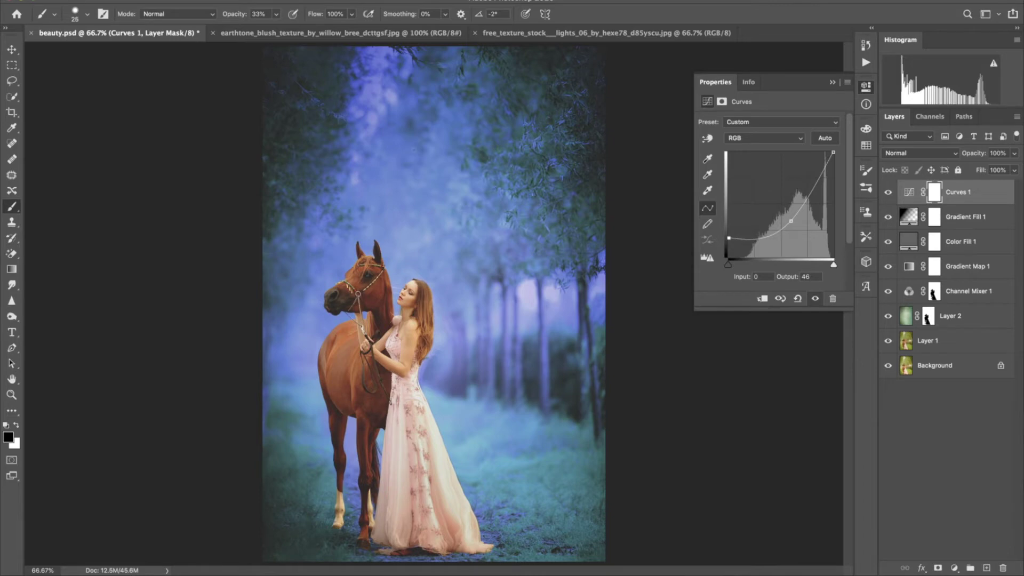
Step: Paint at 26% brush opacity on the Curves 1 mask around the horse's eye
{"action": "left_click_drag", "start_coordinate": [235, 14], "coordinate": [227, 14]}
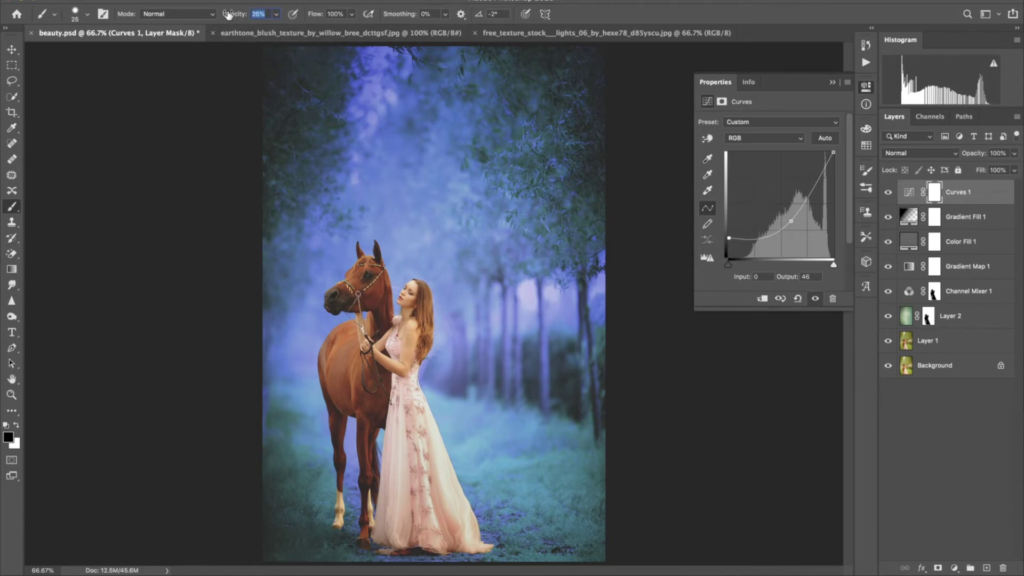
{"action": "left_click", "coordinate": [87, 14]}
{"action": "key", "text": "Return"}
{"action": "key", "text": "ctrl+1"}
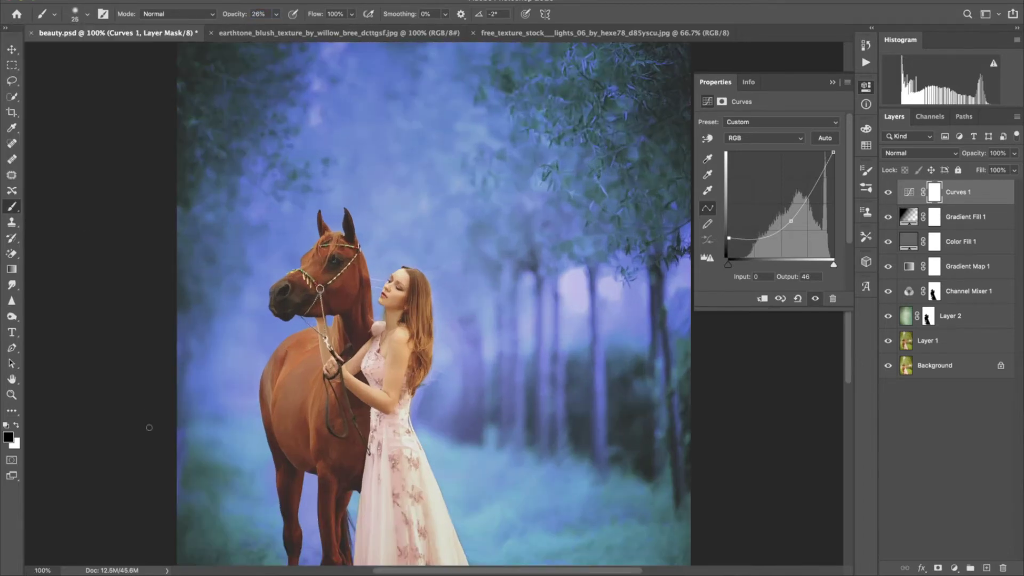
{"action": "key", "text": "bracketright"}
{"action": "key", "text": "bracketright"}
{"action": "left_click_drag", "start_coordinate": [318, 258], "coordinate": [344, 256]}
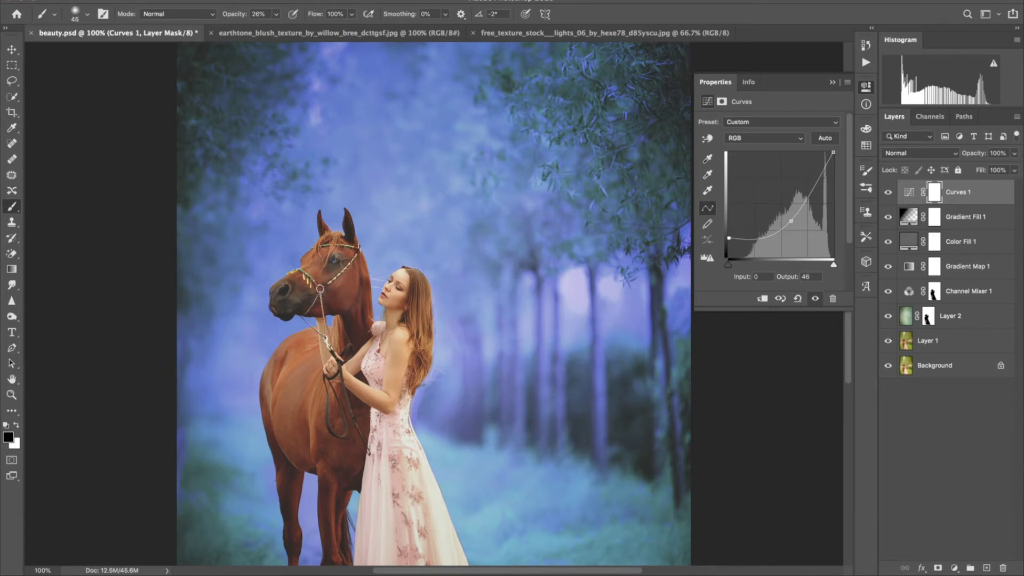
{"action": "scroll", "coordinate": [395, 399], "scroll_direction": "down", "scroll_amount": 3}
{"action": "key", "text": "bracketright"}
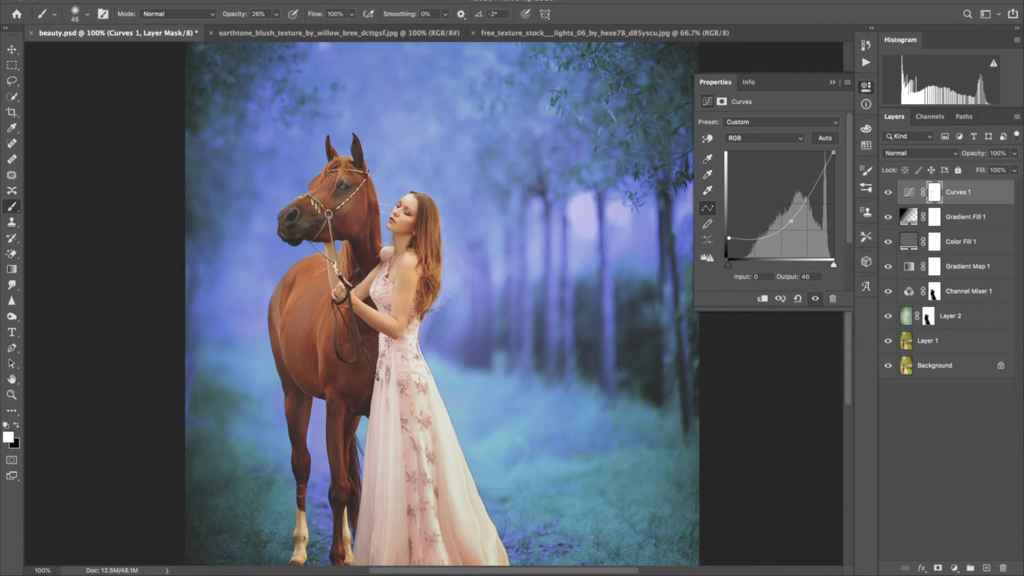
{"action": "key", "text": "ctrl+minus"}
Step: Set the Curves 1 layer opacity to 88%
{"action": "left_click_drag", "start_coordinate": [974, 153], "coordinate": [968, 159]}
{"action": "key", "text": "Return"}
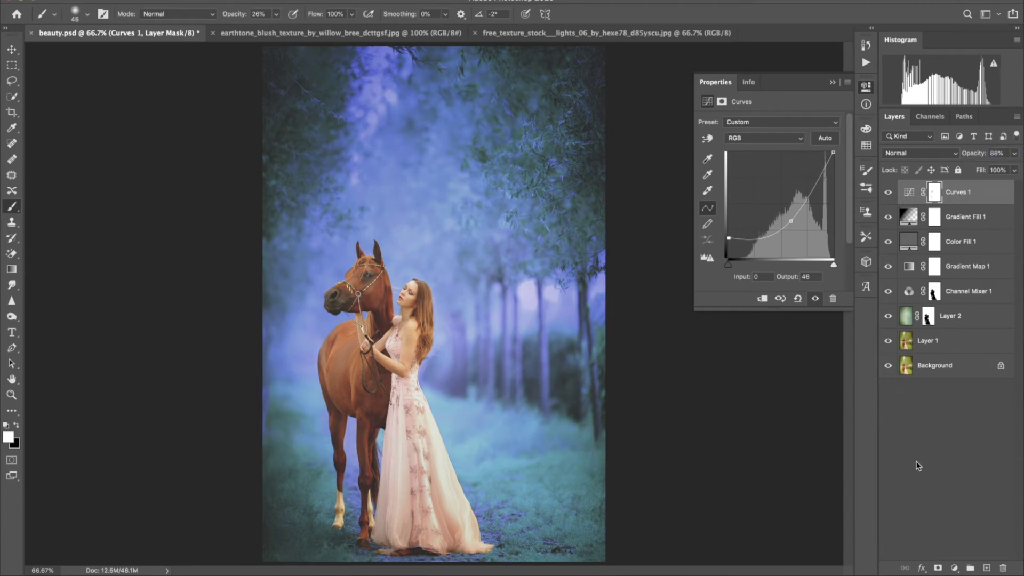
{"action": "left_click", "coordinate": [954, 567]}
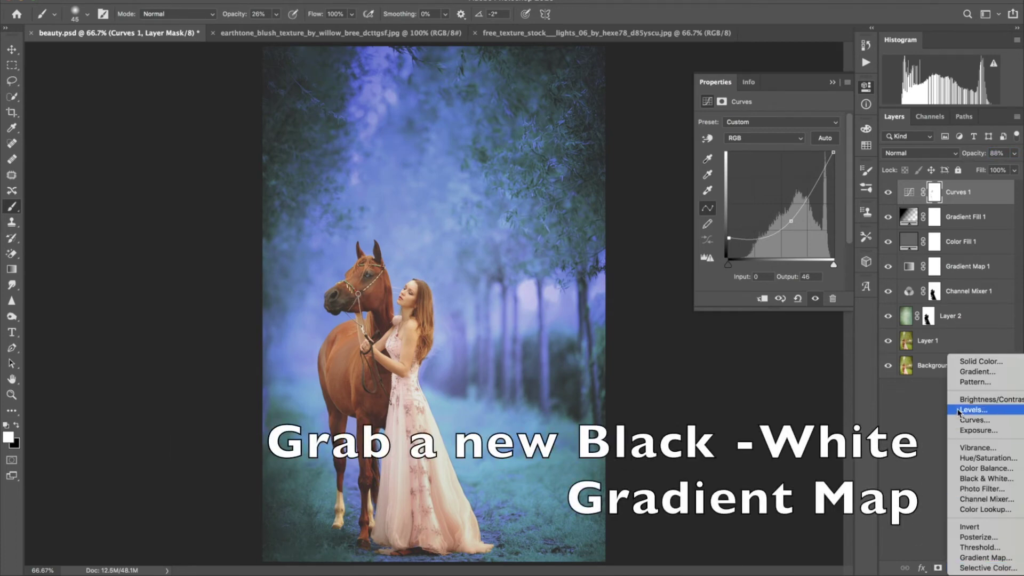
Step: Add a reversed black-to-white Gradient Map blended as Overlay at 40% opacity
{"action": "left_click", "coordinate": [982, 557]}
{"action": "left_click", "coordinate": [702, 151]}
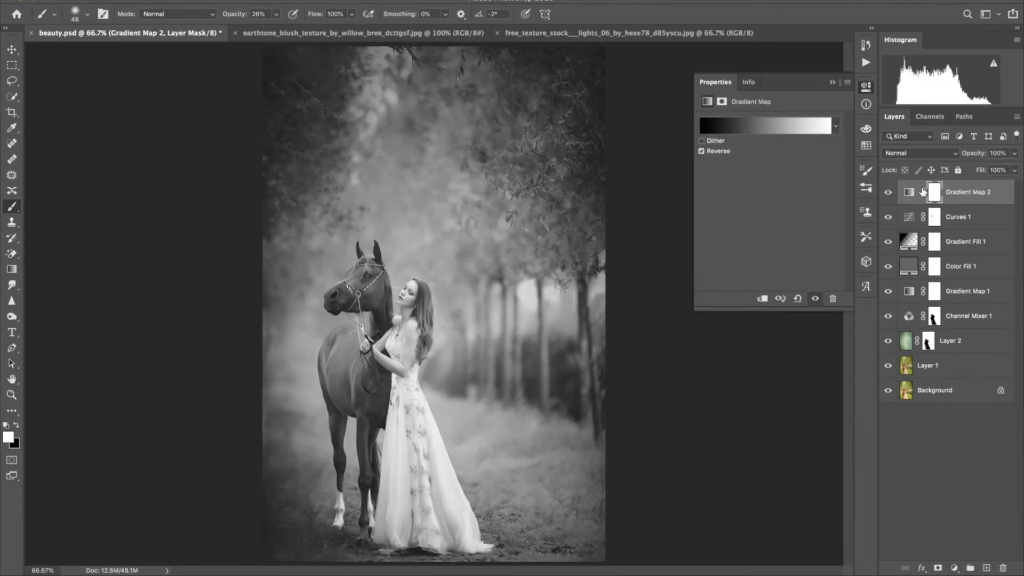
{"action": "left_click", "coordinate": [917, 153]}
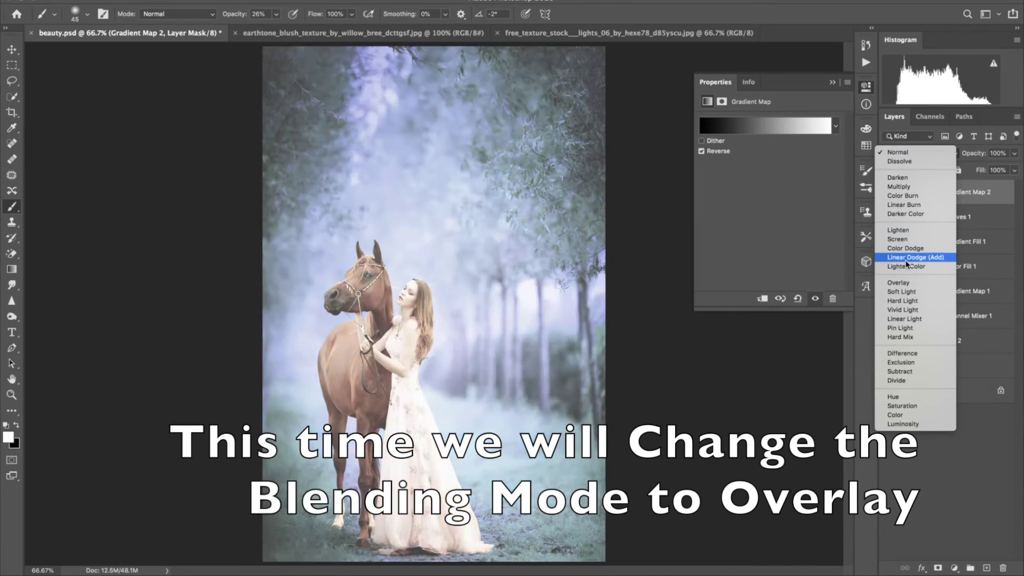
{"action": "left_click", "coordinate": [905, 282]}
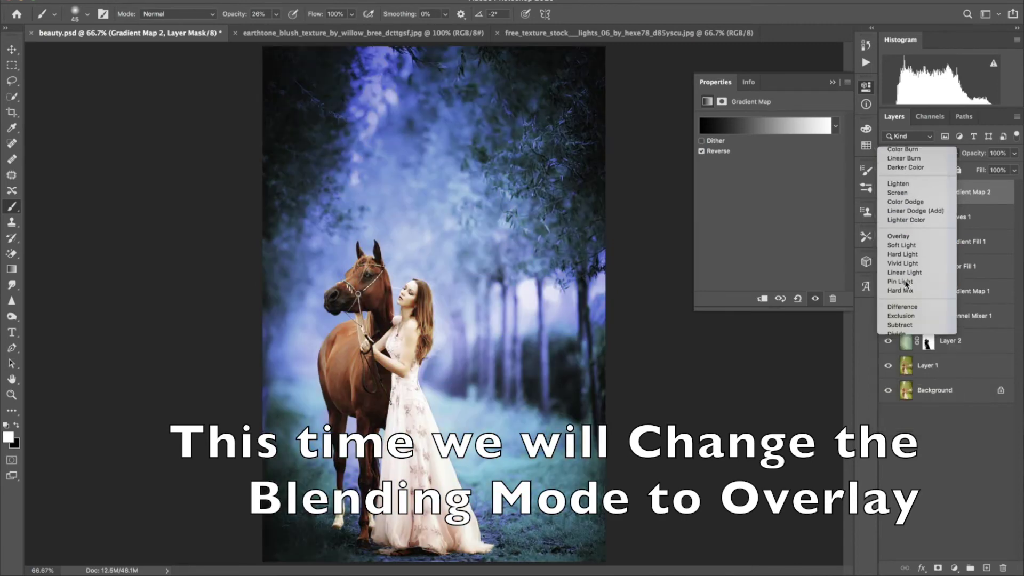
{"action": "left_click_drag", "start_coordinate": [974, 154], "coordinate": [939, 155]}
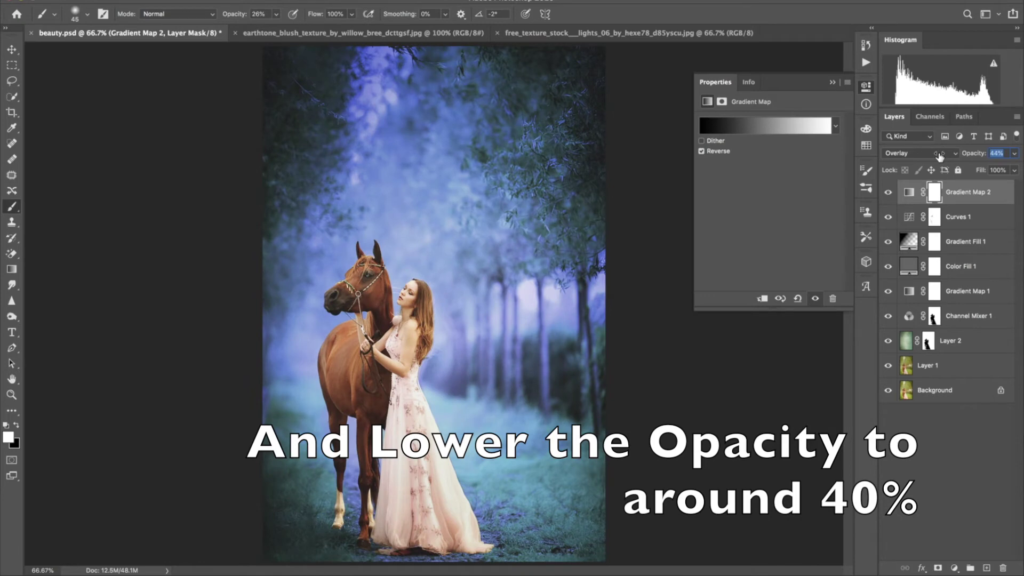
{"action": "left_click_drag", "start_coordinate": [939, 155], "coordinate": [936, 155]}
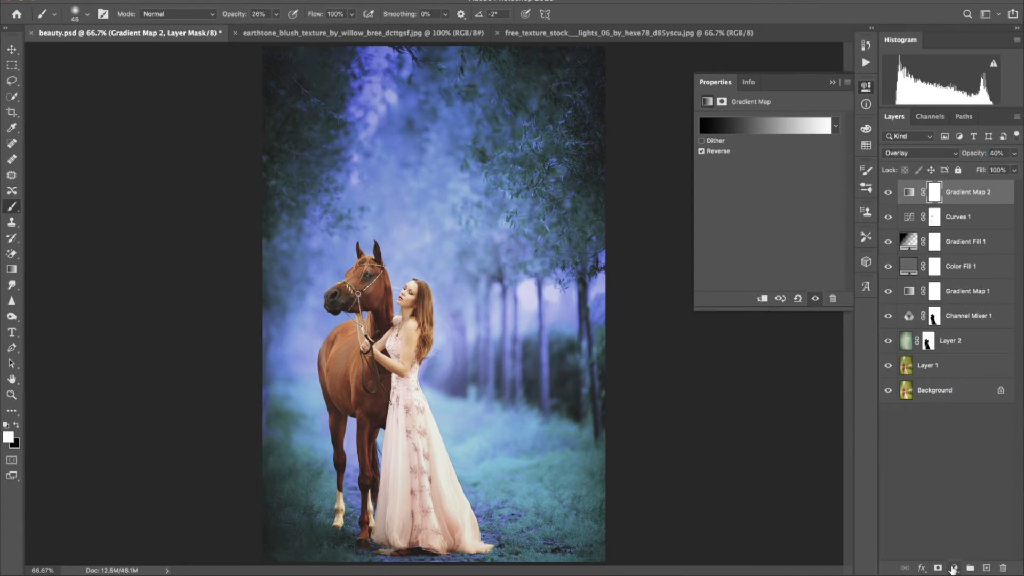
{"action": "left_click", "coordinate": [953, 569]}
Step: Add Curves 2 with the midpoint pulled down to darken, its mask inverted to black
{"action": "left_click", "coordinate": [960, 418]}
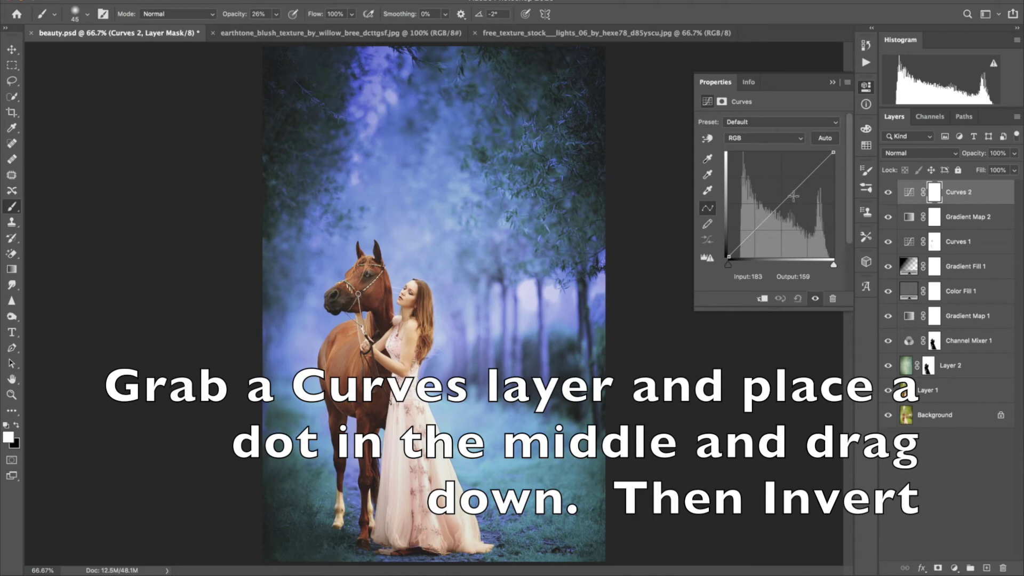
{"action": "left_click_drag", "start_coordinate": [794, 196], "coordinate": [789, 233]}
{"action": "key", "text": "ctrl+i"}
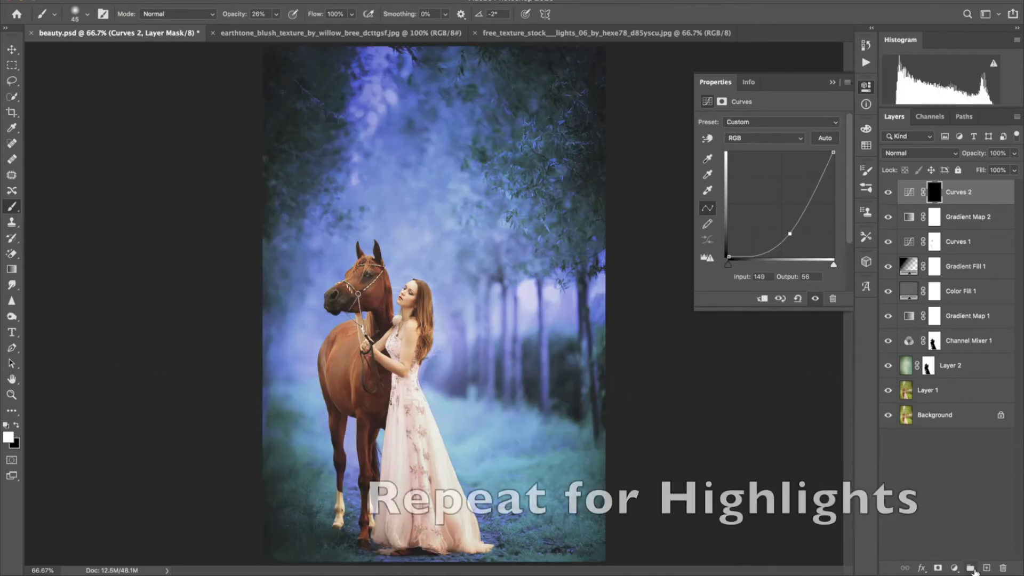
{"action": "left_click", "coordinate": [953, 568]}
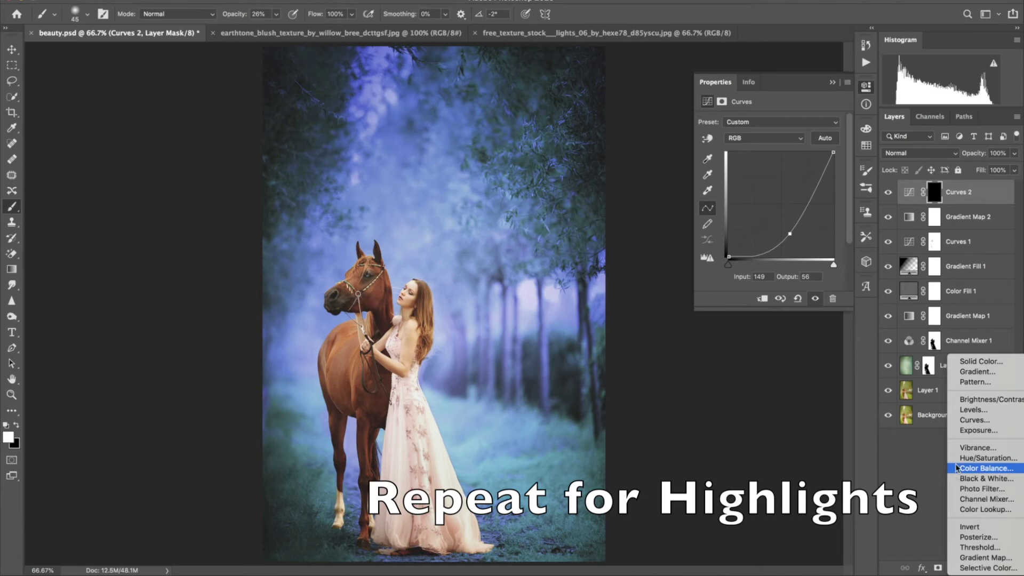
Step: Add Curves 3 with the midpoint raised to brighten, its mask inverted to black
{"action": "left_click", "coordinate": [960, 421]}
{"action": "left_click_drag", "start_coordinate": [771, 215], "coordinate": [772, 182]}
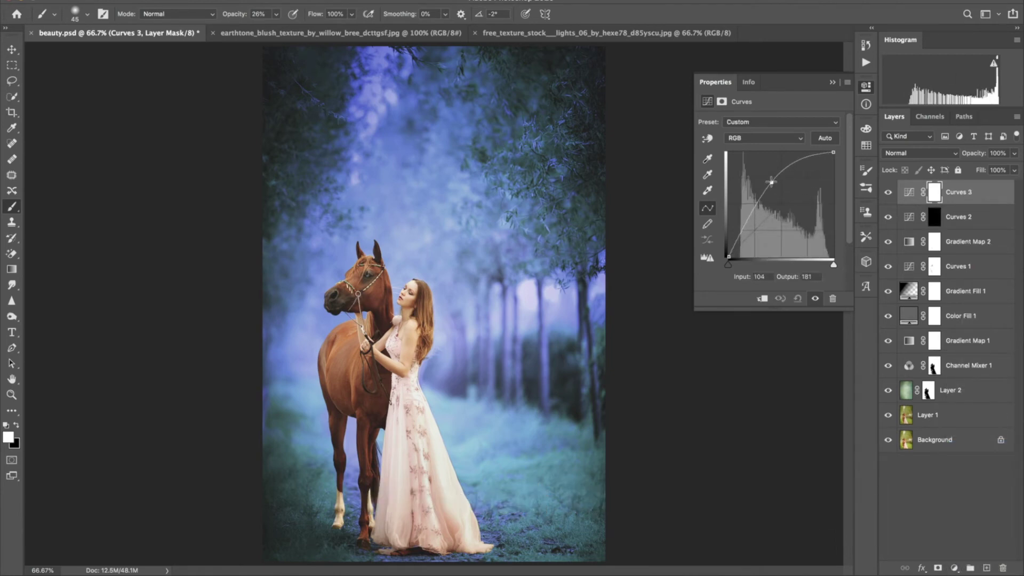
{"action": "key", "text": "ctrl+i"}
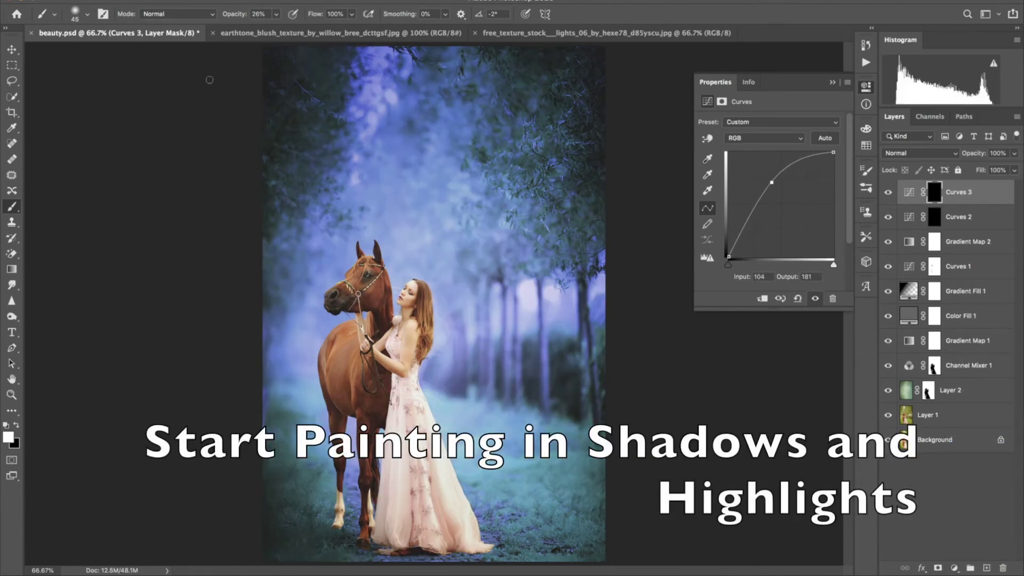
Step: At 200% zoom and 14% brush opacity, brighten the horse's forelock, neck, chest and flank
{"action": "left_click_drag", "start_coordinate": [233, 15], "coordinate": [219, 19]}
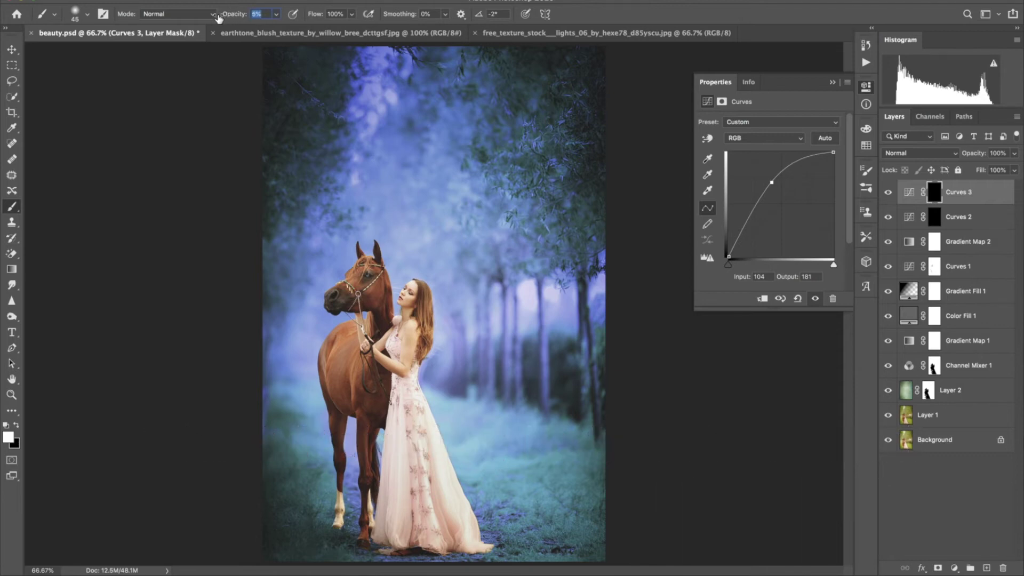
{"action": "key", "text": "ctrl+plus"}
{"action": "key", "text": "ctrl+plus"}
{"action": "left_click_drag", "start_coordinate": [521, 349], "coordinate": [634, 342]}
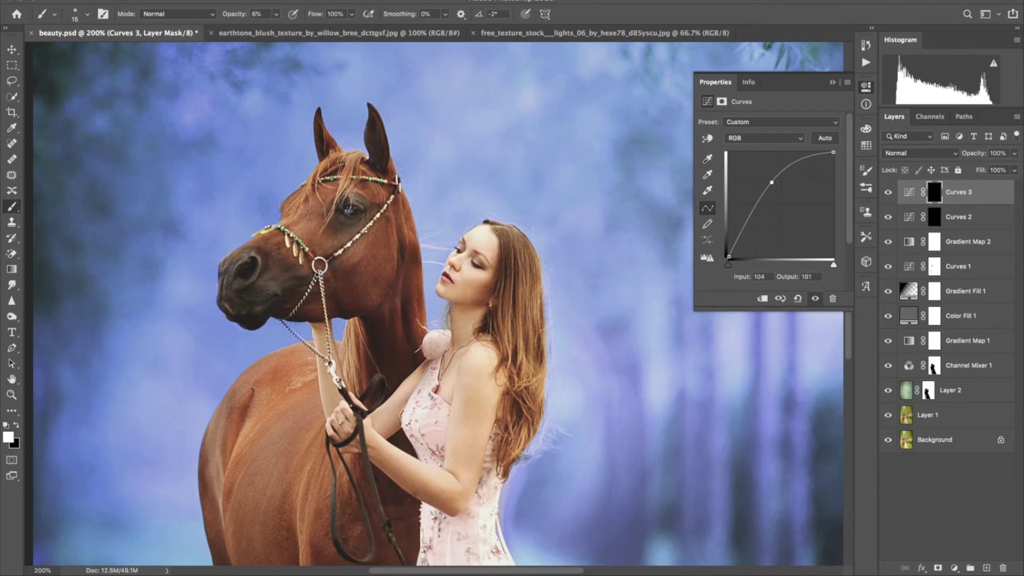
{"action": "left_click_drag", "start_coordinate": [233, 17], "coordinate": [238, 18]}
{"action": "key", "text": "bracketleft"}
{"action": "left_click_drag", "start_coordinate": [330, 164], "coordinate": [328, 166]}
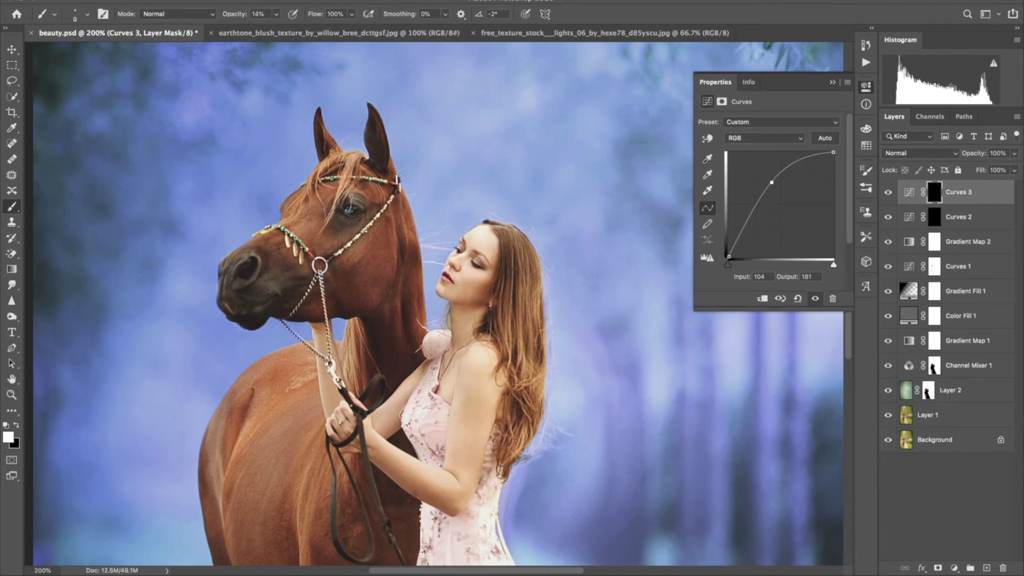
{"action": "key", "text": "bracketright"}
{"action": "key", "text": "bracketright"}
{"action": "left_click_drag", "start_coordinate": [405, 202], "coordinate": [416, 314]}
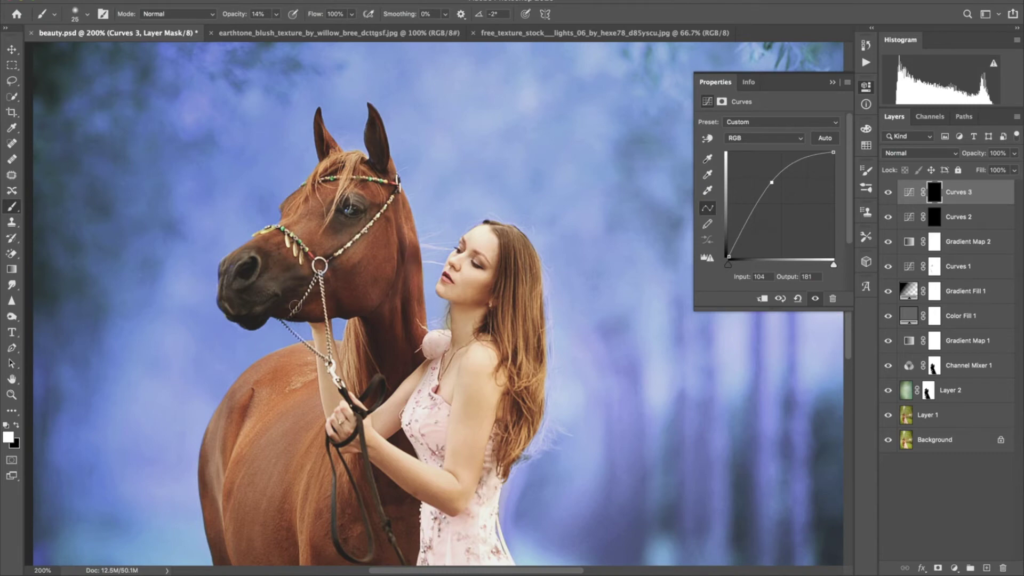
{"action": "left_click_drag", "start_coordinate": [288, 354], "coordinate": [245, 443]}
{"action": "left_click_drag", "start_coordinate": [283, 406], "coordinate": [304, 459]}
{"action": "key", "text": "bracketleft"}
{"action": "key", "text": "bracketleft"}
{"action": "key", "text": "bracketleft"}
{"action": "key", "text": "bracketleft"}
{"action": "key", "text": "bracketleft"}
{"action": "key", "text": "bracketleft"}
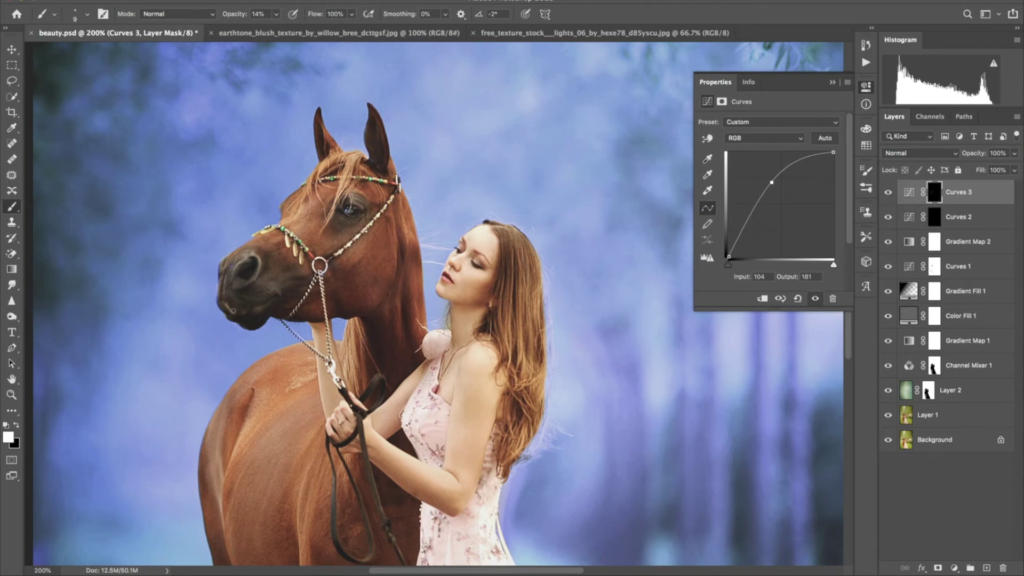
Step: Brighten thin background strips along the woman's hair edge
{"action": "key", "text": "bracketright"}
{"action": "key", "text": "bracketleft"}
{"action": "key", "text": "bracketleft"}
{"action": "scroll", "coordinate": [373, 396], "scroll_direction": "down", "scroll_amount": 3}
{"action": "key", "text": "bracketright"}
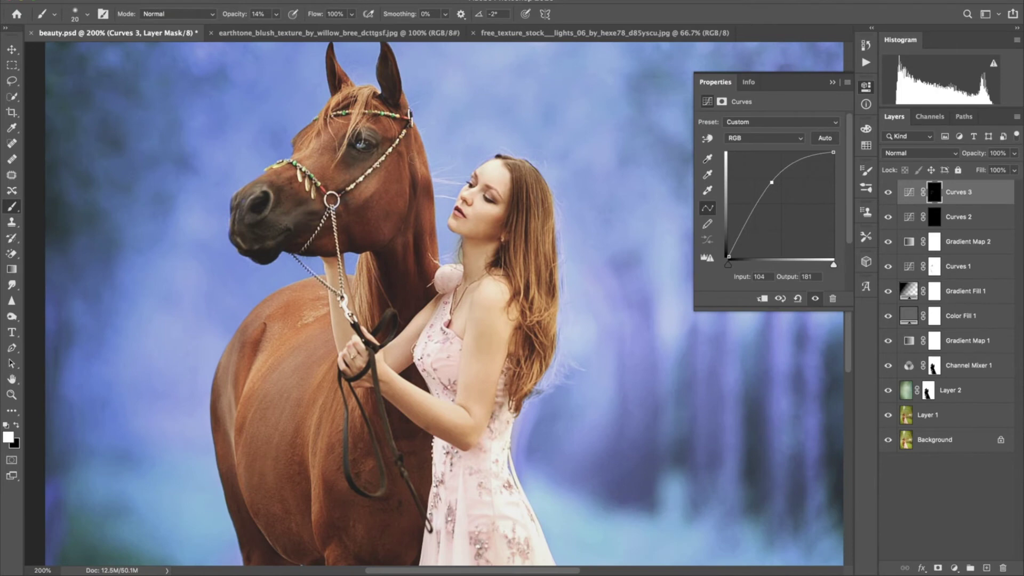
{"action": "scroll", "coordinate": [360, 469], "scroll_direction": "down", "scroll_amount": 5}
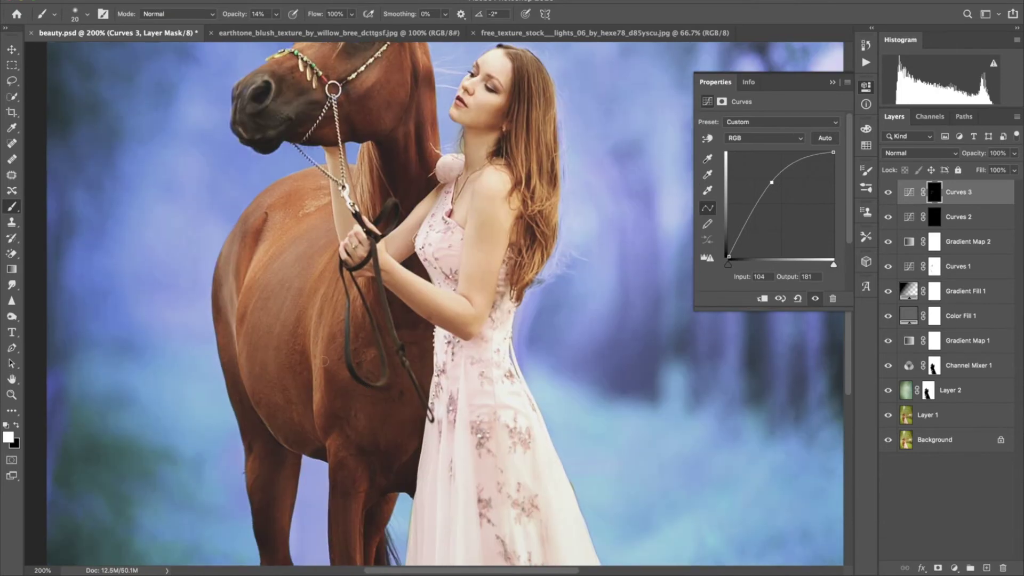
{"action": "key", "text": "bracketleft"}
{"action": "scroll", "coordinate": [333, 89], "scroll_direction": "up", "scroll_amount": 3}
{"action": "key", "text": "bracketright"}
{"action": "key", "text": "bracketright"}
{"action": "key", "text": "bracketright"}
{"action": "mouse_move", "coordinate": [528, 122]}
{"action": "left_mouse_down"}
{"action": "mouse_move", "coordinate": [537, 278]}
{"action": "mouse_move", "coordinate": [515, 341]}
{"action": "mouse_move", "coordinate": [538, 291]}
{"action": "left_mouse_up"}
{"action": "key", "text": "bracketleft"}
{"action": "left_click_drag", "start_coordinate": [503, 107], "coordinate": [522, 216]}
{"action": "left_click_drag", "start_coordinate": [519, 155], "coordinate": [518, 222]}
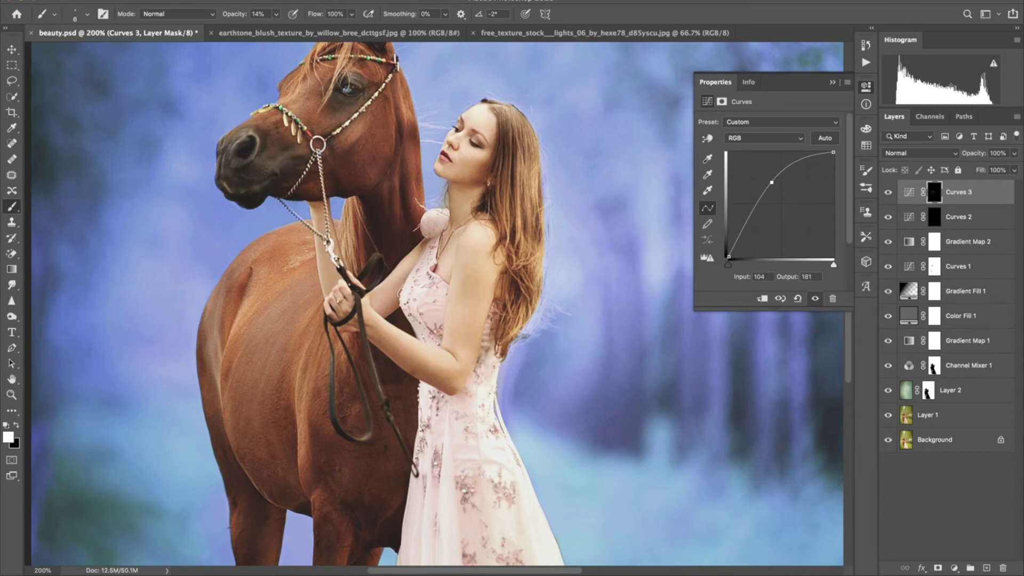
{"action": "left_click_drag", "start_coordinate": [518, 310], "coordinate": [510, 332]}
{"action": "left_click_drag", "start_coordinate": [507, 157], "coordinate": [504, 216]}
{"action": "left_click_drag", "start_coordinate": [501, 181], "coordinate": [502, 216]}
{"action": "left_click_drag", "start_coordinate": [511, 160], "coordinate": [509, 225]}
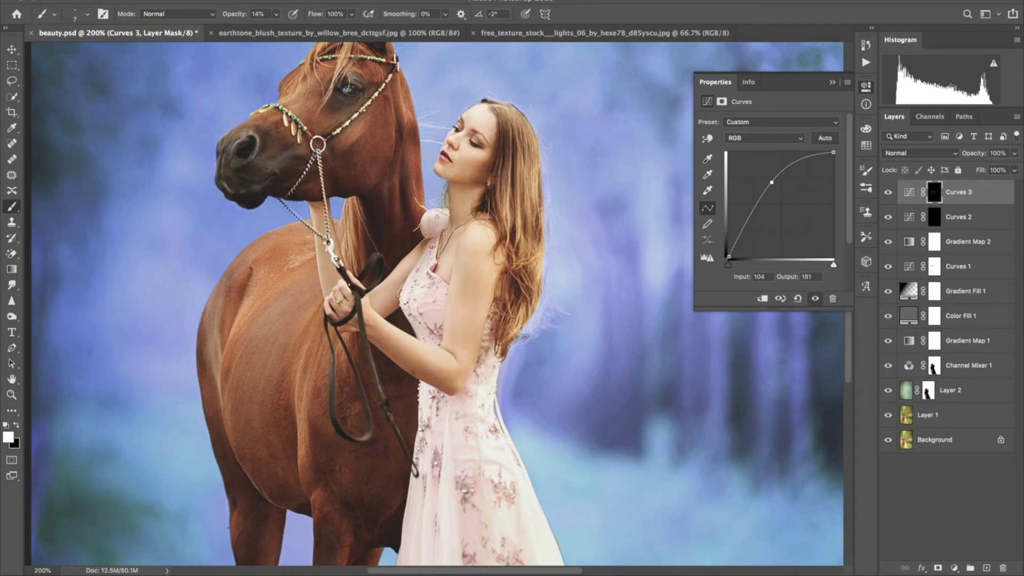
Step: Brighten along the edge of the horse's tail with a smaller brush
{"action": "scroll", "coordinate": [538, 361], "scroll_direction": "down", "scroll_amount": 5}
{"action": "key", "text": "bracketright"}
{"action": "scroll", "coordinate": [520, 350], "scroll_direction": "down", "scroll_amount": 5}
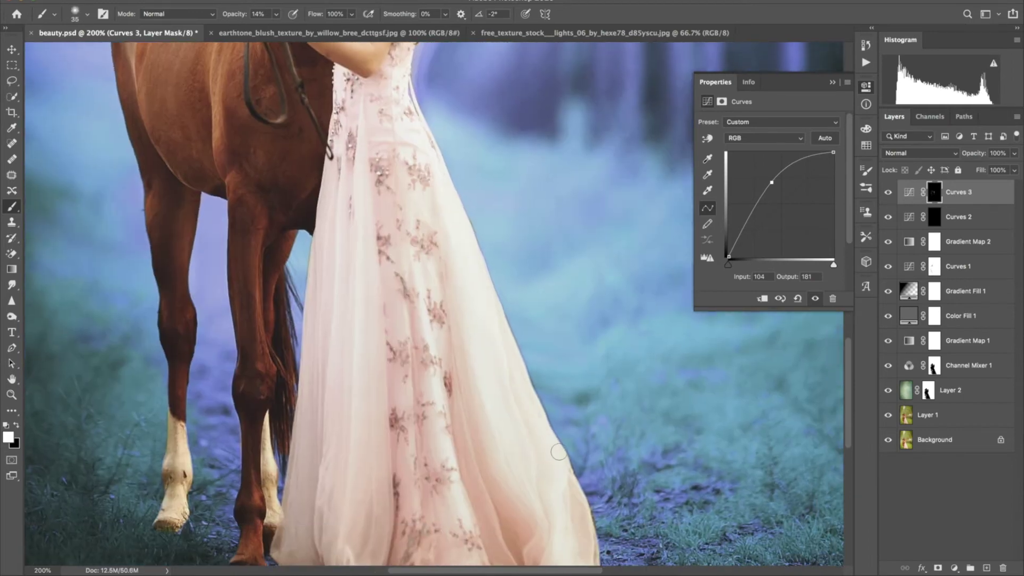
{"action": "scroll", "coordinate": [559, 453], "scroll_direction": "down", "scroll_amount": 3}
{"action": "key", "text": "bracketleft"}
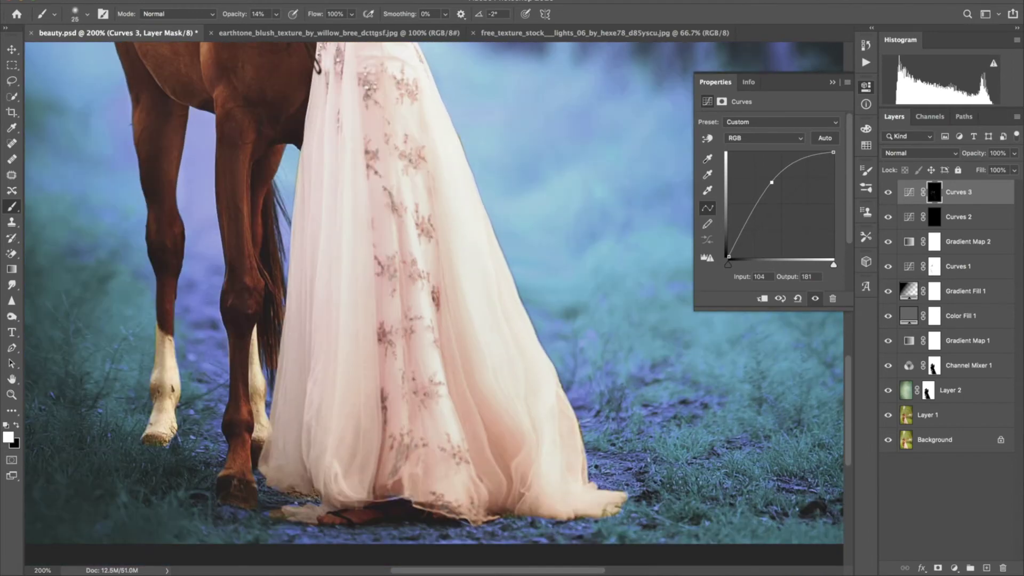
{"action": "key", "text": "bracketleft"}
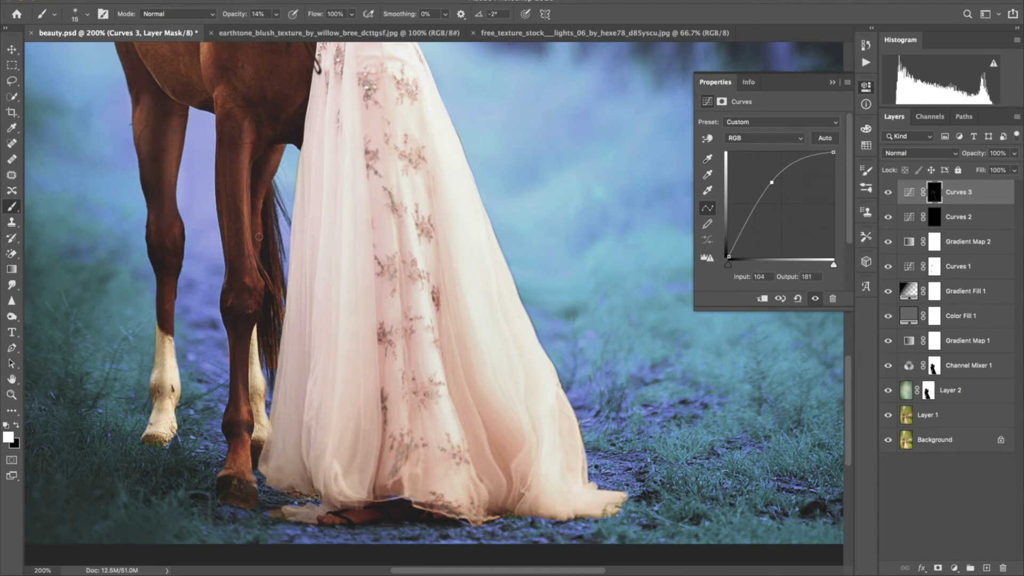
{"action": "mouse_move", "coordinate": [269, 216]}
{"action": "left_mouse_down"}
{"action": "mouse_move", "coordinate": [272, 397]}
{"action": "mouse_move", "coordinate": [280, 314]}
{"action": "left_mouse_up"}
{"action": "left_click", "coordinate": [934, 217]}
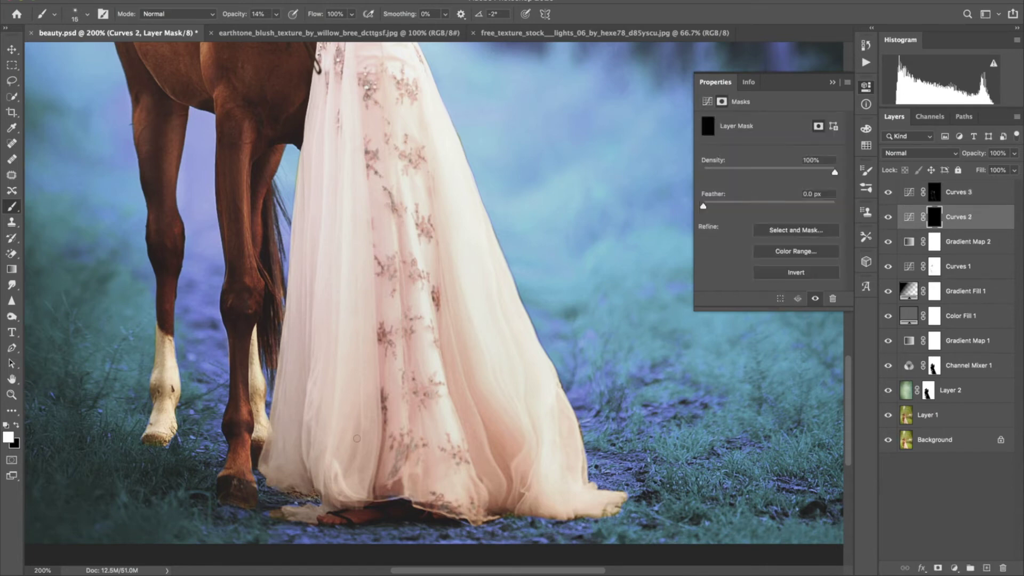
Step: Darken the horse's hoof and white front and rear leg socks on the Curves 2 mask
{"action": "left_click_drag", "start_coordinate": [225, 489], "coordinate": [255, 496]}
{"action": "key", "text": "bracketleft"}
{"action": "mouse_move", "coordinate": [149, 427]}
{"action": "left_mouse_down"}
{"action": "mouse_move", "coordinate": [156, 408]}
{"action": "mouse_move", "coordinate": [154, 418]}
{"action": "left_mouse_up"}
{"action": "left_click_drag", "start_coordinate": [159, 346], "coordinate": [161, 387]}
{"action": "key", "text": "bracketleft"}
{"action": "left_click_drag", "start_coordinate": [252, 342], "coordinate": [255, 425]}
Step: Paint a soft shadow stroke on the pink dress with a low-opacity brush
{"action": "key", "text": "0"}
{"action": "key", "text": "8"}
{"action": "key", "text": "bracketright"}
{"action": "key", "text": "bracketright"}
{"action": "key", "text": "bracketright"}
{"action": "key", "text": "bracketright"}
{"action": "key", "text": "bracketright"}
{"action": "key", "text": "bracketright"}
{"action": "key", "text": "bracketright"}
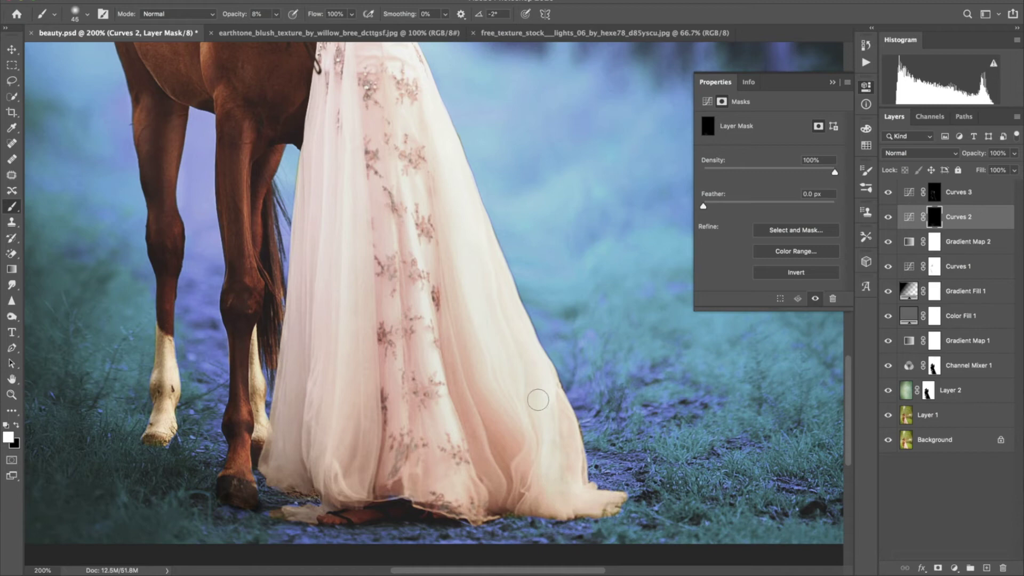
{"action": "key", "text": "bracketleft"}
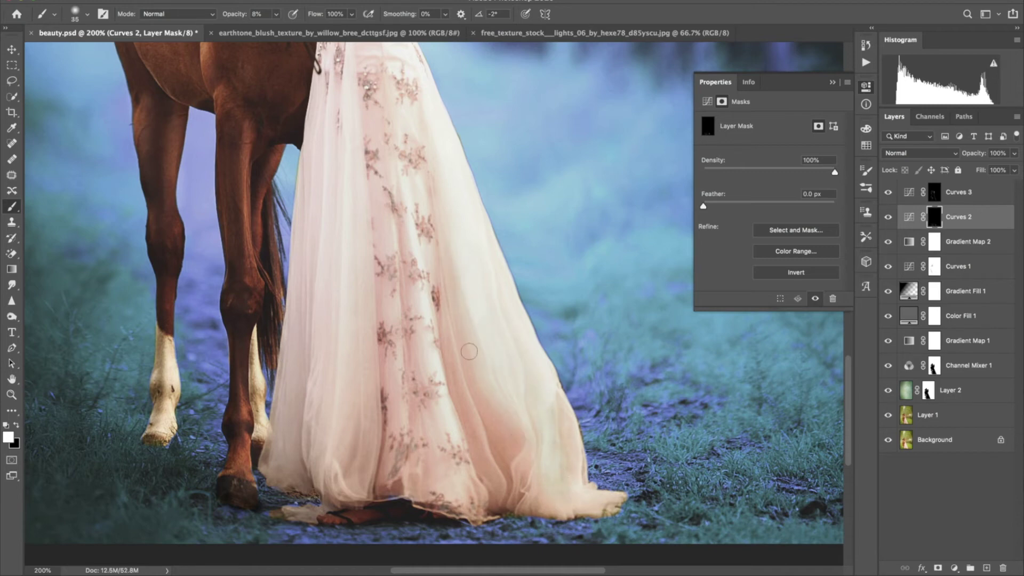
{"action": "key", "text": "bracketleft"}
{"action": "left_click_drag", "start_coordinate": [438, 277], "coordinate": [447, 347]}
{"action": "key", "text": "bracketleft"}
{"action": "key", "text": "bracketleft"}
{"action": "key", "text": "bracketleft"}
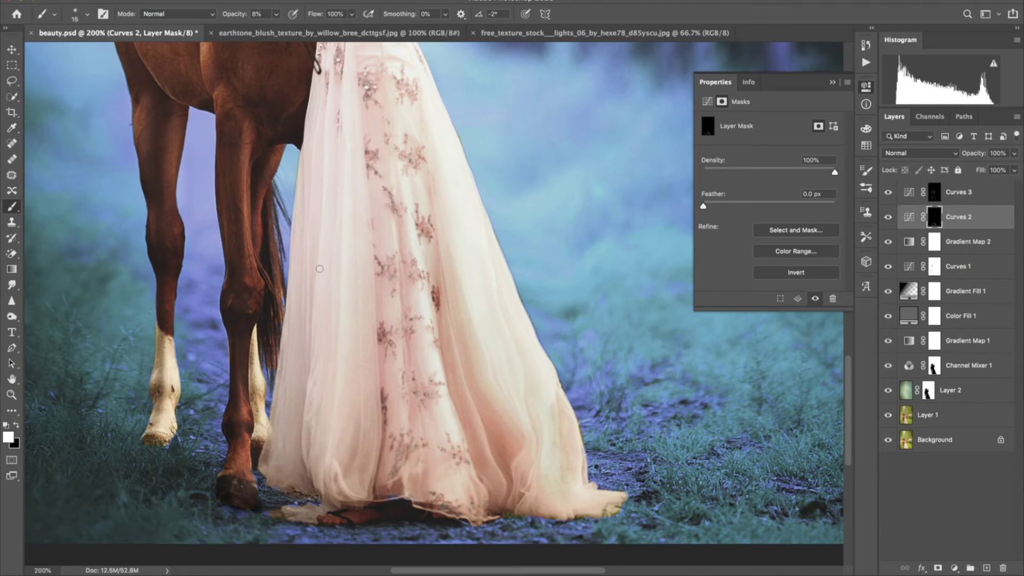
{"action": "key", "text": "bracketleft"}
Step: Pan to the woman's torso and horse's head, adjusting brush size for detail
{"action": "scroll", "coordinate": [341, 240], "scroll_direction": "up", "scroll_amount": 5}
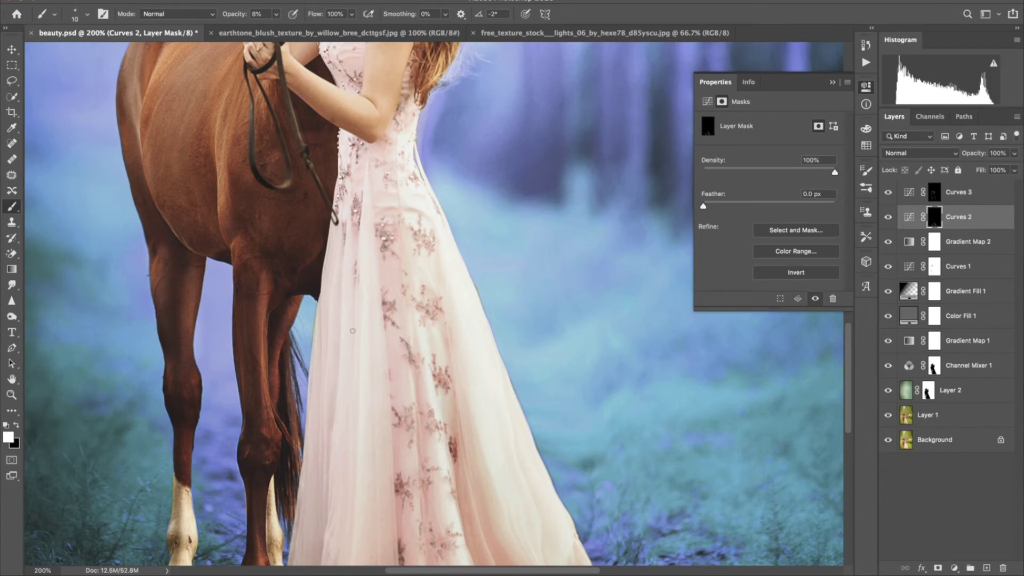
{"action": "scroll", "coordinate": [384, 238], "scroll_direction": "down", "scroll_amount": 4}
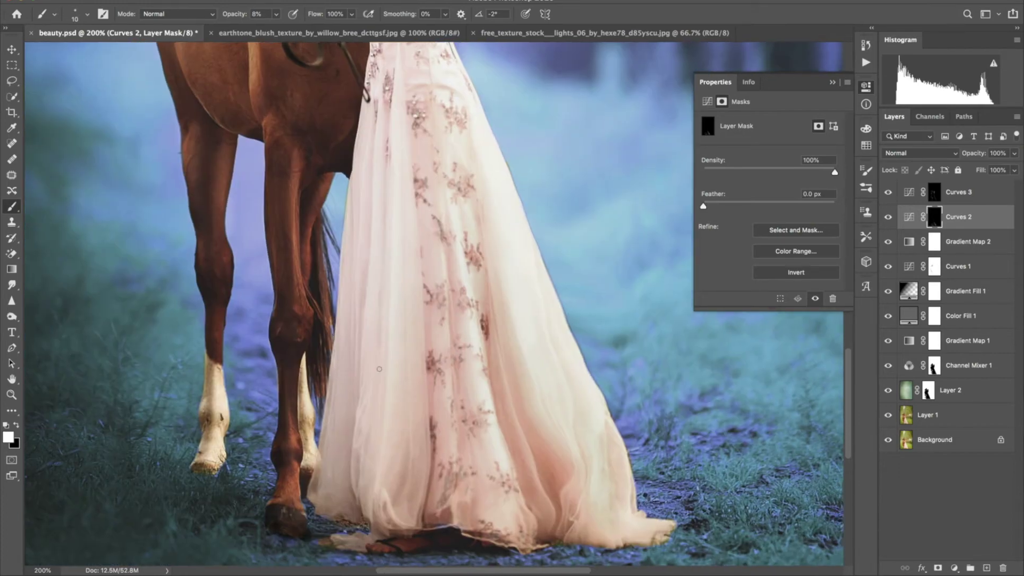
{"action": "key", "text": "bracketright"}
{"action": "left_click_drag", "start_coordinate": [435, 143], "coordinate": [526, 422]}
{"action": "key", "text": "bracketleft"}
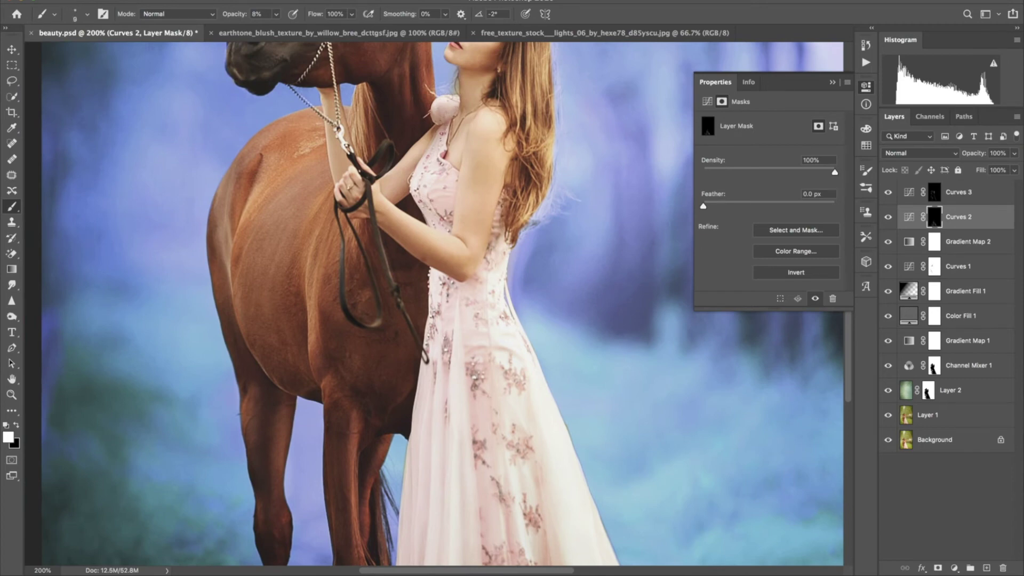
{"action": "key", "text": "bracketright"}
{"action": "key", "text": "bracketright"}
{"action": "key", "text": "bracketright"}
{"action": "key", "text": "bracketright"}
{"action": "key", "text": "bracketleft"}
{"action": "scroll", "coordinate": [472, 269], "scroll_direction": "up", "scroll_amount": 5}
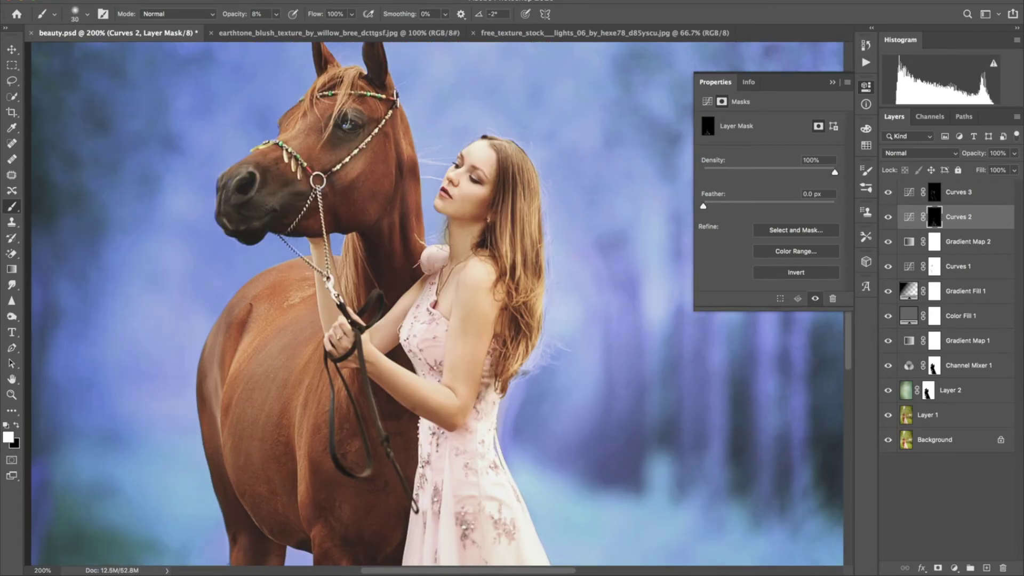
Step: Darken a small patch and a thin strip along the woman's hair edge
{"action": "key", "text": "bracketleft"}
{"action": "key", "text": "bracketleft"}
{"action": "key", "text": "bracketleft"}
{"action": "key", "text": "bracketleft"}
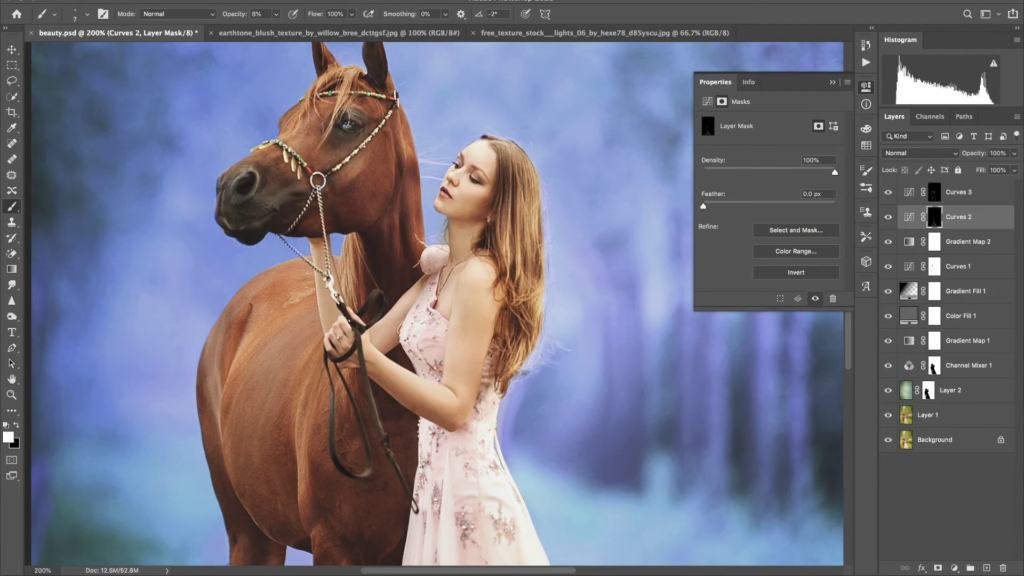
{"action": "key", "text": "bracketright"}
{"action": "key", "text": "bracketright"}
{"action": "key", "text": "bracketright"}
{"action": "key", "text": "bracketright"}
{"action": "key", "text": "bracketright"}
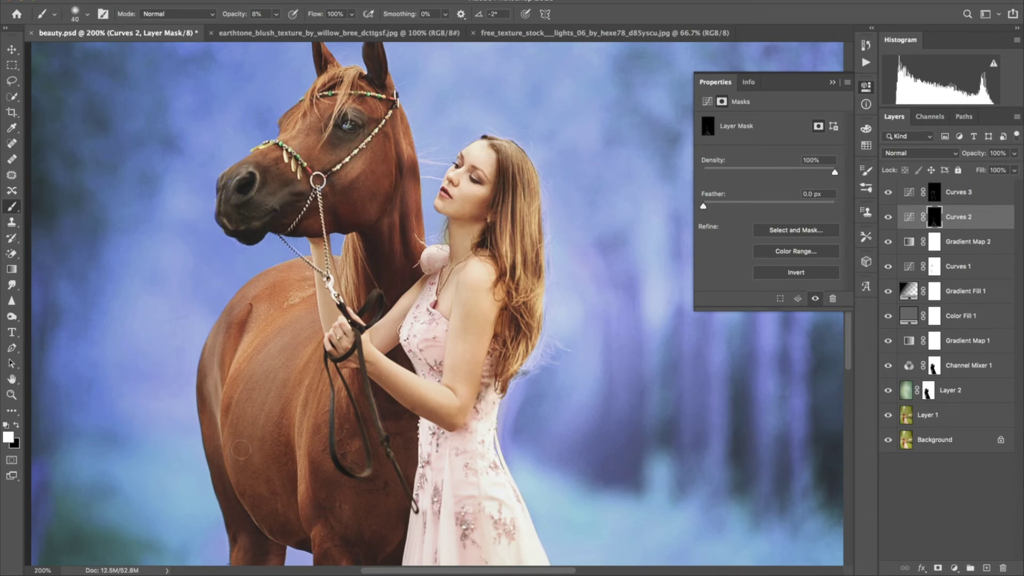
{"action": "key", "text": "bracketleft"}
{"action": "key", "text": "bracketleft"}
{"action": "left_click", "coordinate": [509, 152]}
{"action": "left_click_drag", "start_coordinate": [502, 213], "coordinate": [502, 244]}
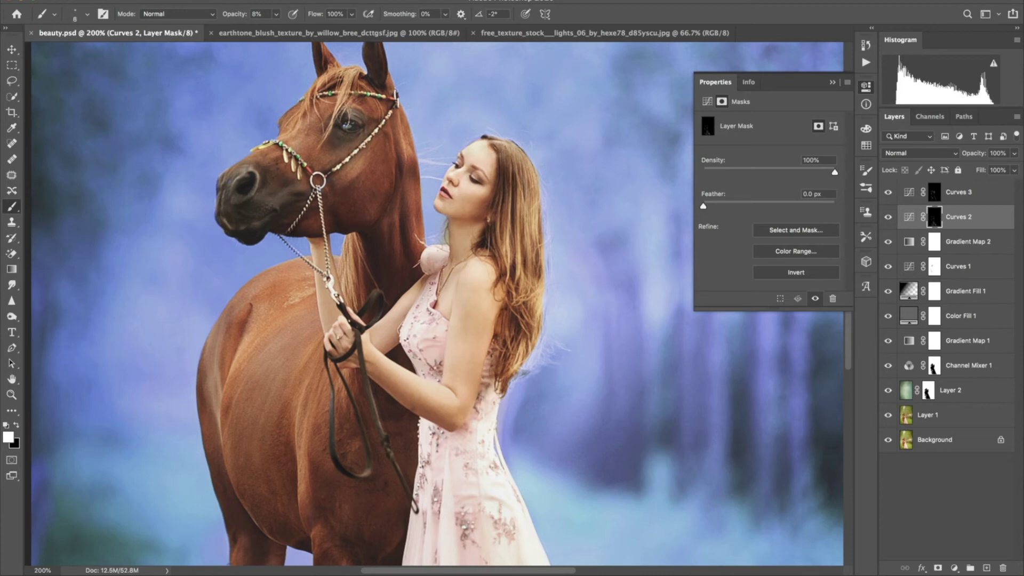
Step: Zoom out to fit the whole image in view
{"action": "scroll", "coordinate": [452, 364], "scroll_direction": "down", "scroll_amount": 5}
{"action": "scroll", "coordinate": [452, 364], "scroll_direction": "left", "scroll_amount": 2}
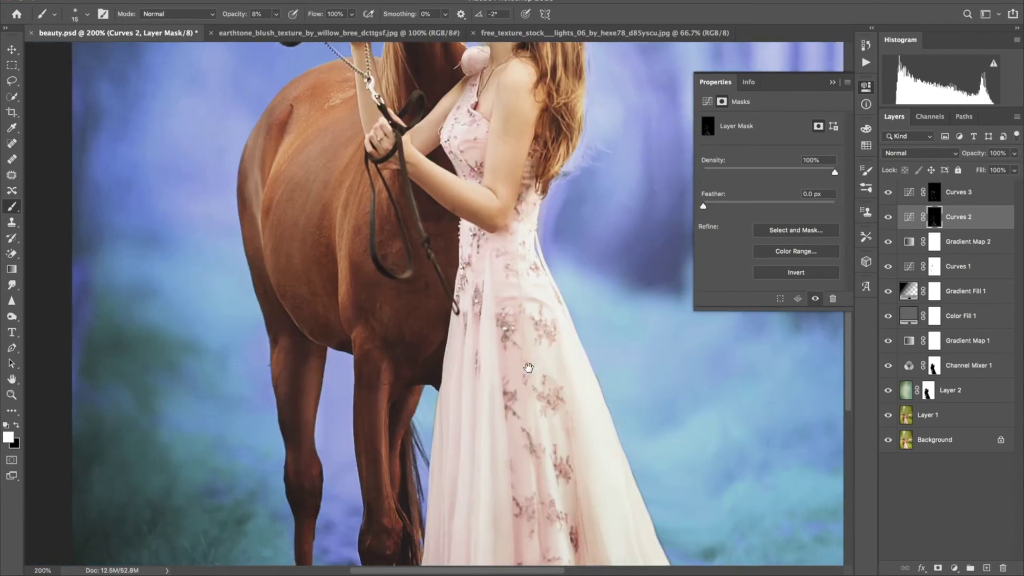
{"action": "key", "text": "bracketright"}
{"action": "key", "text": "bracketright"}
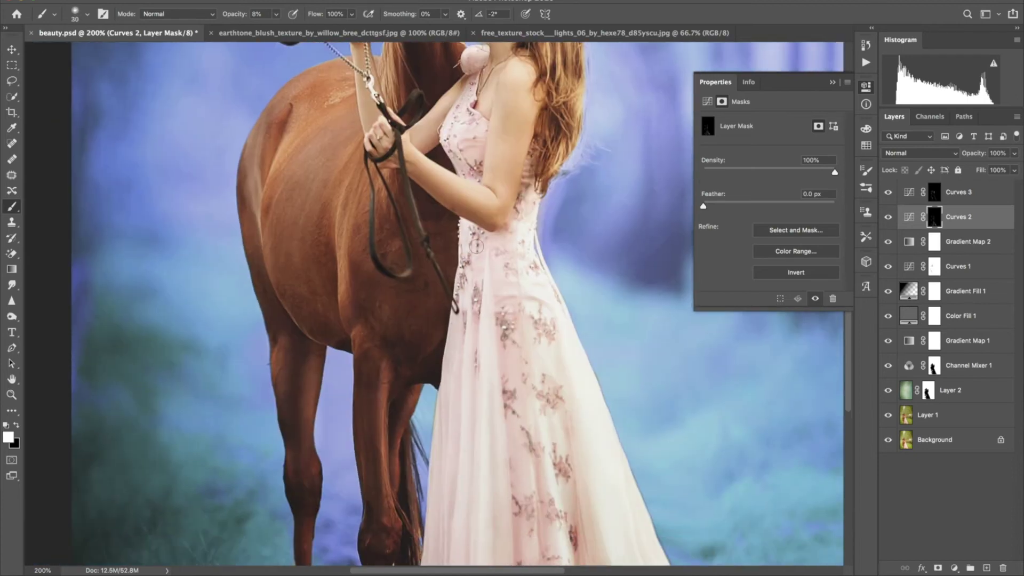
{"action": "scroll", "coordinate": [490, 368], "scroll_direction": "down", "scroll_amount": 2}
{"action": "key", "text": "bracketright"}
{"action": "key", "text": "ctrl+minus"}
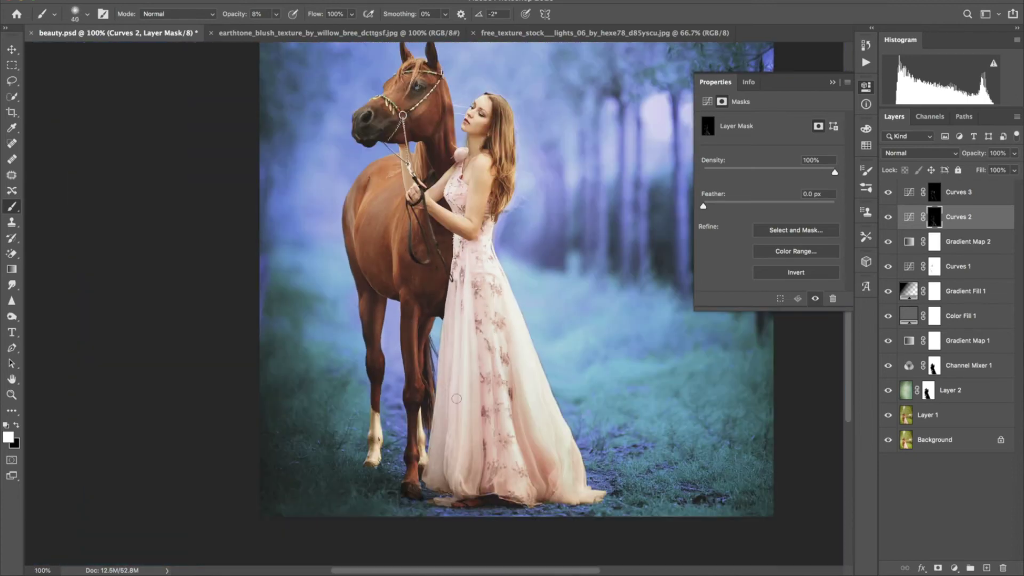
{"action": "key", "text": "bracketright"}
{"action": "key", "text": "bracketright"}
{"action": "key", "text": "bracketleft"}
{"action": "key", "text": "bracketleft"}
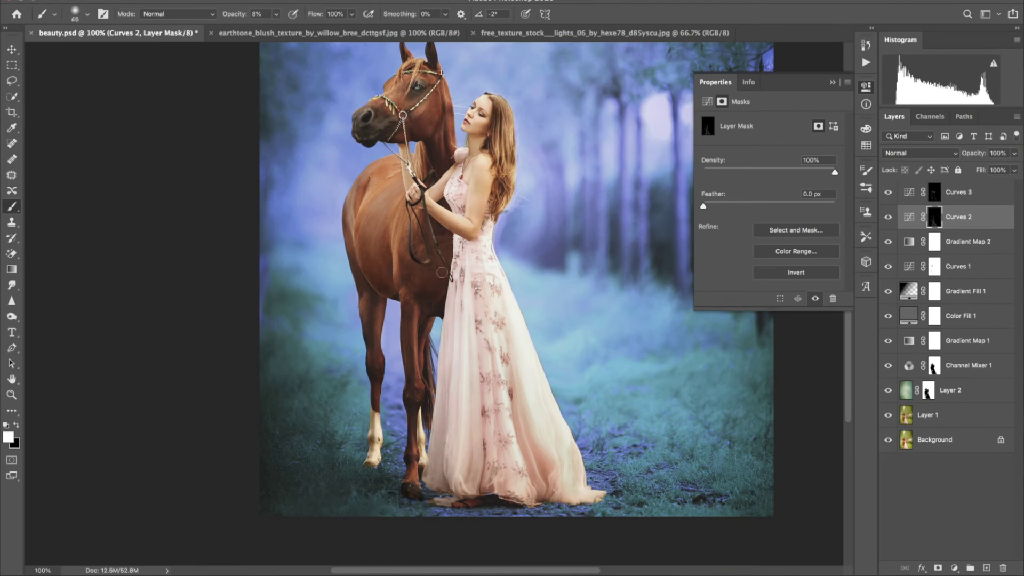
{"action": "key", "text": "bracketleft"}
{"action": "key", "text": "bracketleft"}
{"action": "key", "text": "bracketleft"}
{"action": "scroll", "coordinate": [612, 356], "scroll_direction": "up", "scroll_amount": 2}
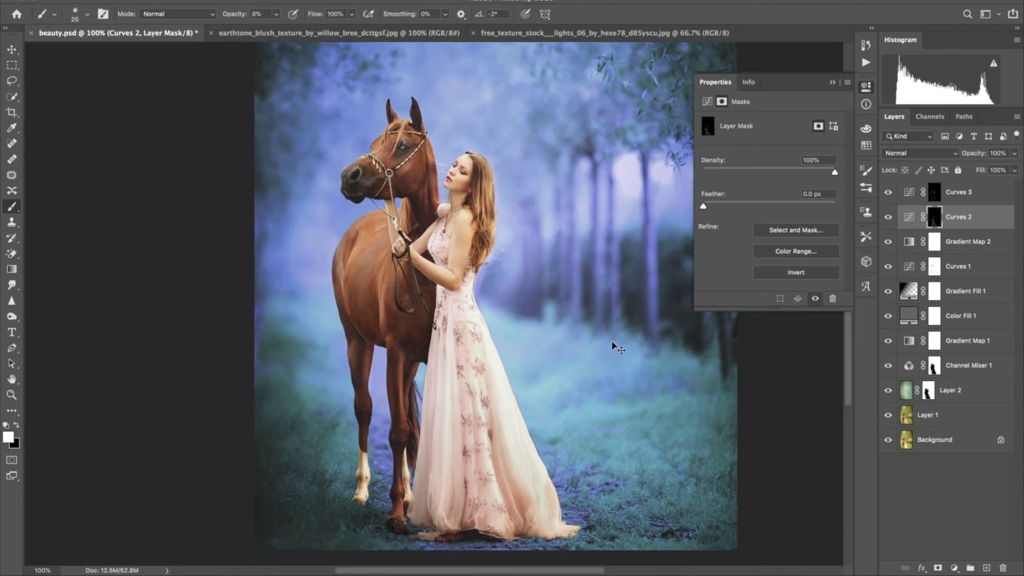
{"action": "key", "text": "ctrl+minus"}
Step: Add a new blank layer above Curves 3 and pick a soft pink foreground colour
{"action": "left_click", "coordinate": [976, 194]}
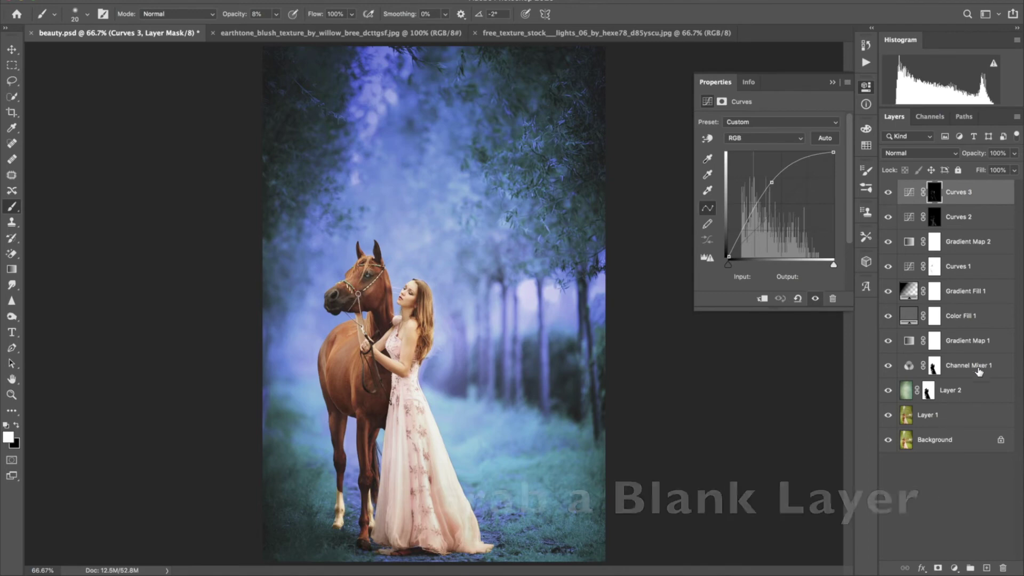
{"action": "left_click", "coordinate": [985, 568]}
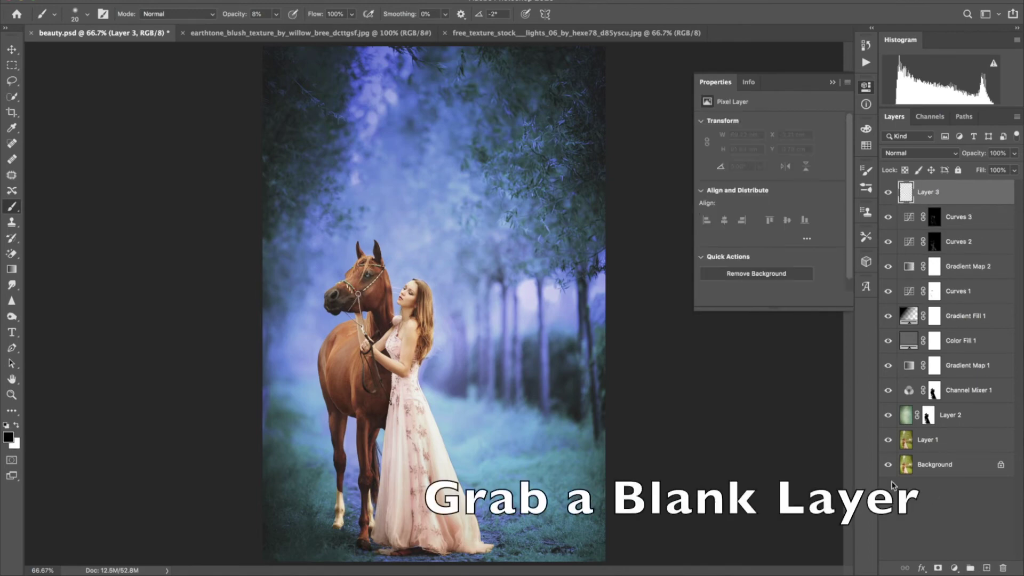
{"action": "left_click", "coordinate": [10, 438]}
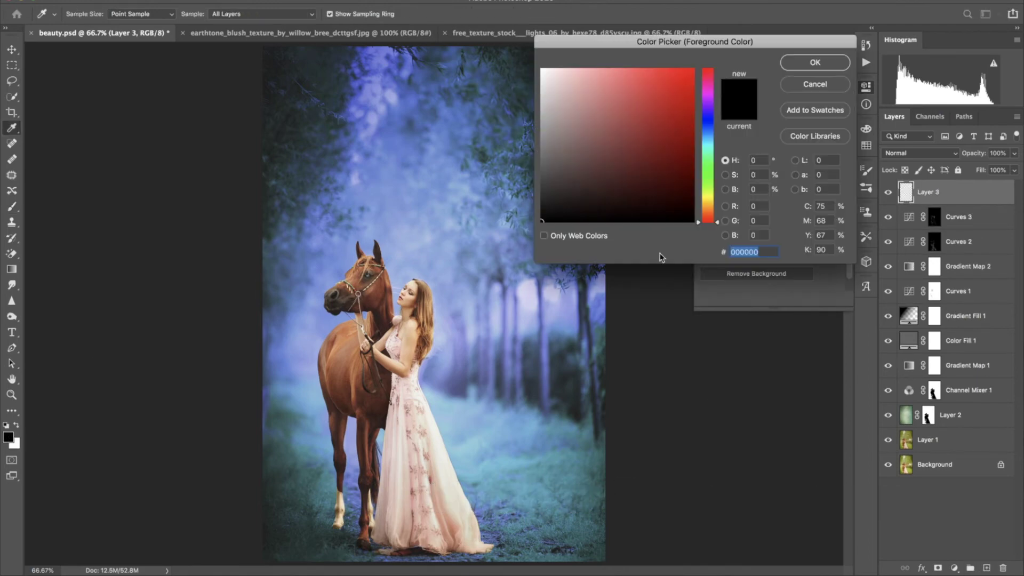
{"action": "left_click_drag", "start_coordinate": [713, 107], "coordinate": [707, 94]}
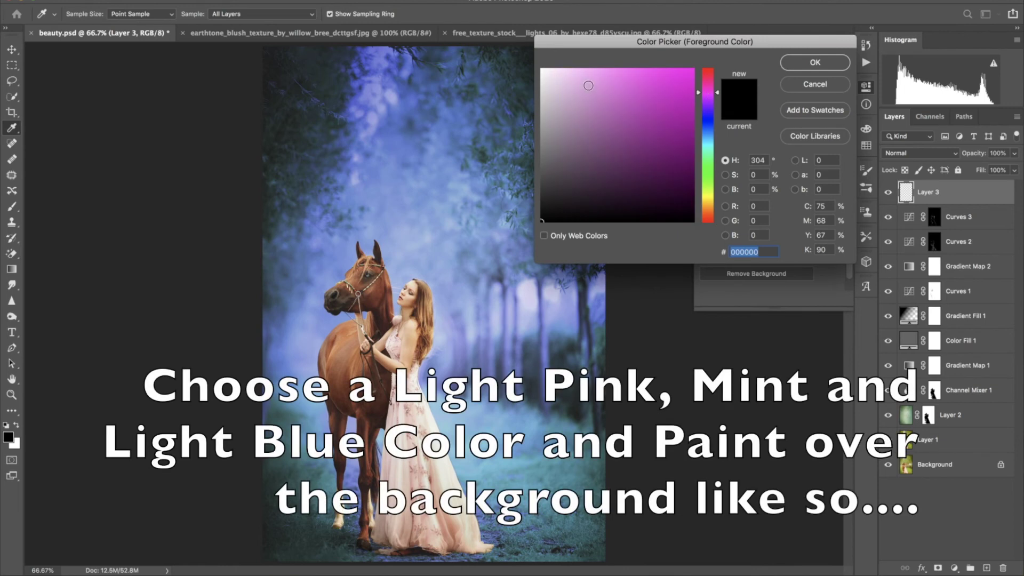
{"action": "left_click", "coordinate": [589, 86]}
{"action": "left_click", "coordinate": [84, 206]}
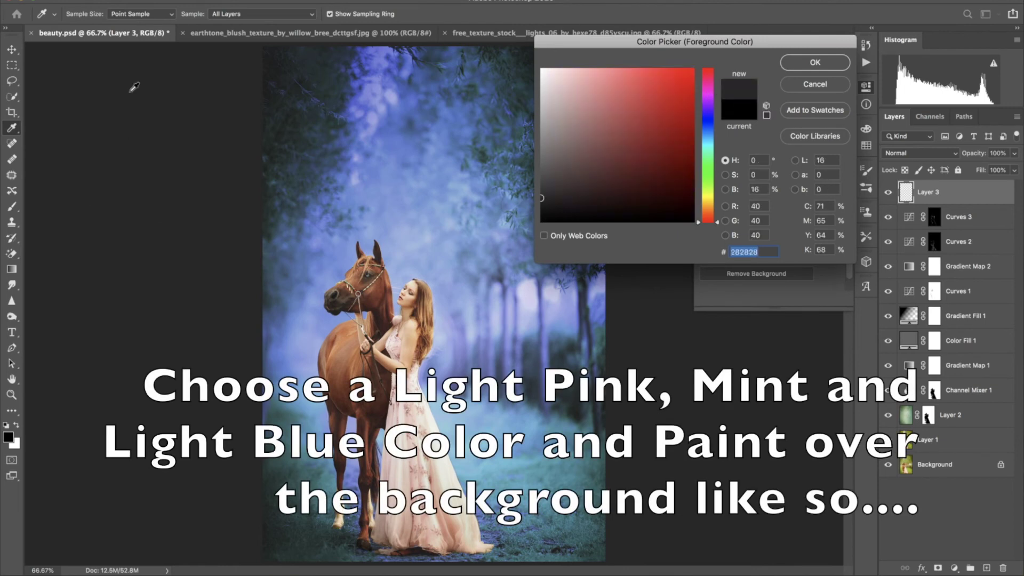
{"action": "left_click", "coordinate": [702, 94]}
{"action": "left_click", "coordinate": [603, 96]}
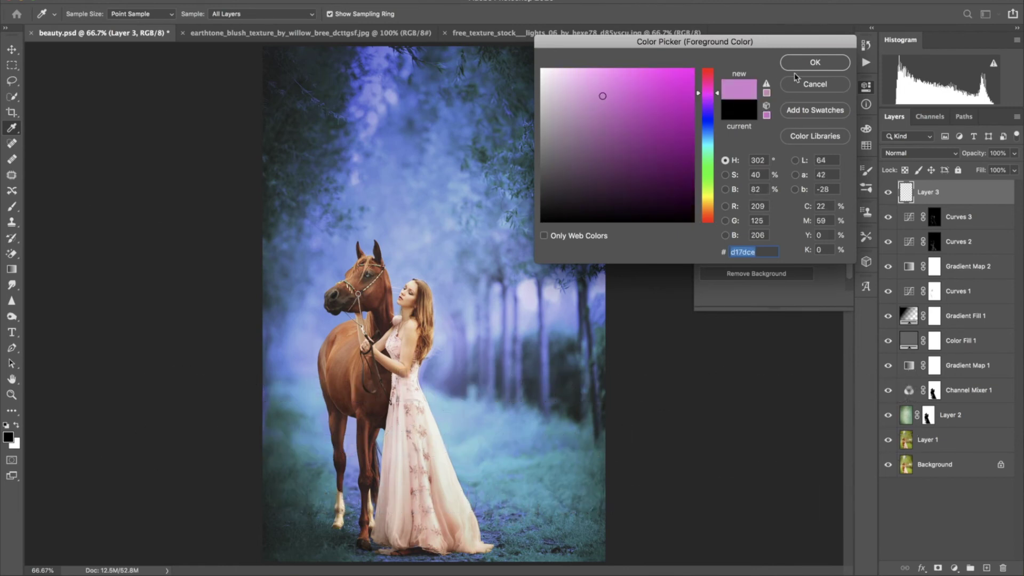
{"action": "key", "text": "Return"}
{"action": "key", "text": "b"}
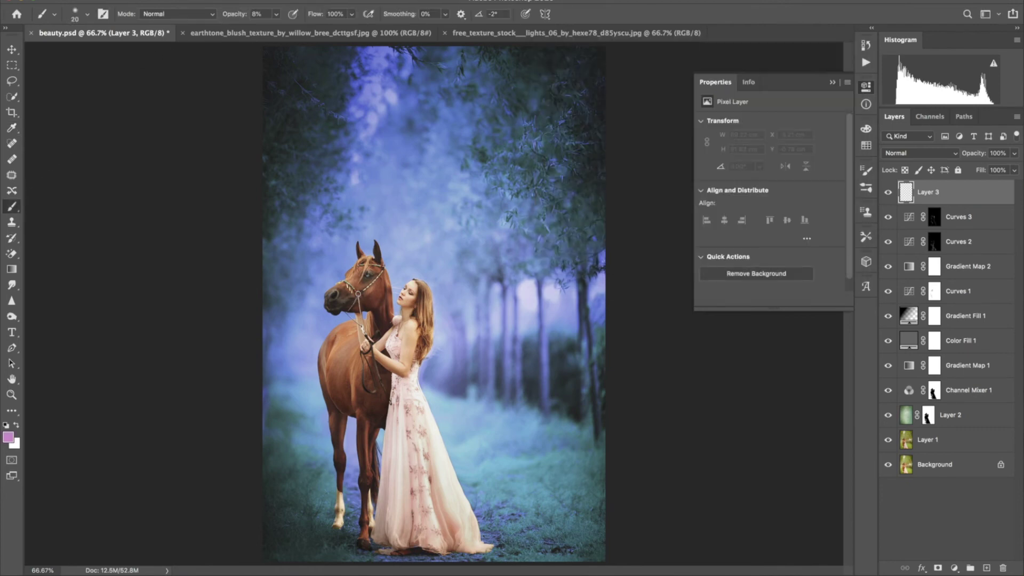
Step: With a large soft brush at 14% opacity, wash pink over the right-centre, top-left and bottom edges
{"action": "left_click", "coordinate": [258, 14]}
{"action": "type", "text": "14"}
{"action": "key", "text": "Return"}
{"action": "key", "text": "bracketright"}
{"action": "key", "text": "bracketright"}
{"action": "key", "text": "bracketright"}
{"action": "left_click", "coordinate": [534, 301]}
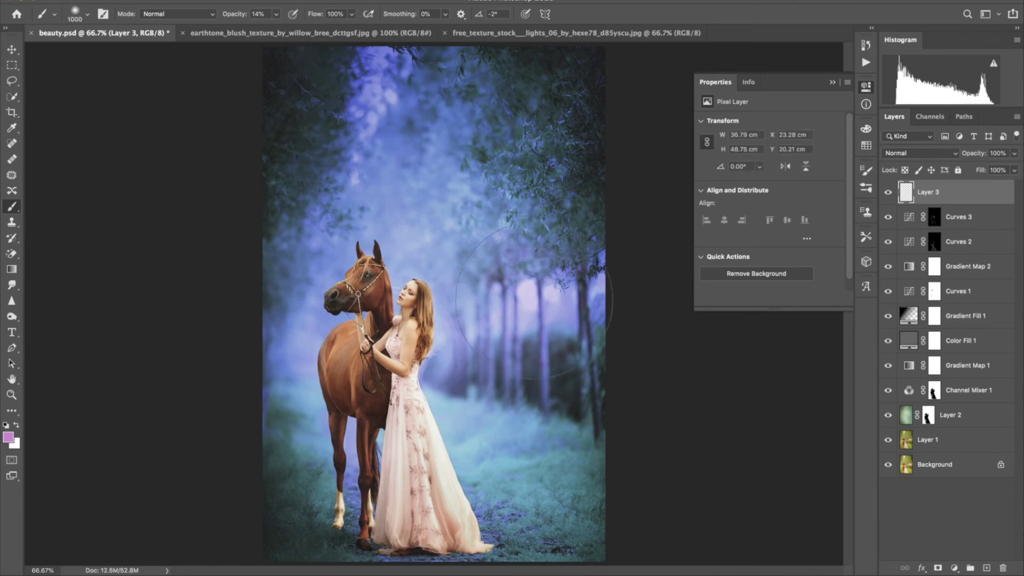
{"action": "left_click", "coordinate": [244, 120]}
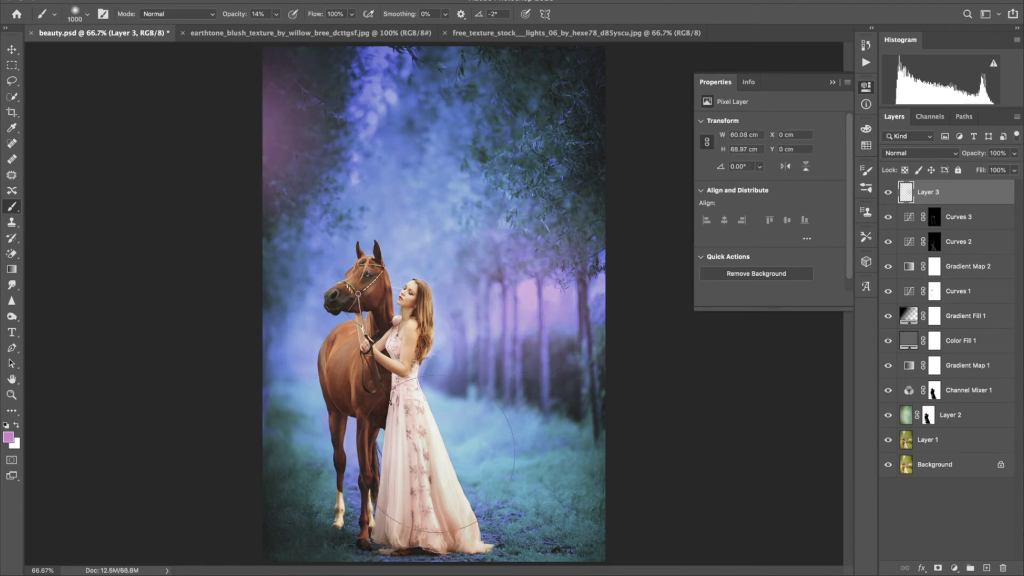
{"action": "left_click", "coordinate": [516, 544]}
{"action": "left_click", "coordinate": [272, 536]}
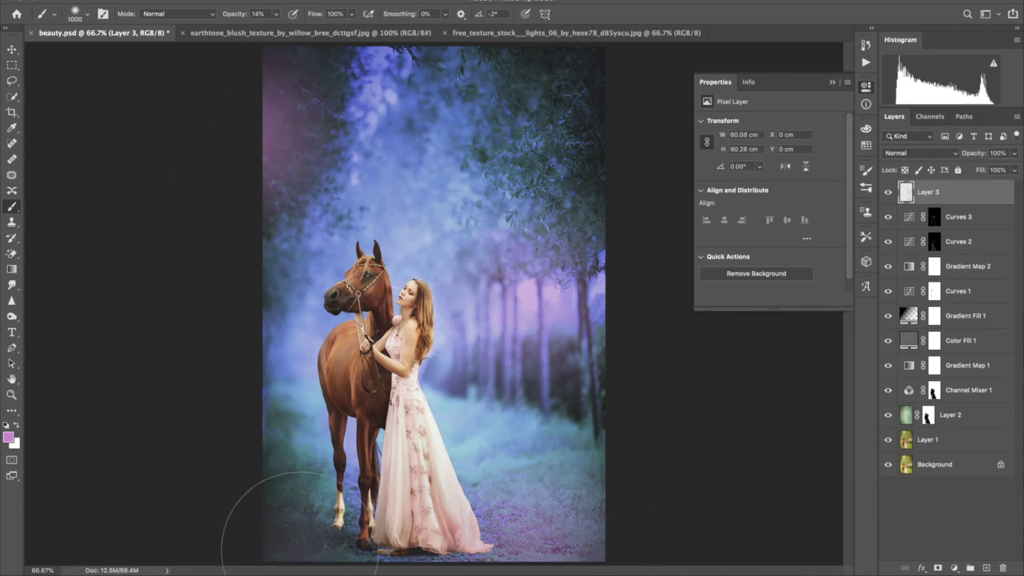
Step: Switch to light blue and paint it across the top of the image
{"action": "left_click", "coordinate": [8, 436]}
{"action": "left_click", "coordinate": [707, 136]}
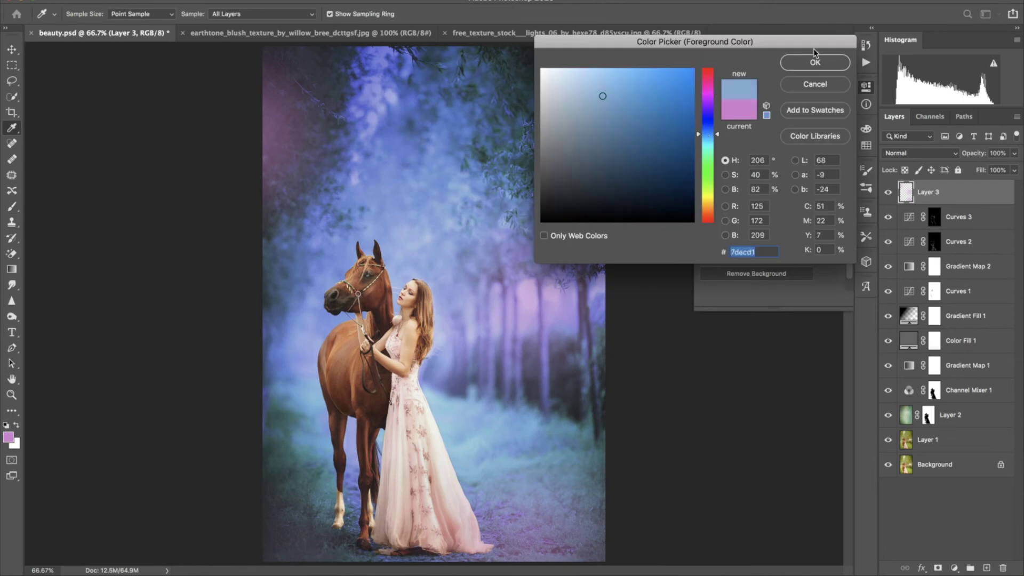
{"action": "left_click", "coordinate": [803, 60]}
{"action": "left_click", "coordinate": [629, 103]}
{"action": "mouse_move", "coordinate": [629, 103]}
{"action": "left_mouse_down"}
{"action": "mouse_move", "coordinate": [498, 75]}
{"action": "mouse_move", "coordinate": [330, 68]}
{"action": "mouse_move", "coordinate": [382, 77]}
{"action": "left_mouse_up"}
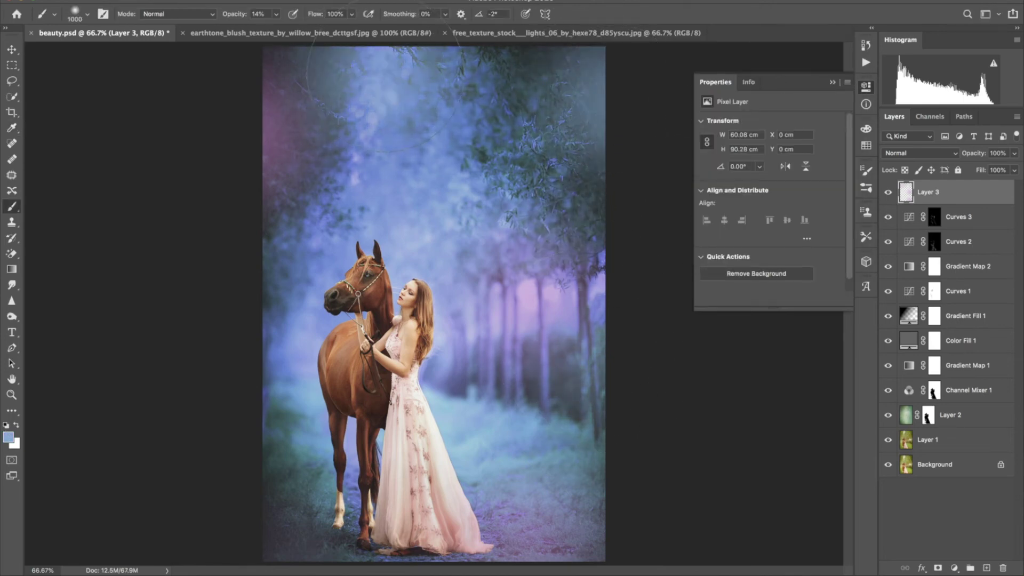
Step: Switch to mint green and paint it along the right edge
{"action": "left_click", "coordinate": [8, 438]}
{"action": "left_click", "coordinate": [709, 159]}
{"action": "left_click", "coordinate": [815, 62]}
{"action": "left_click_drag", "start_coordinate": [609, 358], "coordinate": [600, 365]}
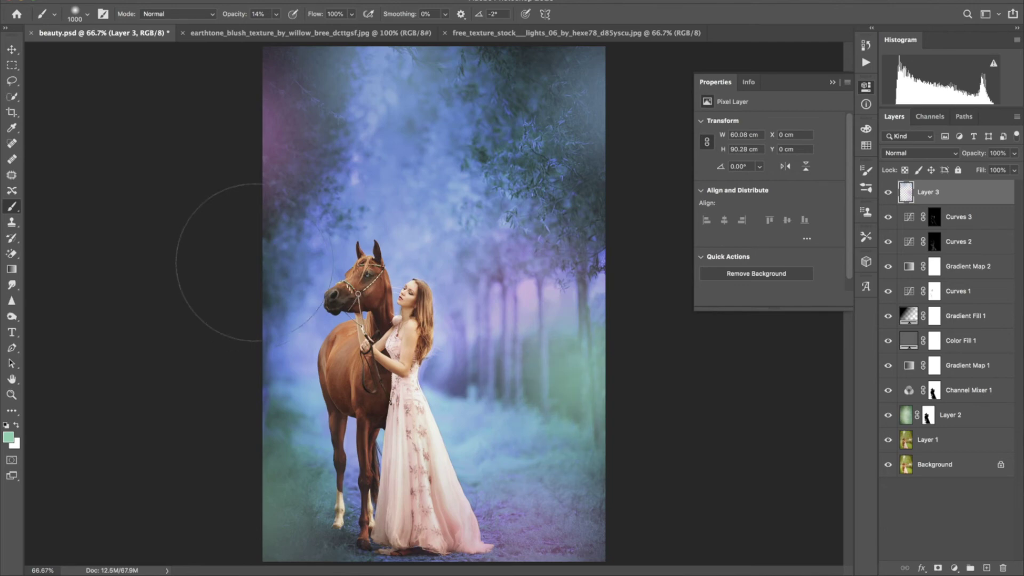
{"action": "left_click", "coordinate": [917, 154]}
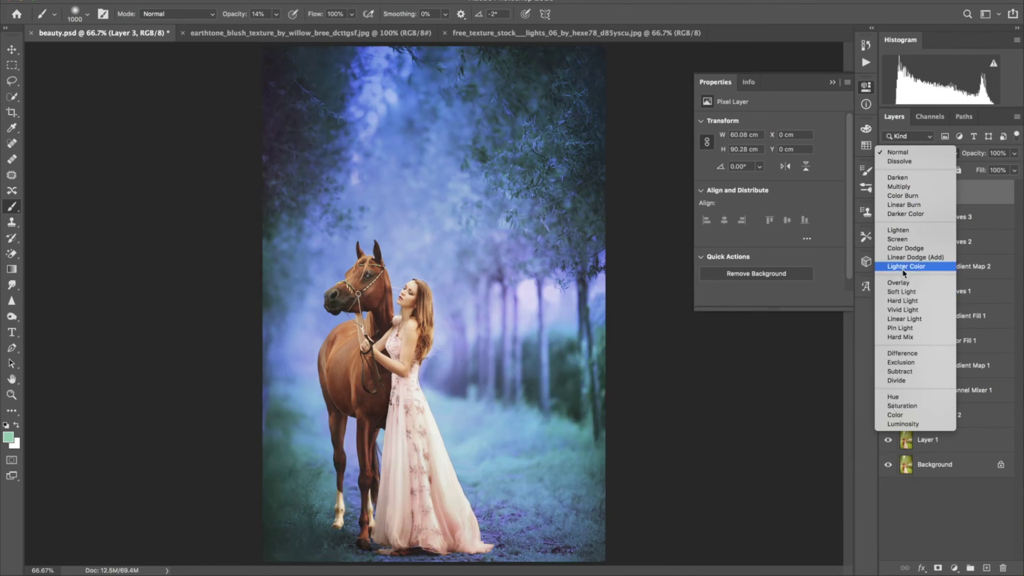
Step: Set the pastel colour-wash Layer 3 to Lighten blending at 60% opacity
{"action": "left_click", "coordinate": [905, 231]}
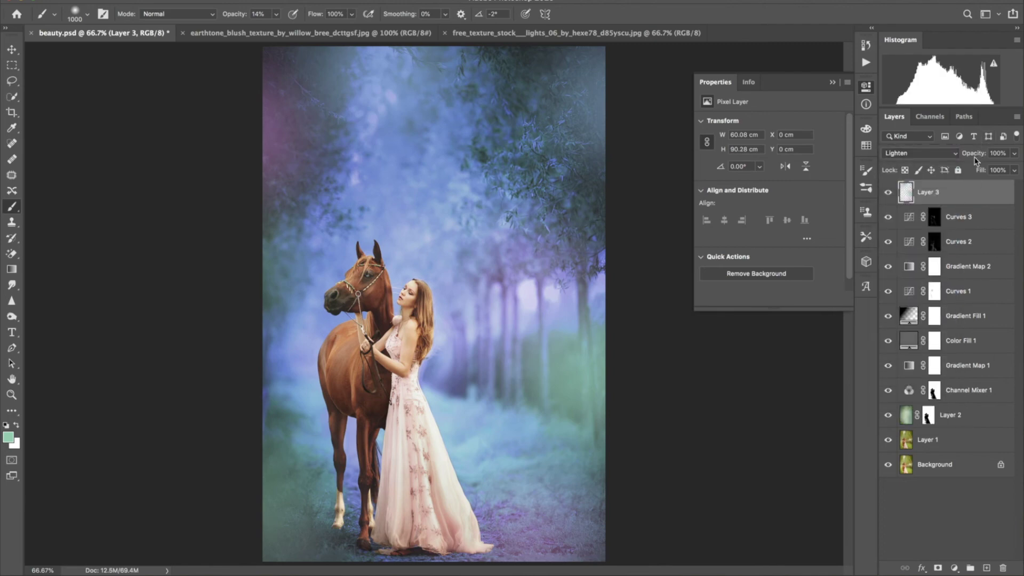
{"action": "left_click_drag", "start_coordinate": [968, 154], "coordinate": [953, 157]}
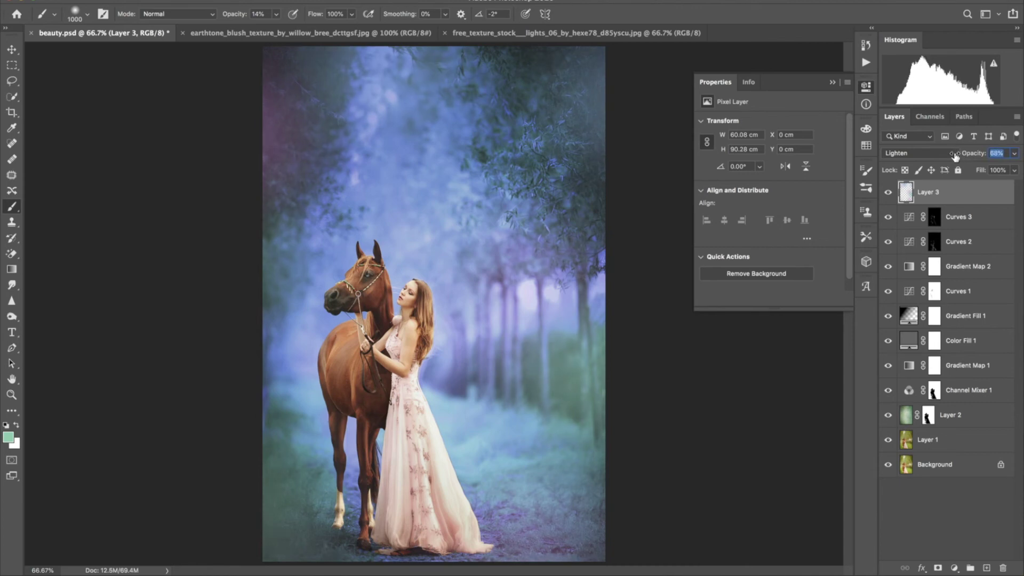
{"action": "left_click_drag", "start_coordinate": [953, 157], "coordinate": [949, 156]}
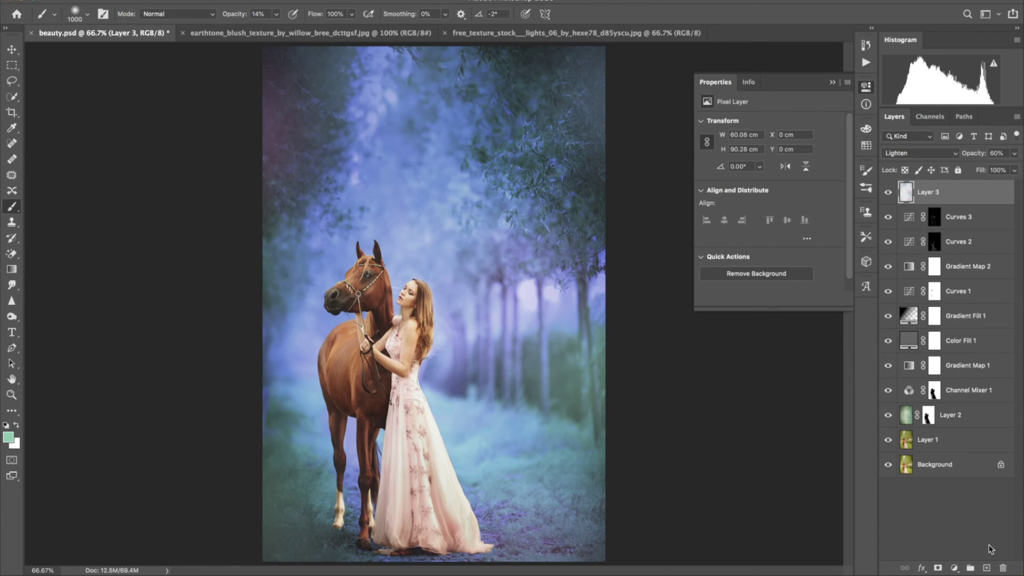
{"action": "left_click", "coordinate": [954, 569]}
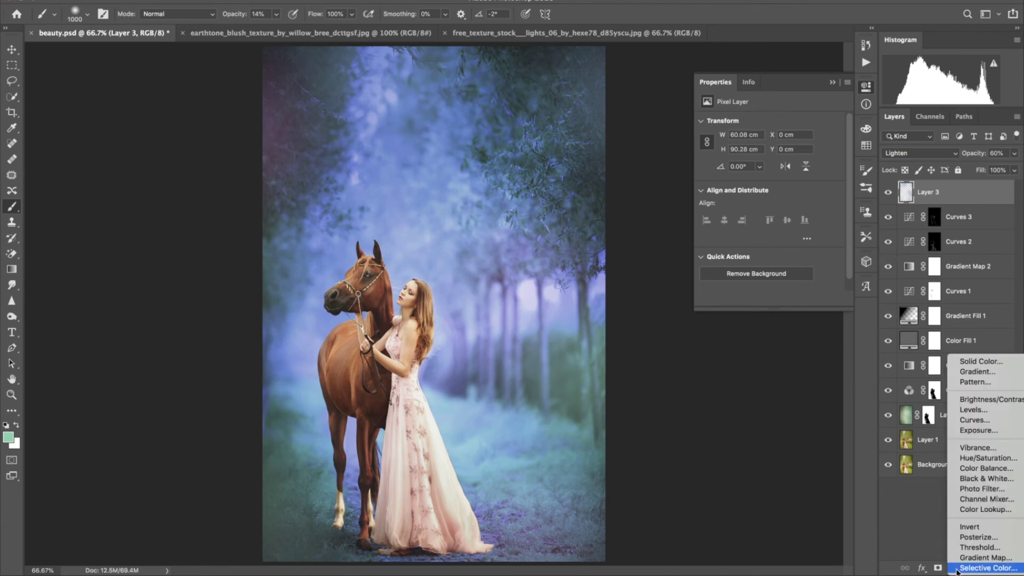
Step: Add a #dbb2e0 lilac Color Fill layer in Pin Light blending at about 24% opacity
{"action": "left_click", "coordinate": [976, 361]}
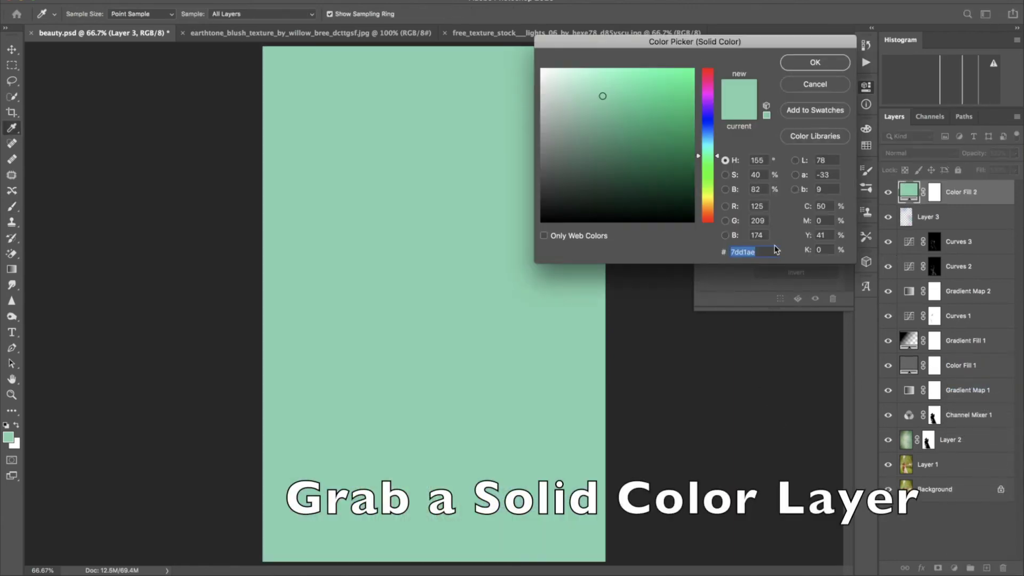
{"action": "type", "text": "dbb2e0"}
{"action": "left_click", "coordinate": [847, 62]}
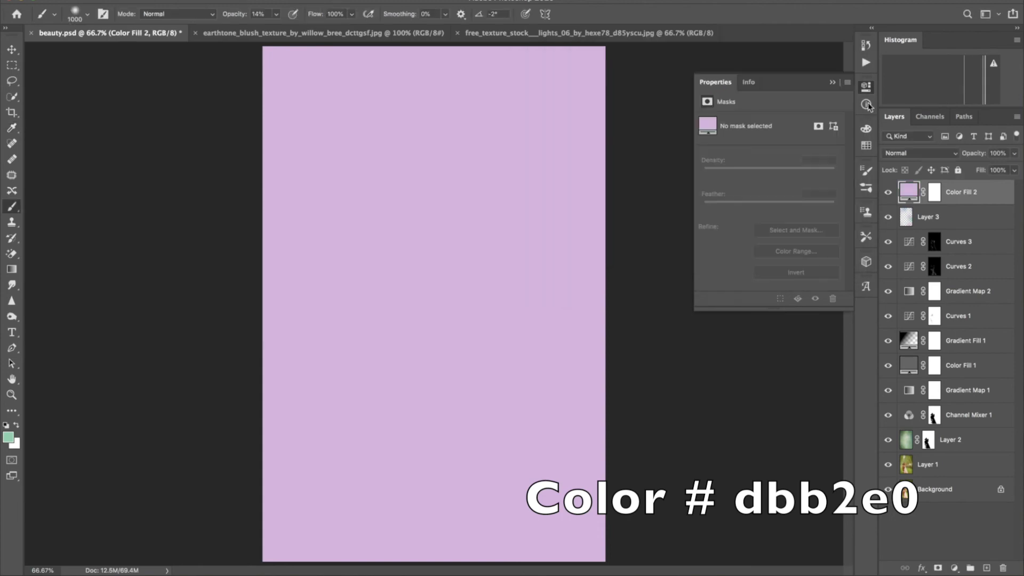
{"action": "left_click", "coordinate": [904, 152]}
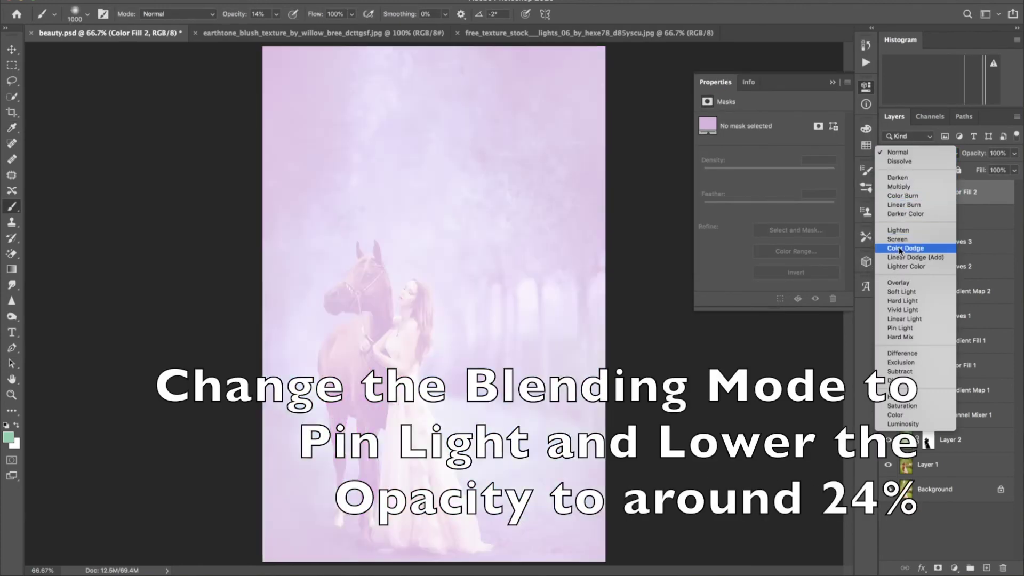
{"action": "left_click", "coordinate": [899, 328]}
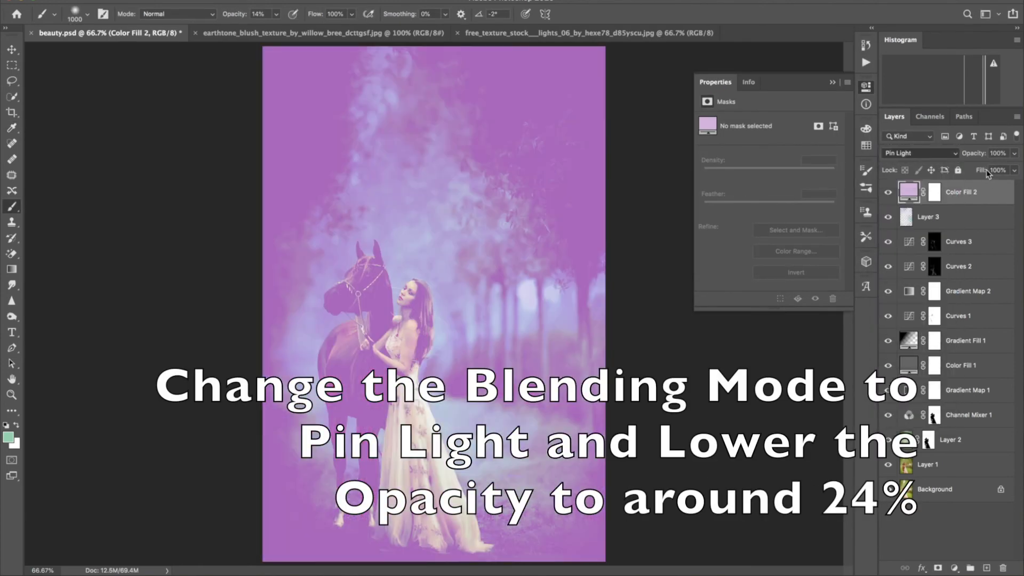
{"action": "key", "text": "Tab"}
{"action": "type", "text": "50"}
{"action": "left_click_drag", "start_coordinate": [944, 155], "coordinate": [928, 159]}
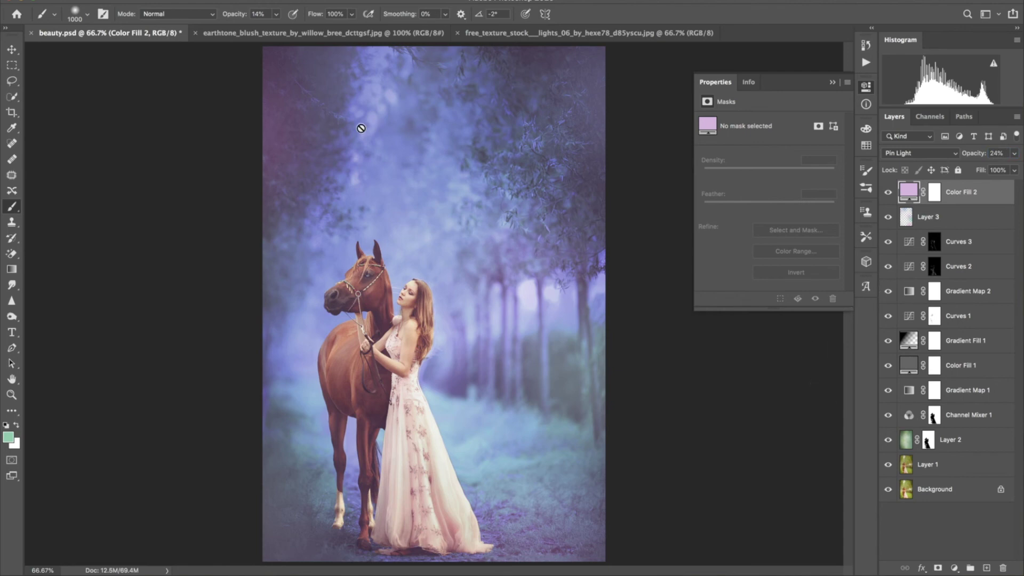
Step: Bring the starfield texture into the horse photo as a new layer with the Move tool
{"action": "left_click", "coordinate": [11, 49]}
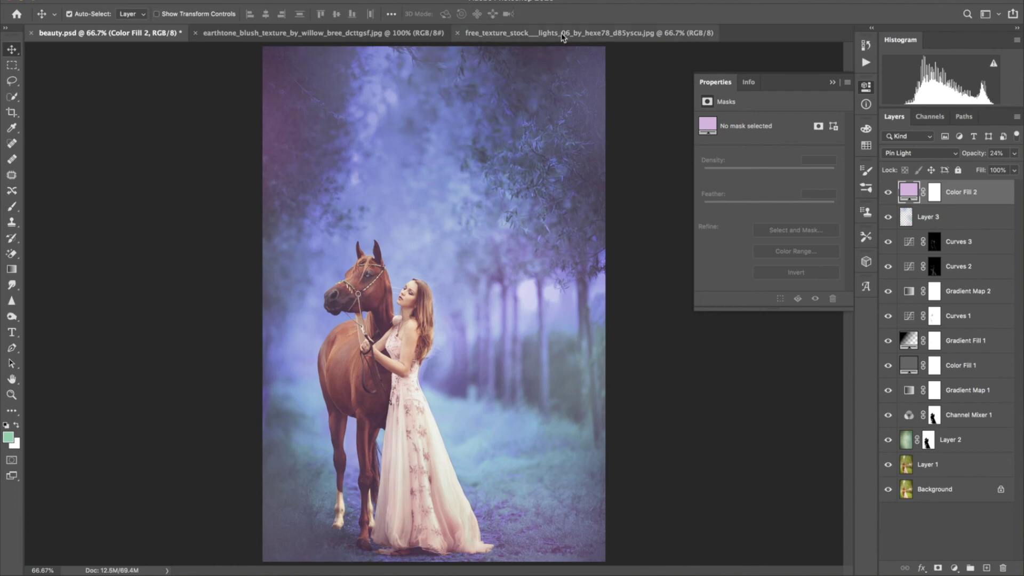
{"action": "left_click", "coordinate": [562, 33]}
{"action": "left_click_drag", "start_coordinate": [473, 196], "coordinate": [113, 37]}
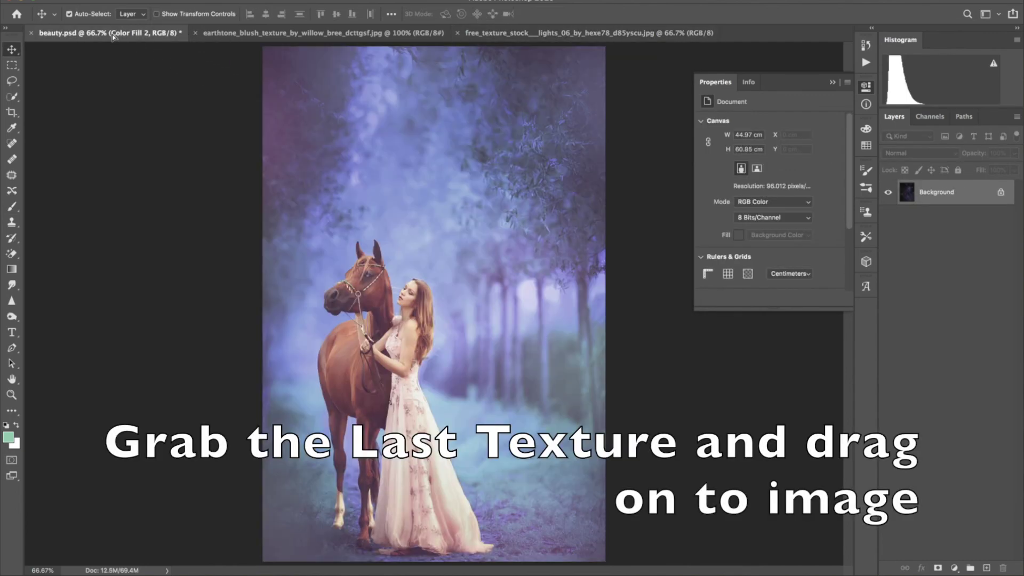
{"action": "mouse_move", "coordinate": [412, 229]}
{"action": "left_mouse_down"}
{"action": "mouse_move", "coordinate": [436, 243]}
{"action": "mouse_move", "coordinate": [426, 258]}
{"action": "left_mouse_up"}
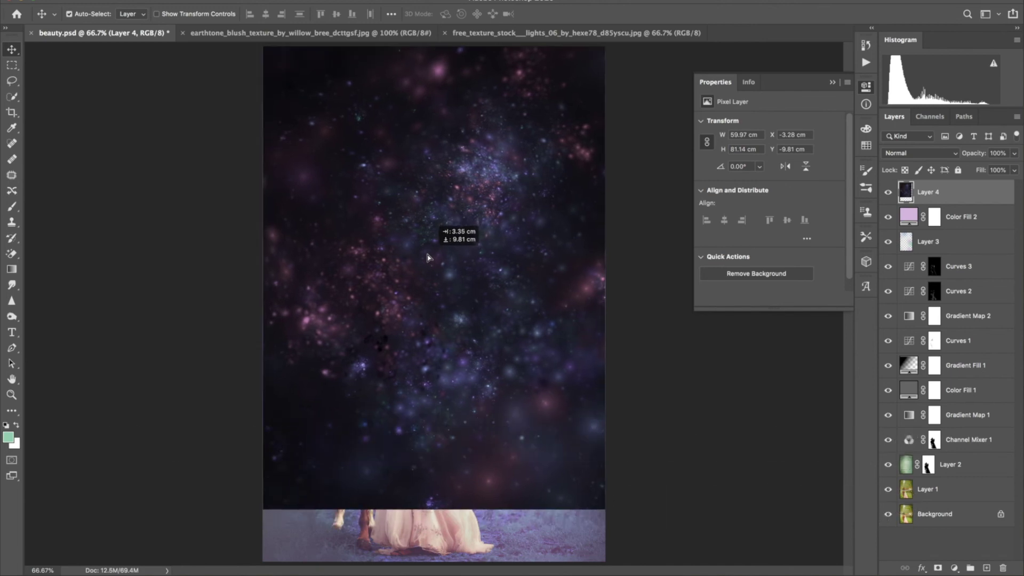
{"action": "left_click_drag", "start_coordinate": [427, 258], "coordinate": [419, 252]}
Step: Free Transform the starfield layer so it covers the whole canvas
{"action": "left_click", "coordinate": [123, 2]}
{"action": "mouse_move", "coordinate": [140, 263]}
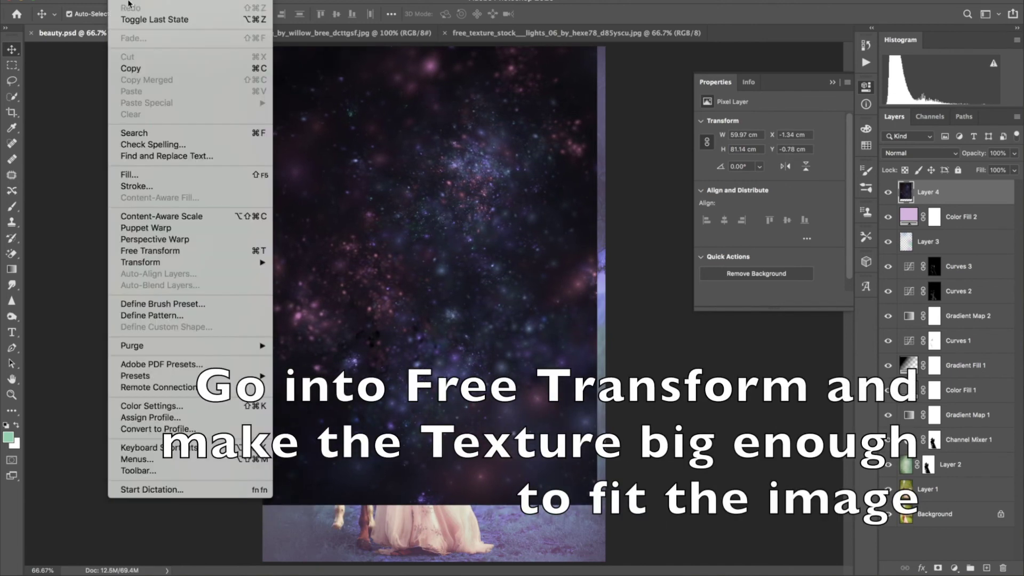
{"action": "left_click", "coordinate": [160, 251]}
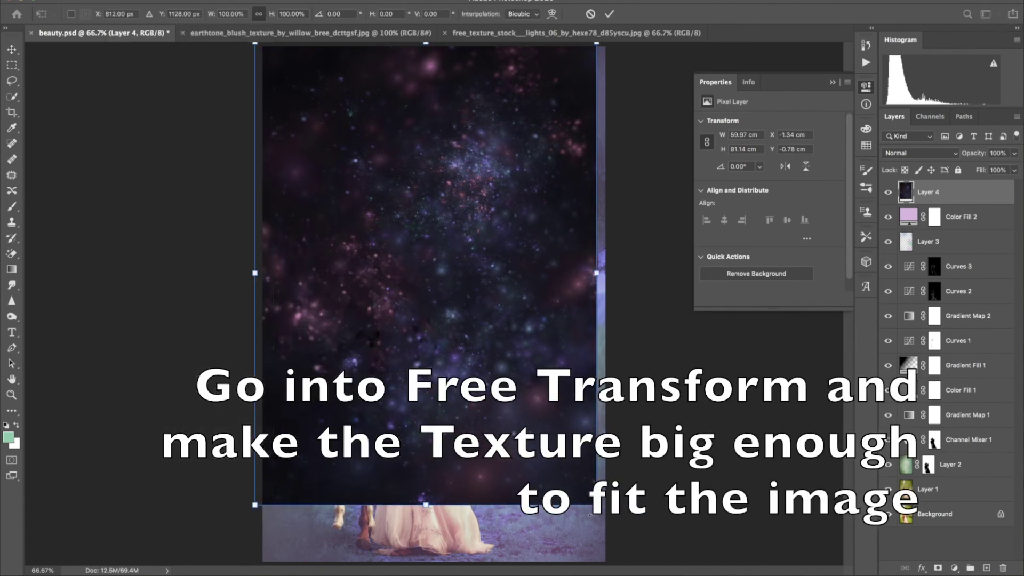
{"action": "left_click_drag", "start_coordinate": [597, 504], "coordinate": [648, 573]}
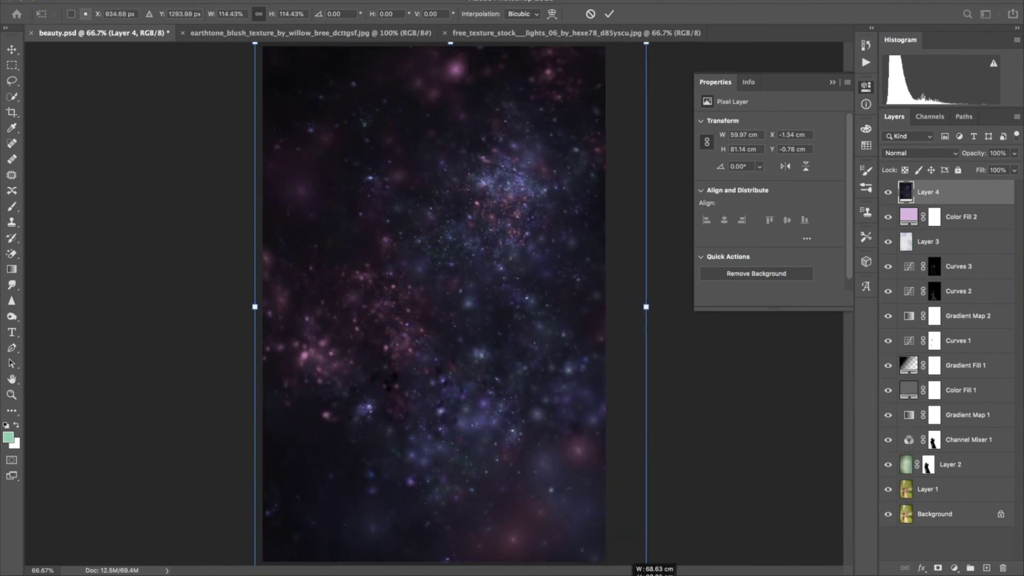
{"action": "left_click_drag", "start_coordinate": [482, 223], "coordinate": [472, 223]}
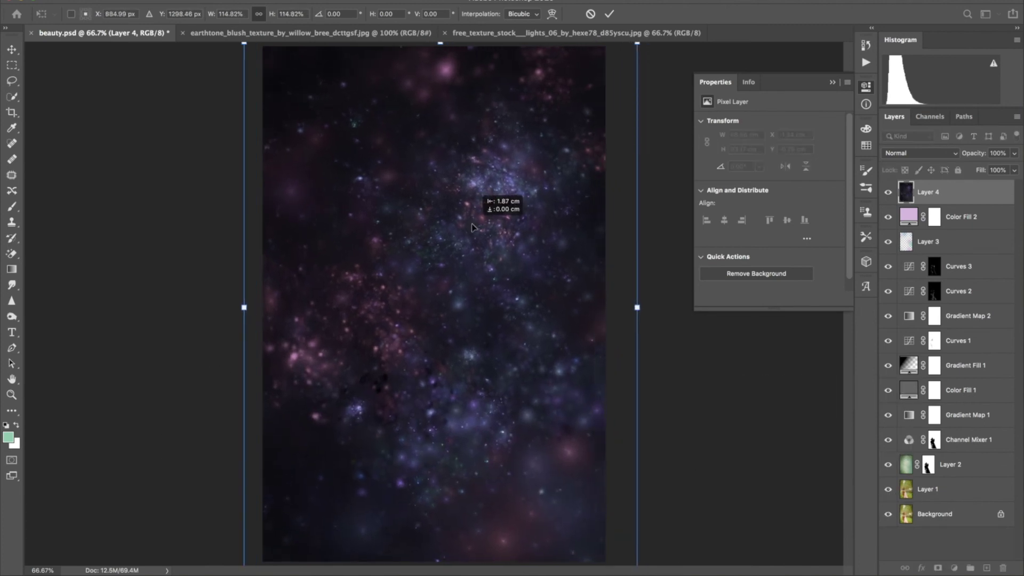
{"action": "left_click", "coordinate": [608, 12]}
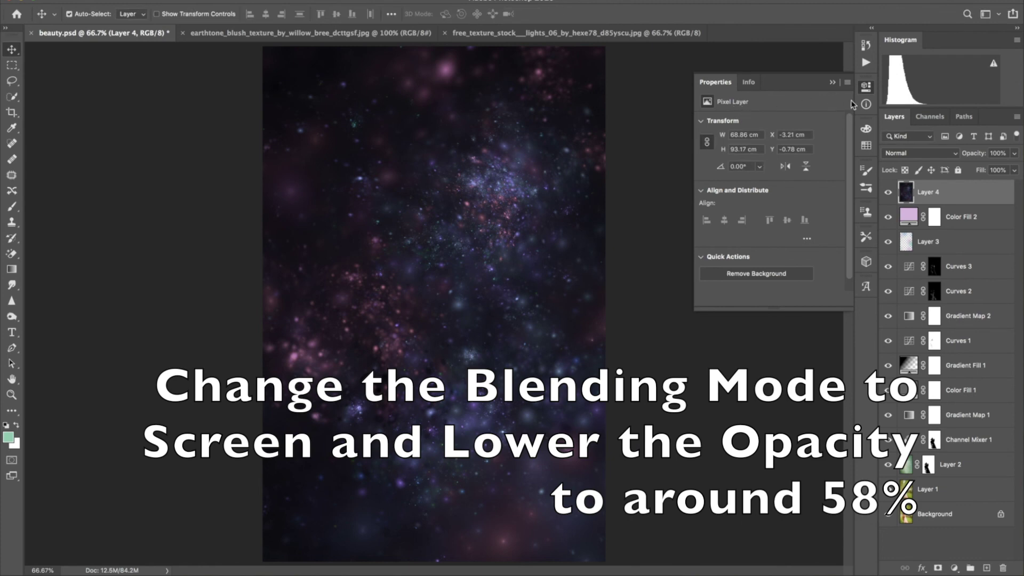
Step: Blend the starfield layer in Screen mode at about 58% opacity
{"action": "left_click", "coordinate": [915, 154]}
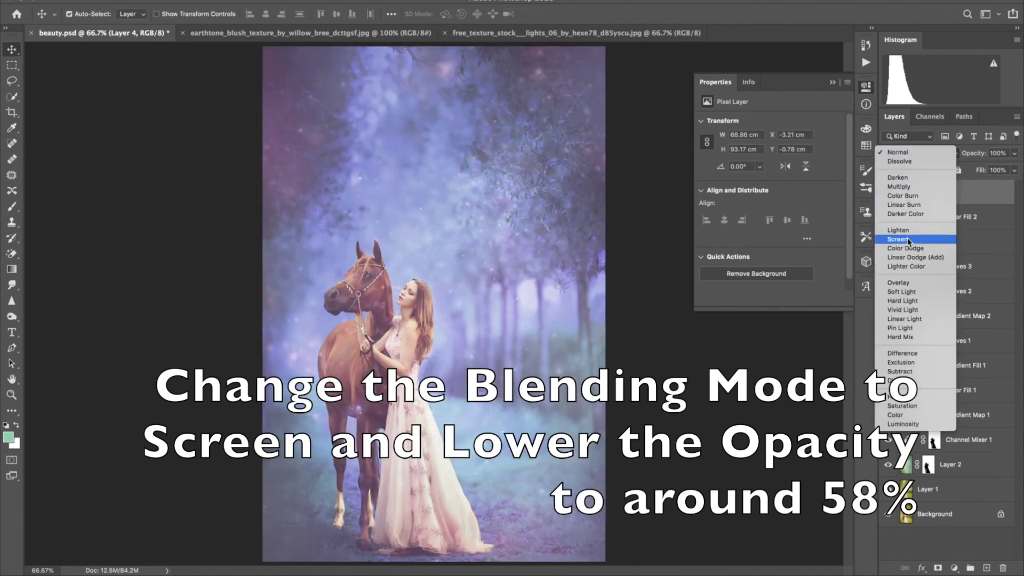
{"action": "left_click", "coordinate": [907, 239]}
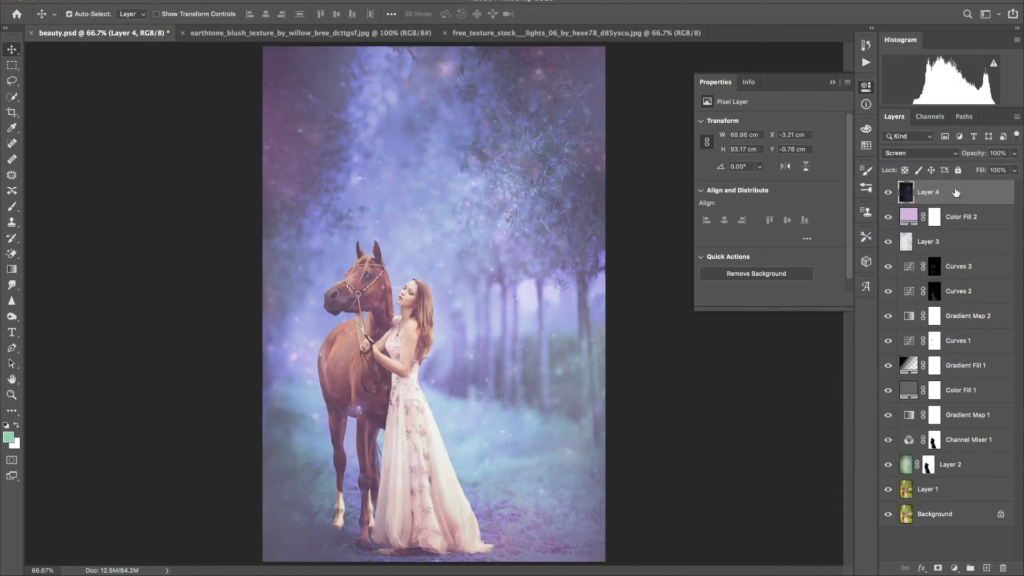
{"action": "left_click_drag", "start_coordinate": [987, 152], "coordinate": [952, 155]}
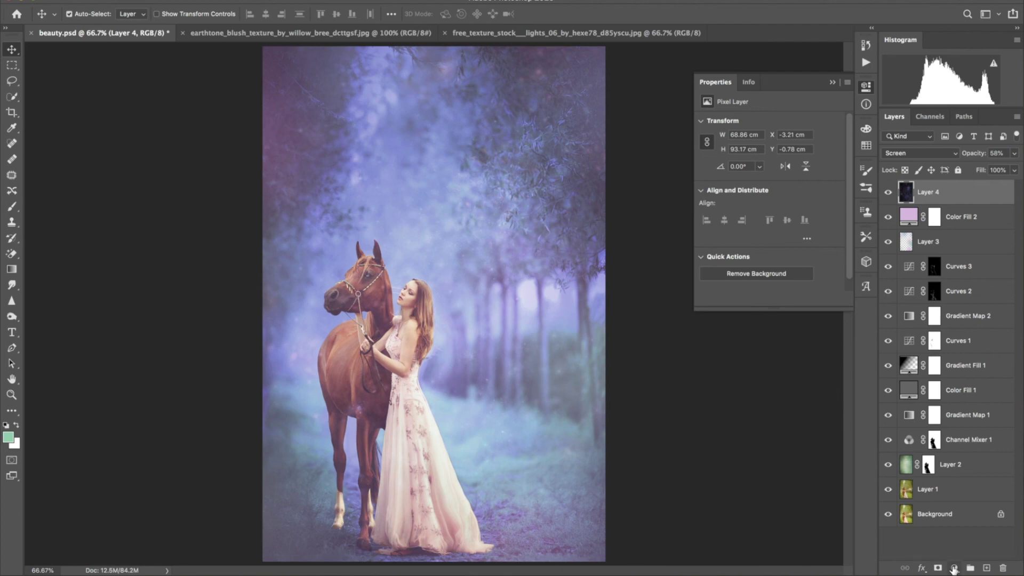
{"action": "left_click", "coordinate": [952, 567]}
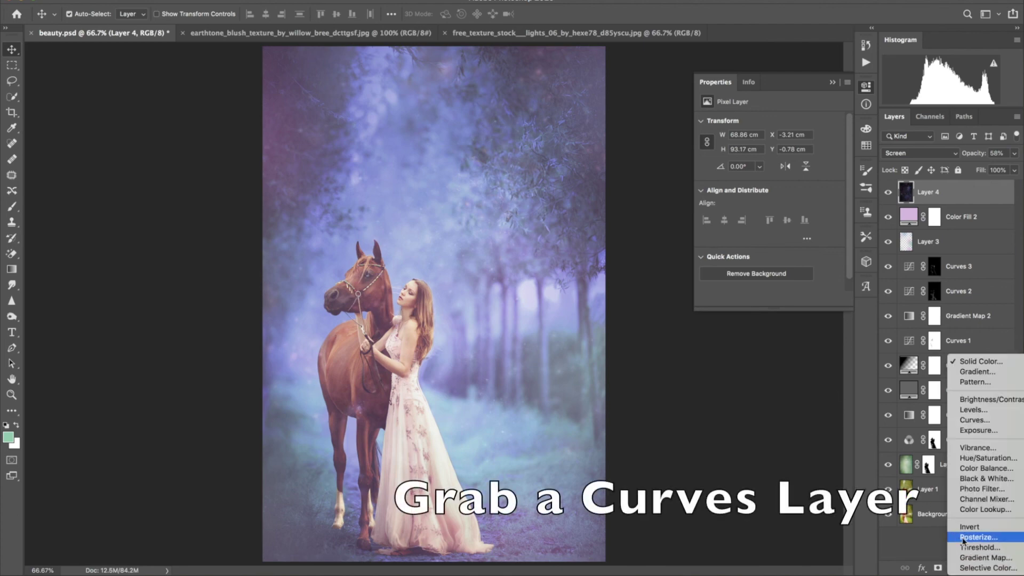
Step: Add a Curves layer mapping input 128 to 151, black point at 10, at 62% opacity
{"action": "left_click", "coordinate": [974, 419]}
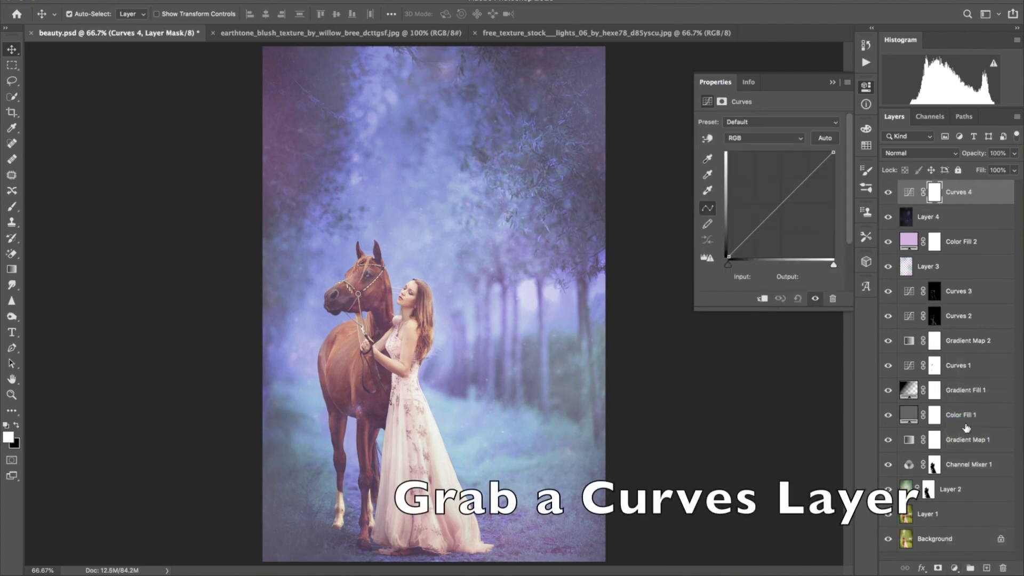
{"action": "left_click", "coordinate": [779, 201]}
{"action": "left_click", "coordinate": [745, 280]}
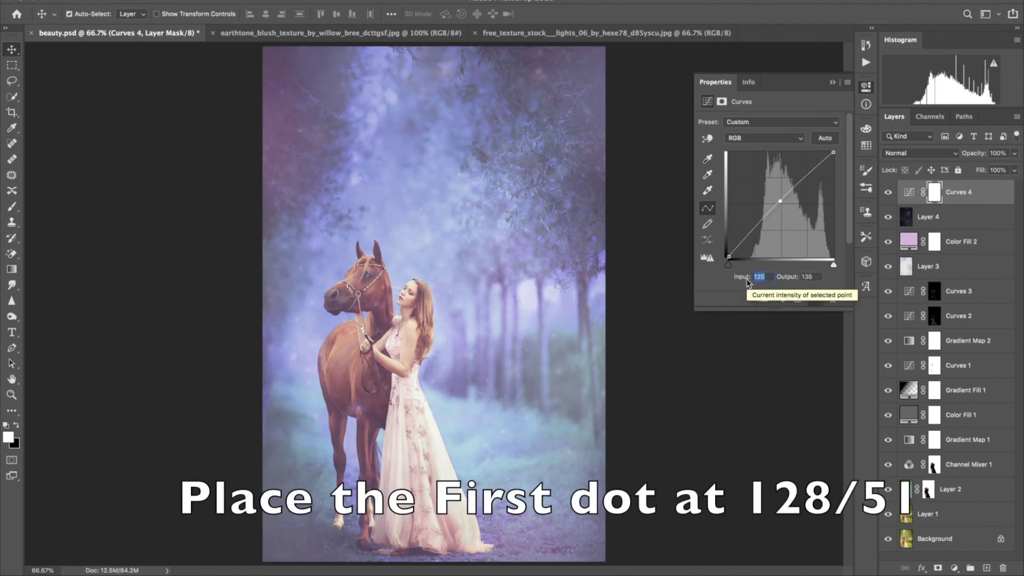
{"action": "type", "text": "128"}
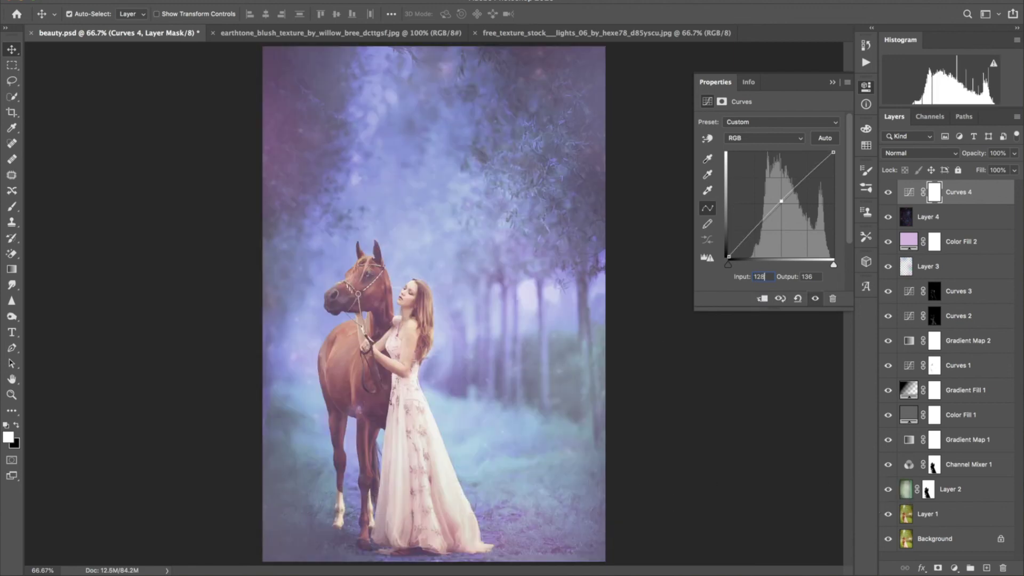
{"action": "key", "text": "Tab"}
{"action": "type", "text": "151"}
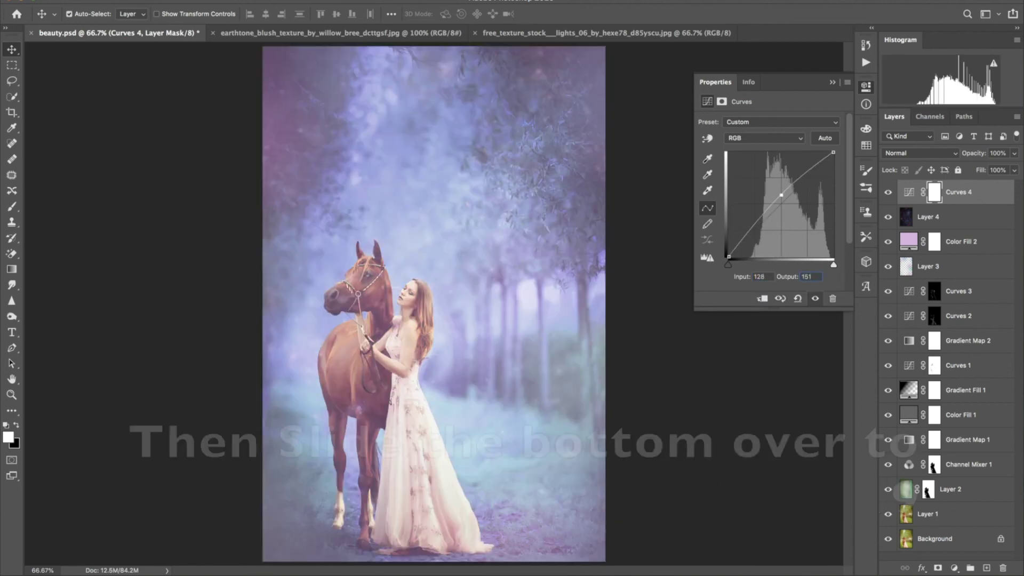
{"action": "left_click_drag", "start_coordinate": [728, 257], "coordinate": [732, 257]}
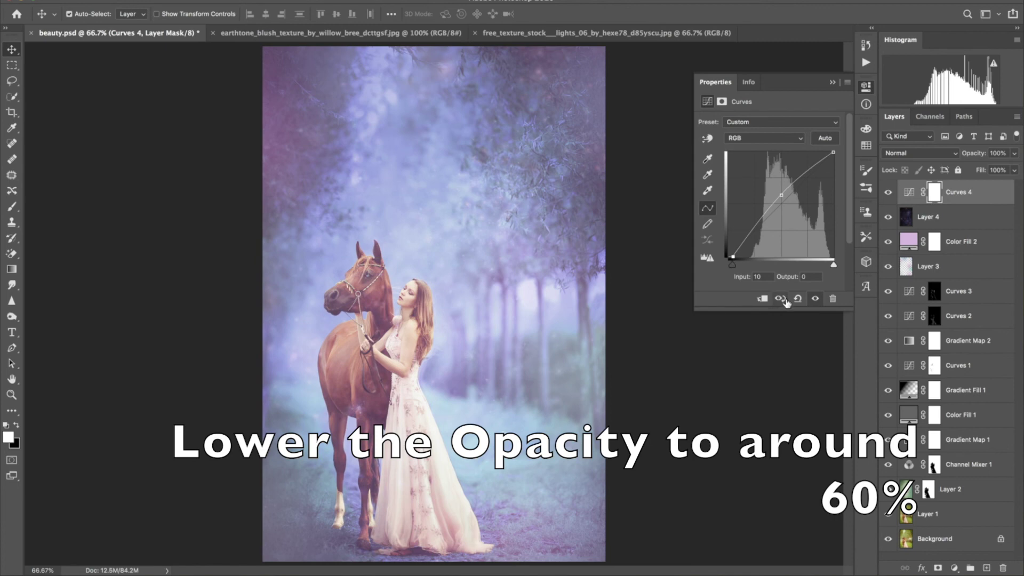
{"action": "left_click_drag", "start_coordinate": [977, 155], "coordinate": [953, 158]}
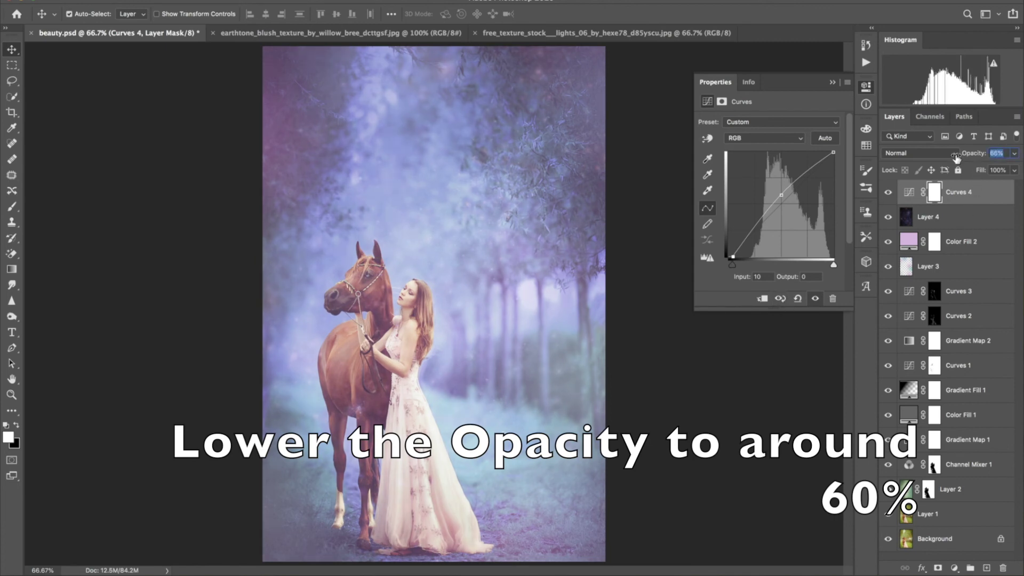
{"action": "key", "text": "Return"}
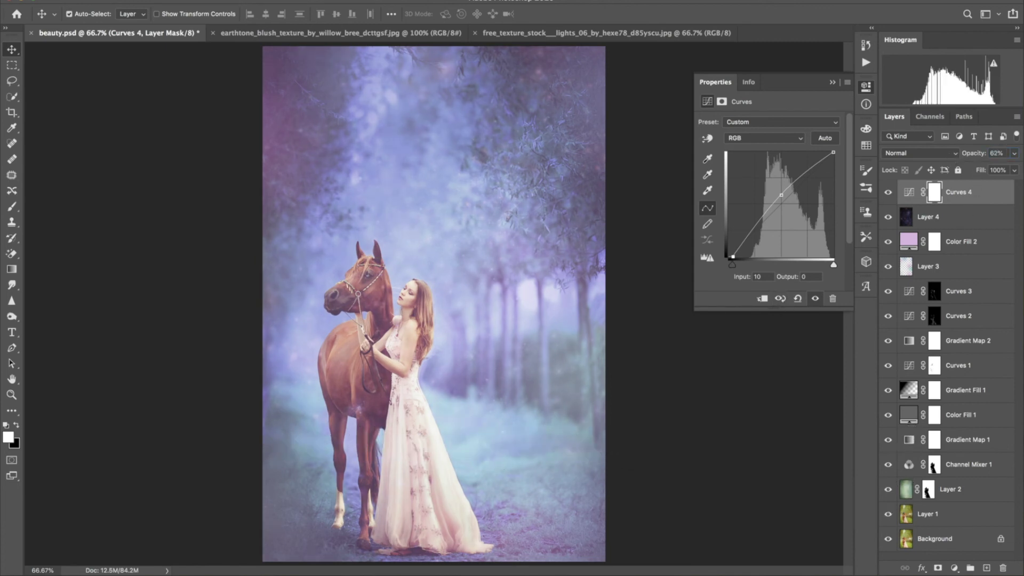
{"action": "left_click", "coordinate": [955, 568]}
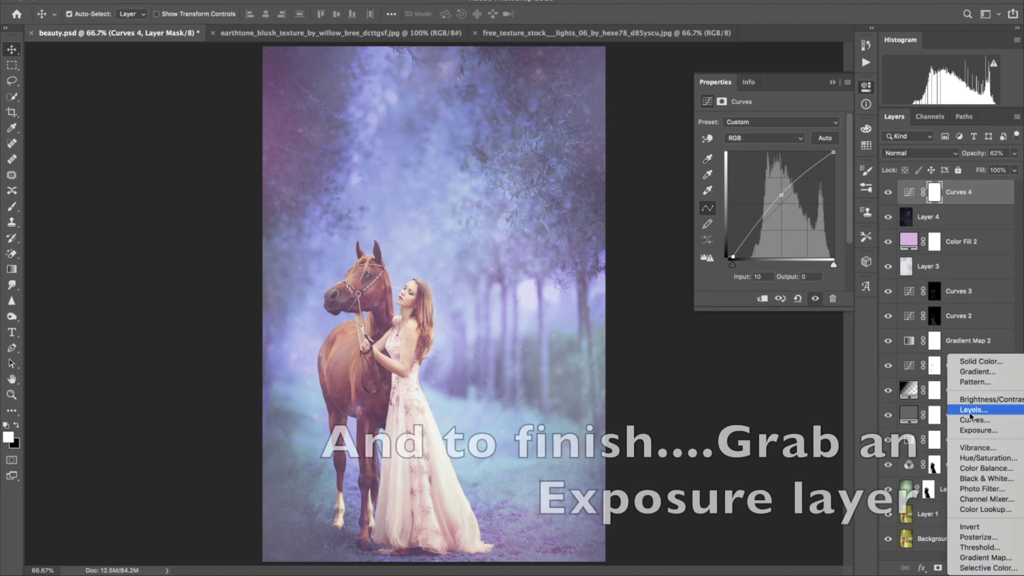
Step: Add an Exposure layer at +0.12 exposure, about +0.0872 offset and 0.72 gamma
{"action": "left_click", "coordinate": [968, 430]}
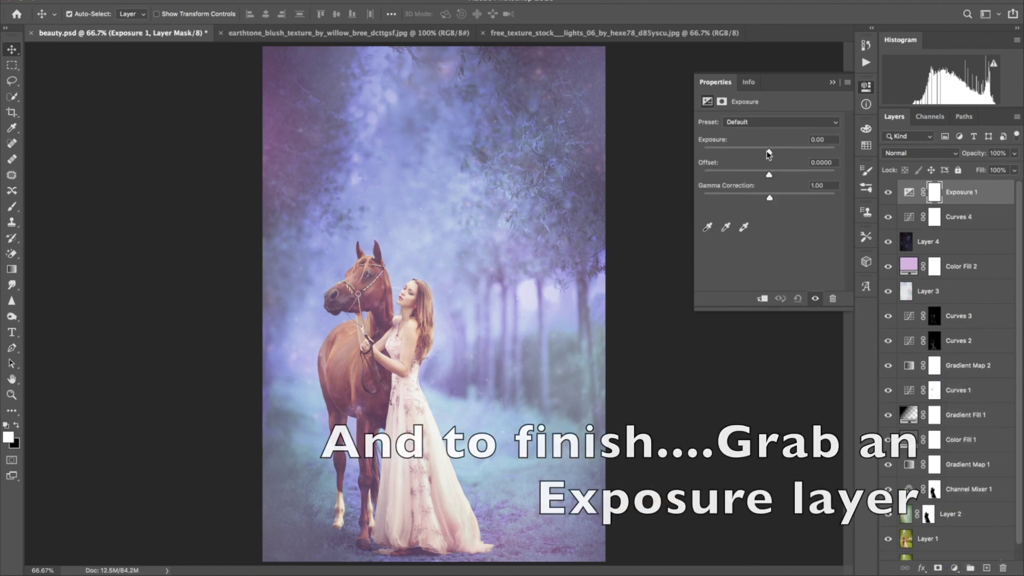
{"action": "left_click_drag", "start_coordinate": [769, 152], "coordinate": [772, 154]}
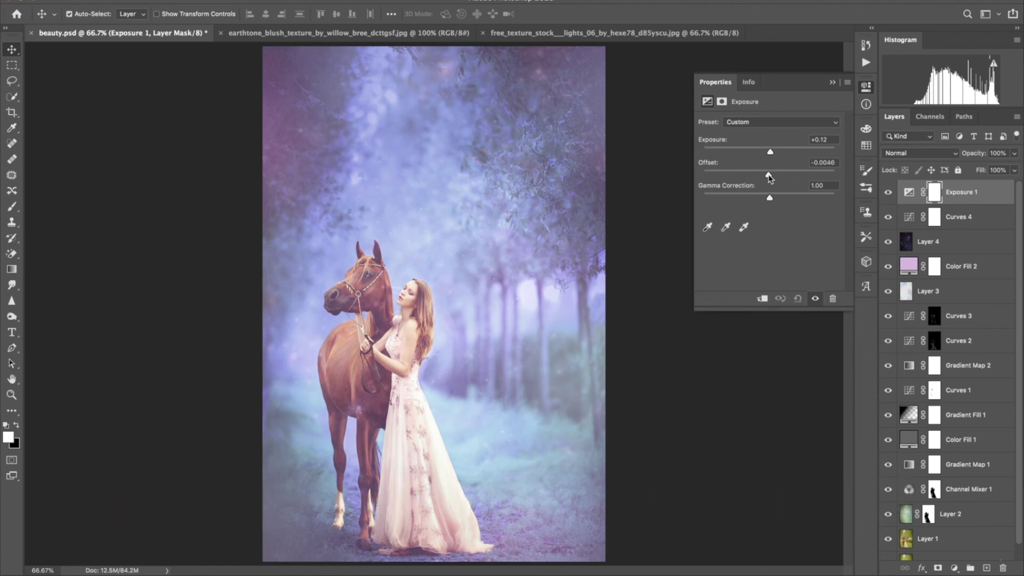
{"action": "left_click_drag", "start_coordinate": [768, 174], "coordinate": [775, 174]}
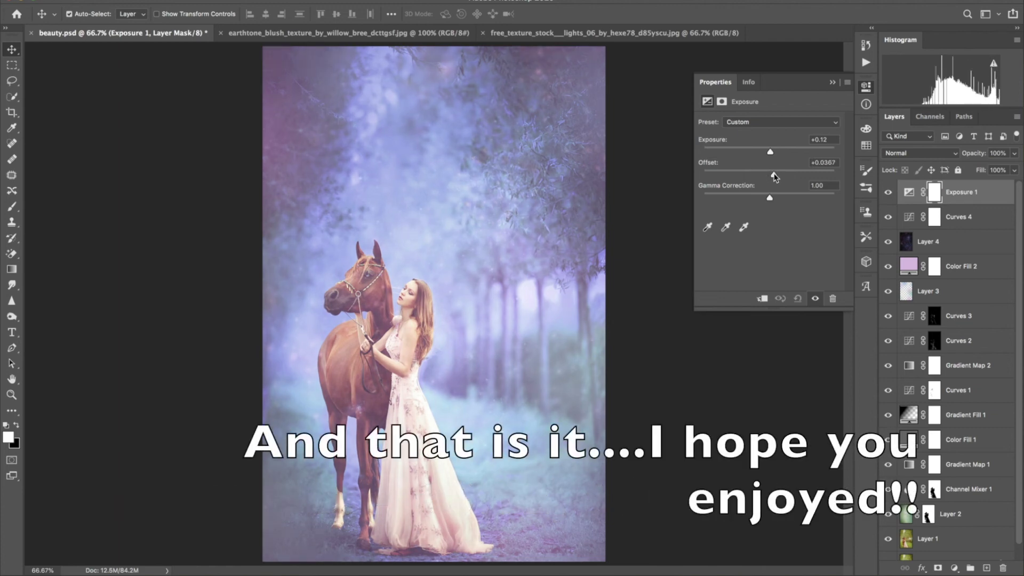
{"action": "left_click_drag", "start_coordinate": [777, 174], "coordinate": [781, 174]}
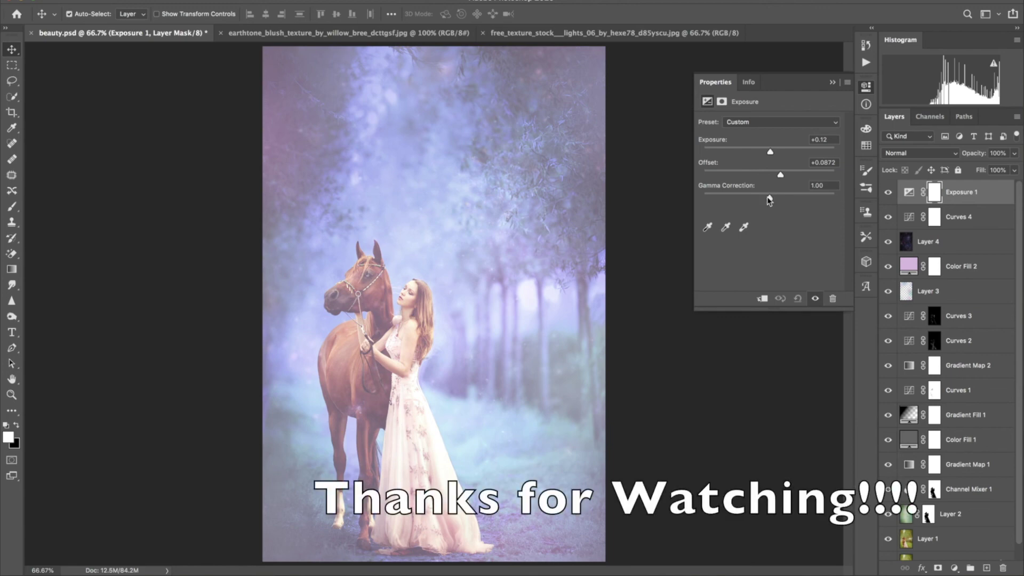
{"action": "left_click_drag", "start_coordinate": [769, 200], "coordinate": [784, 200]}
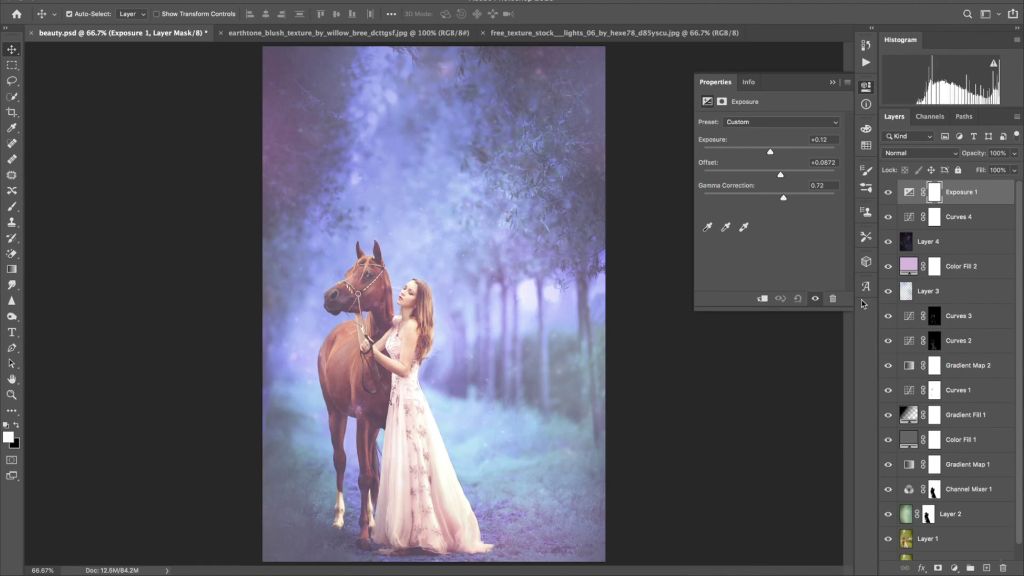